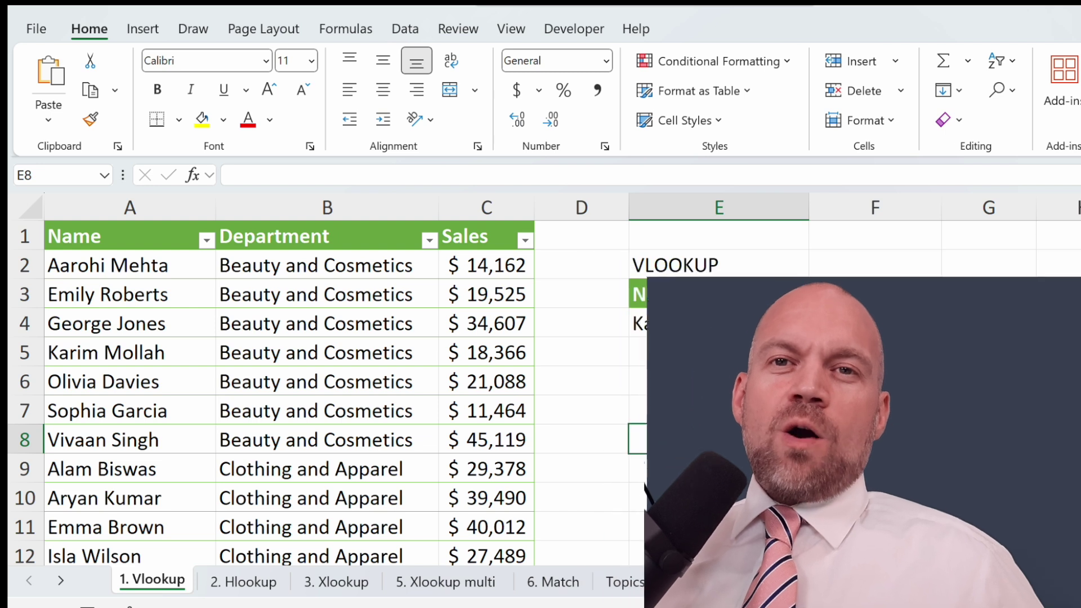
key(Up)
key(Up)
key(Up)
key(Up)
drag(160, 266, 151, 551)
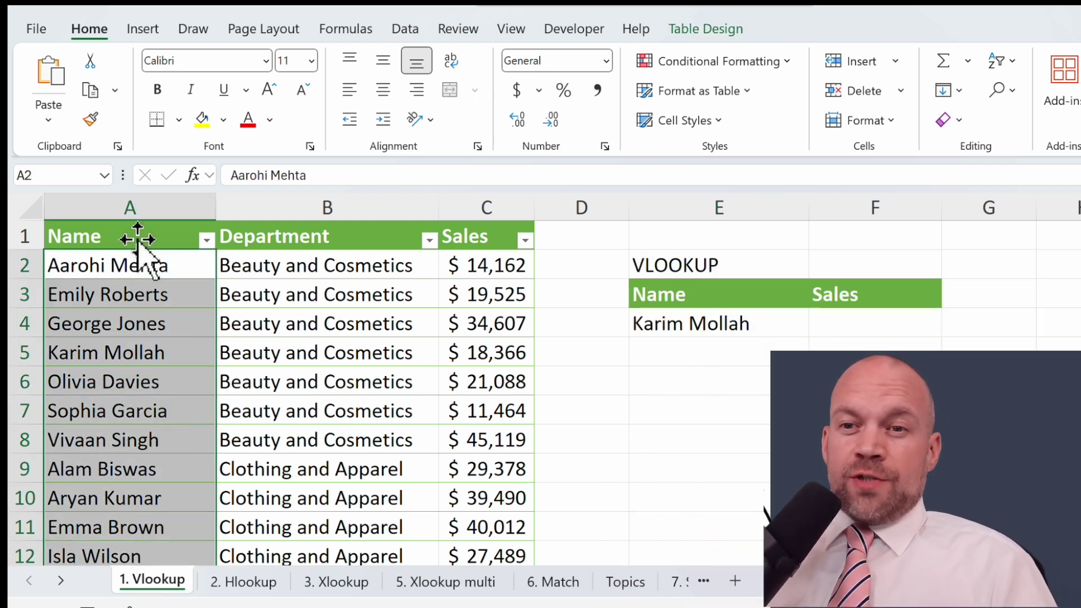
click(126, 354)
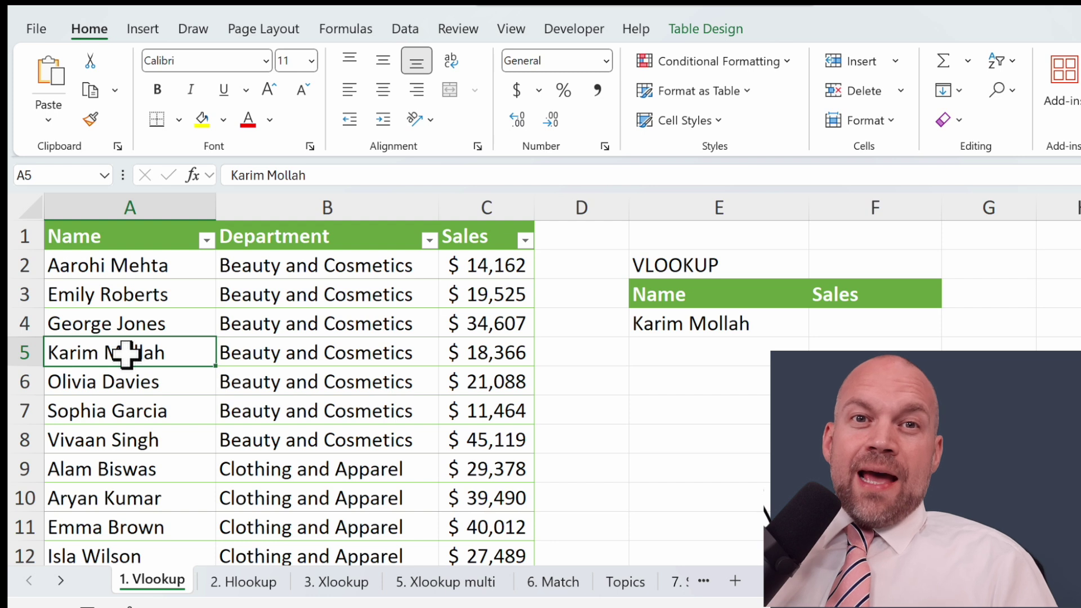
drag(129, 353, 475, 351)
drag(483, 242, 483, 387)
click(867, 325)
text(=vl)
key(Tab)
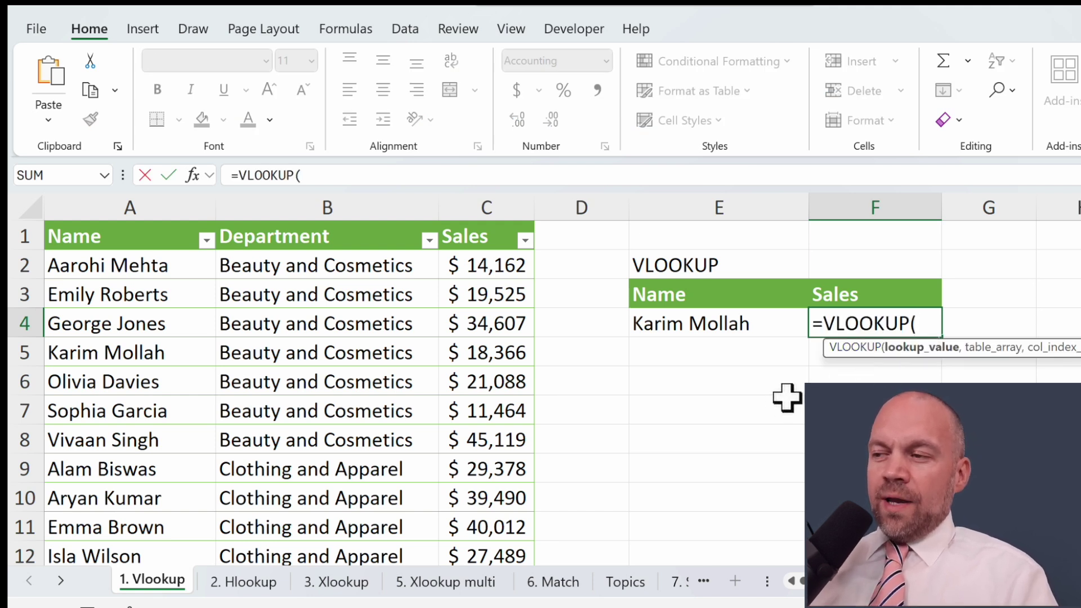
click(694, 324)
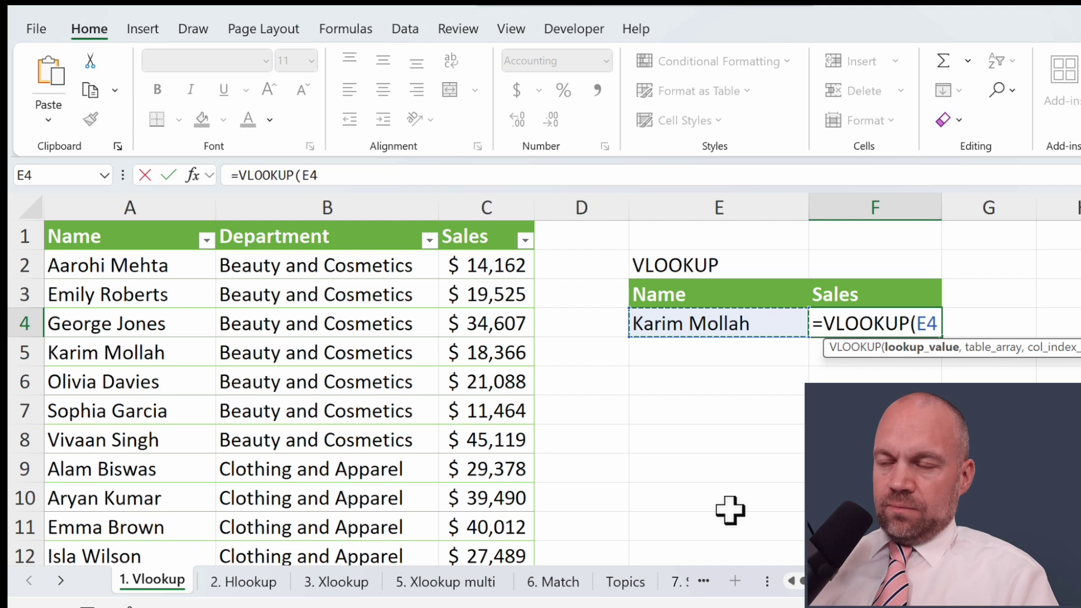
text(,)
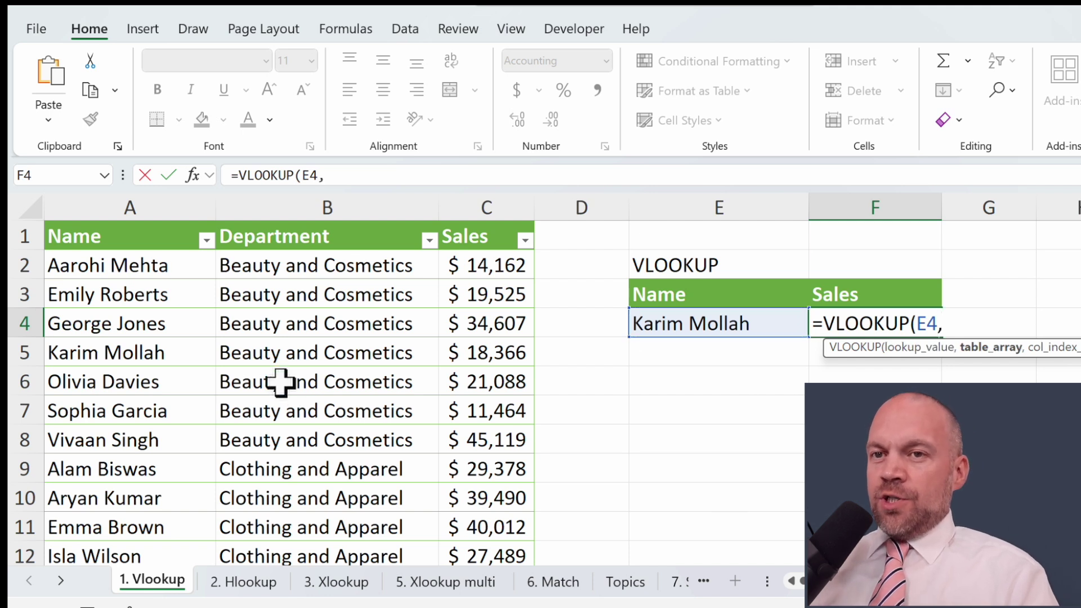
drag(109, 225, 463, 289)
text(,3,false)
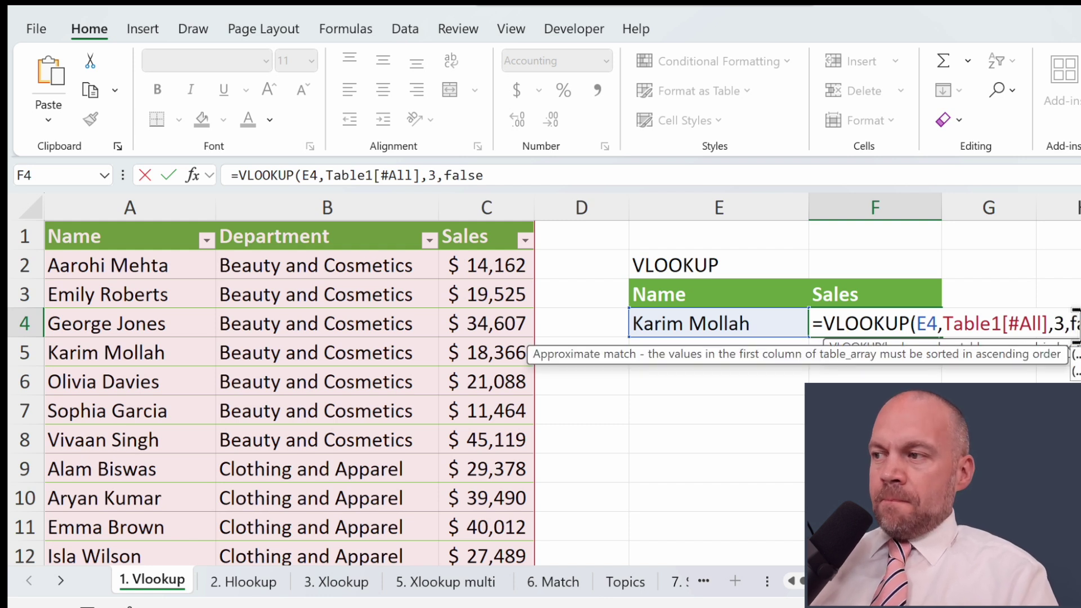
text())
key(Return)
key(Up)
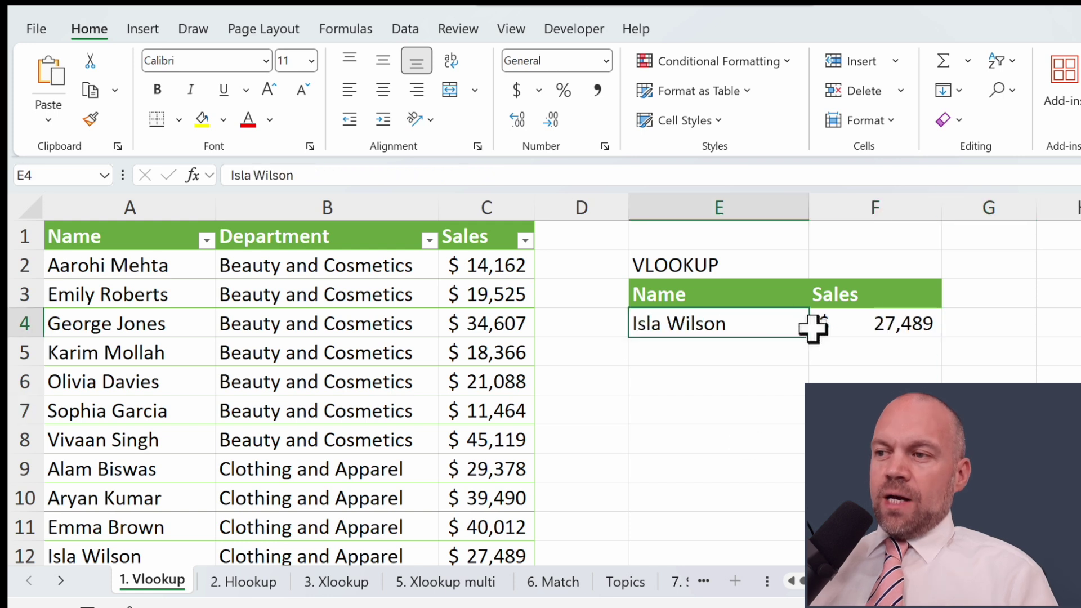
click(817, 326)
click(787, 362)
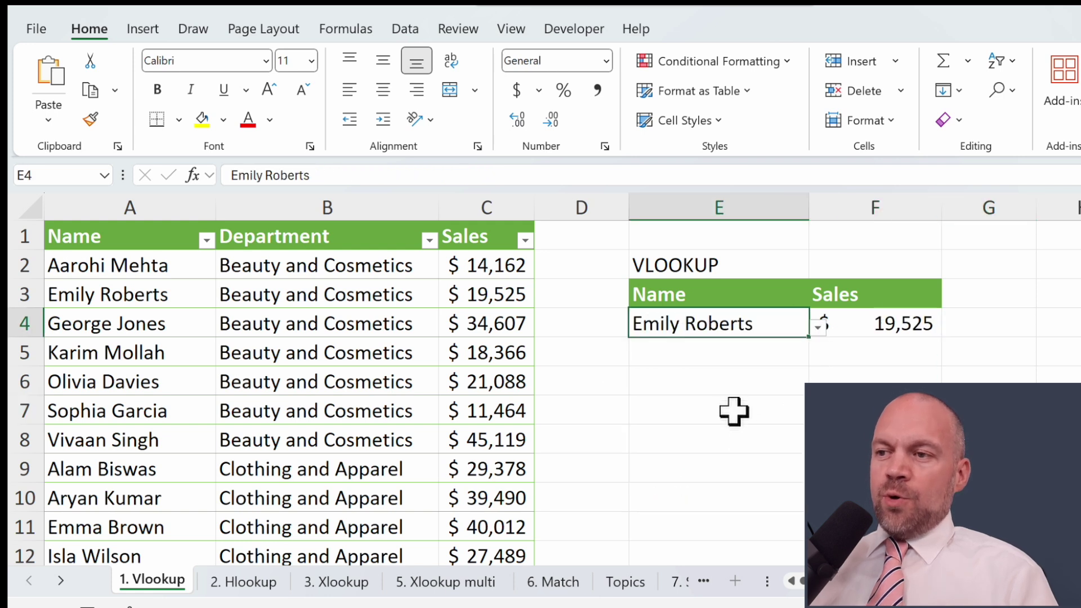
click(817, 326)
click(772, 420)
click(876, 313)
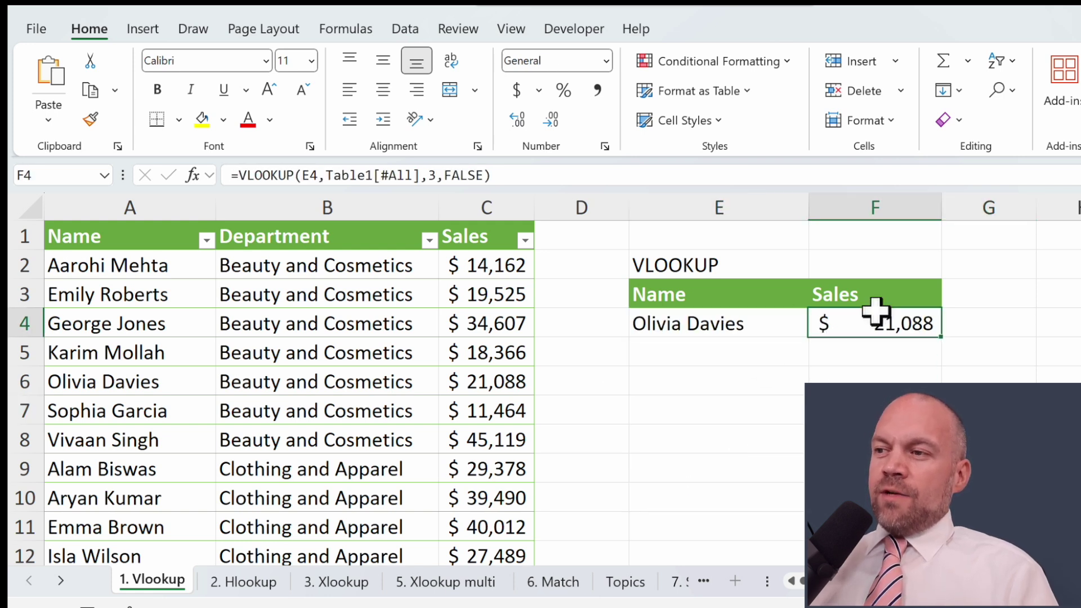
click(740, 322)
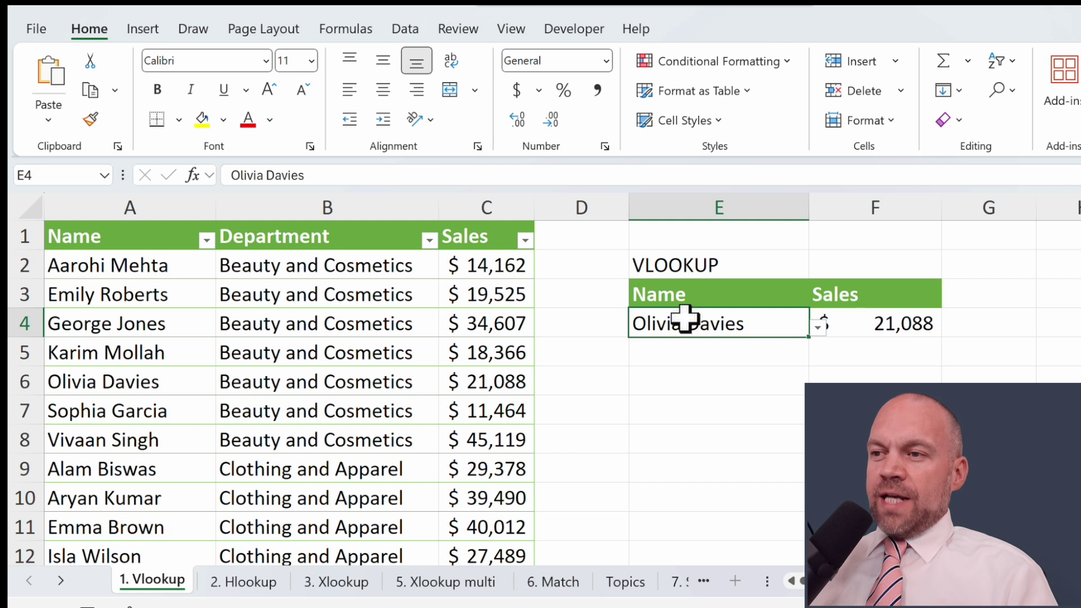
click(818, 326)
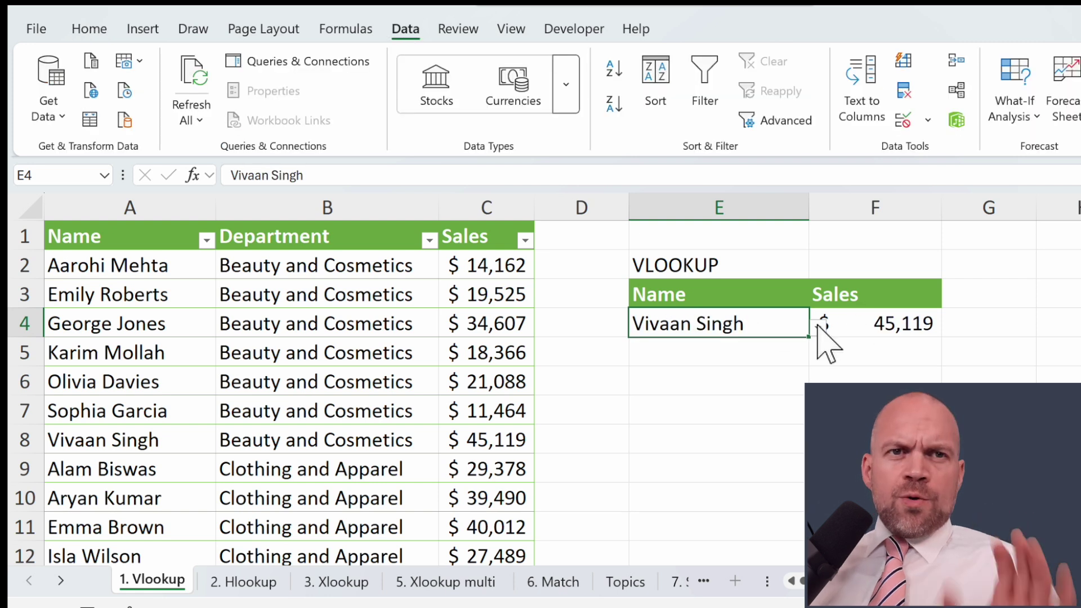
click(719, 356)
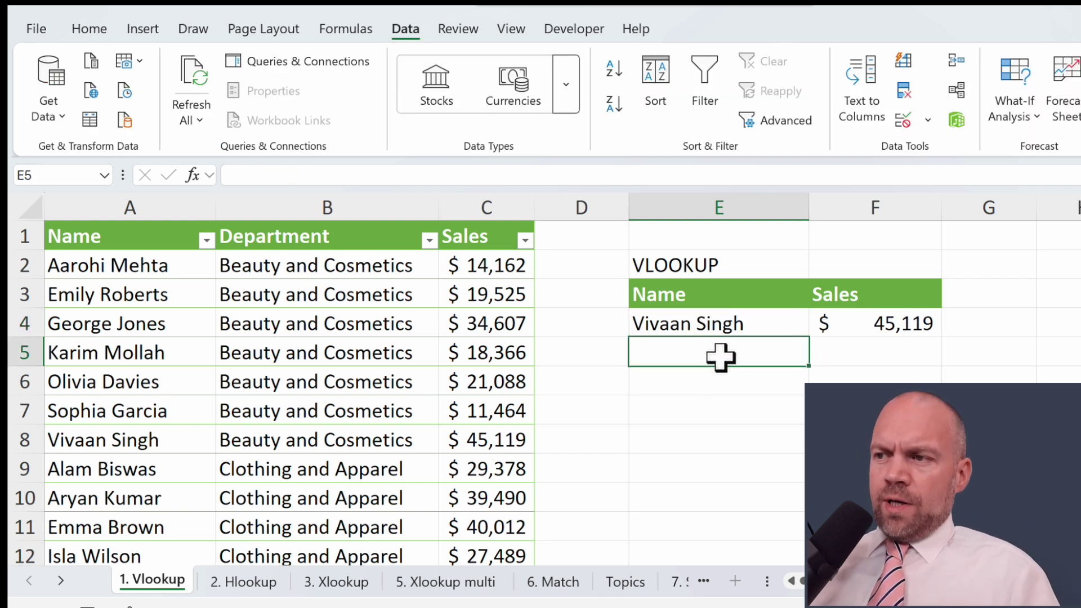
key(ctrl+z)
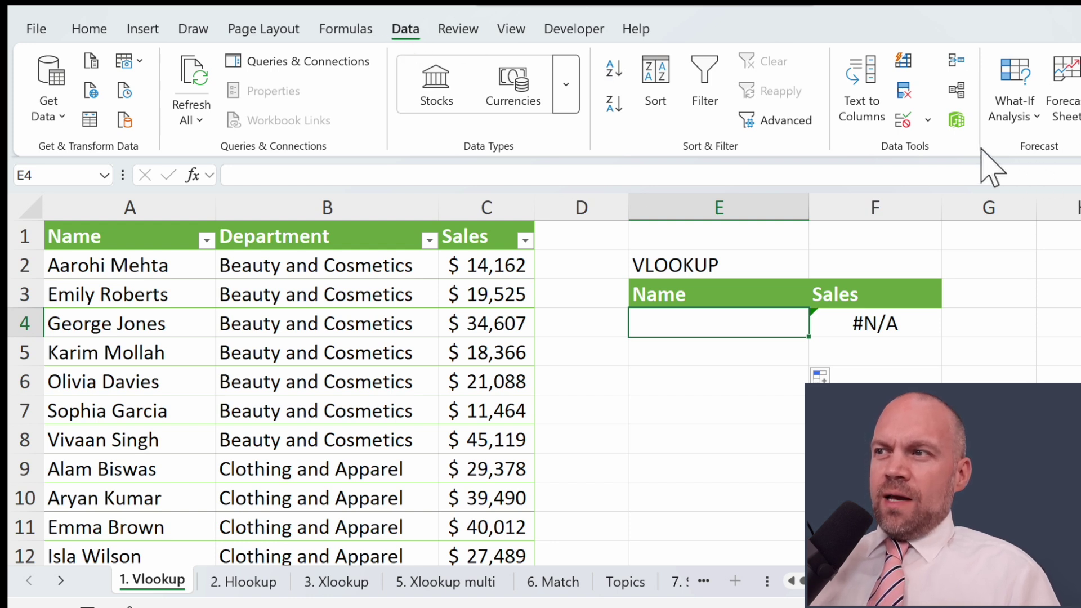
Step: Add List data validation to E4 with source $A$2:$A$29
click(928, 119)
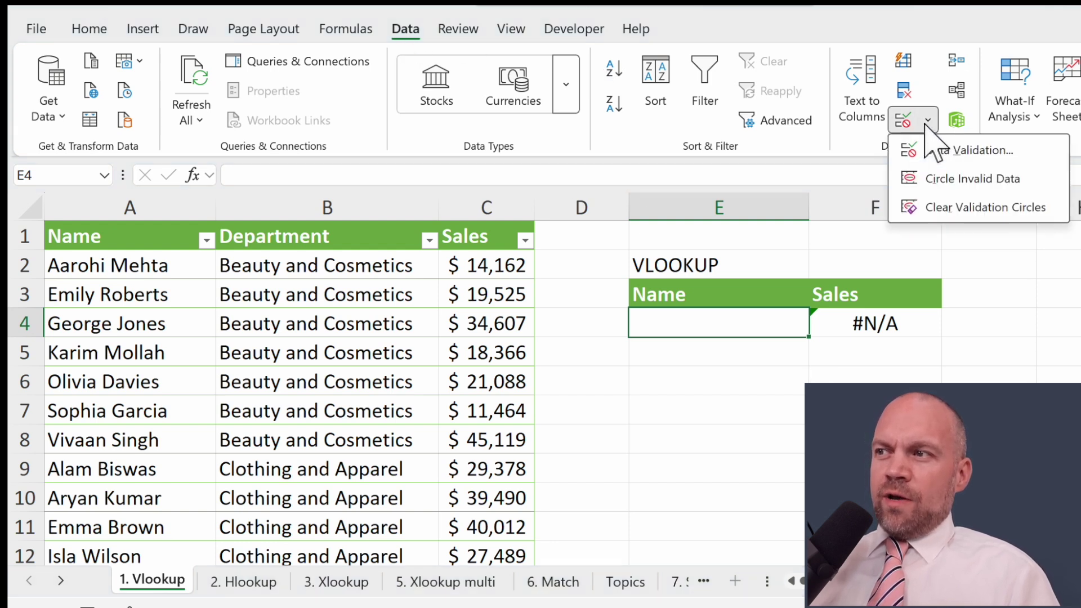
click(1026, 151)
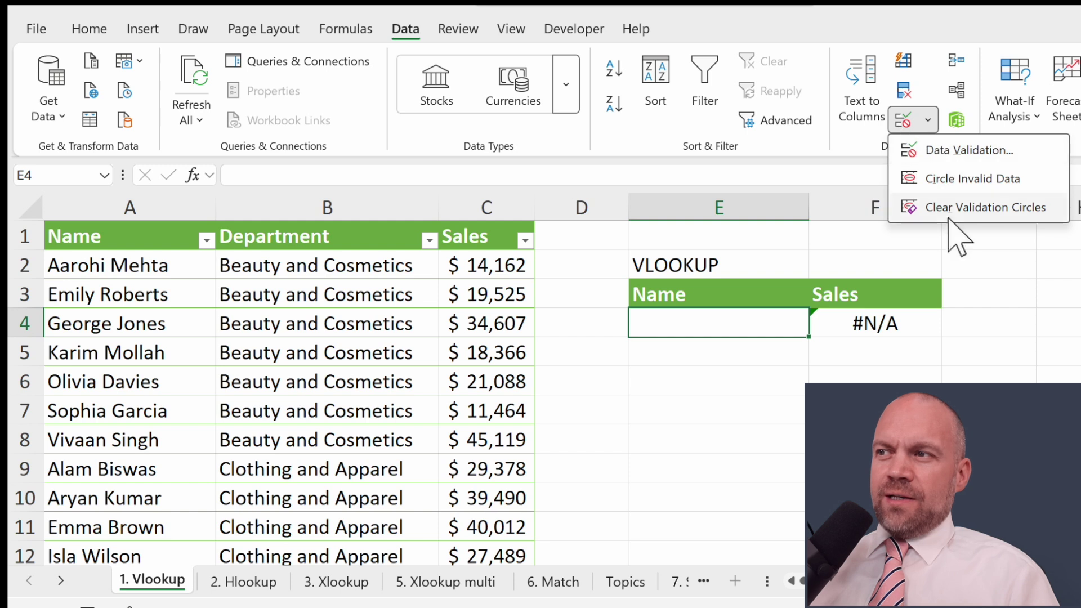
click(825, 158)
click(927, 119)
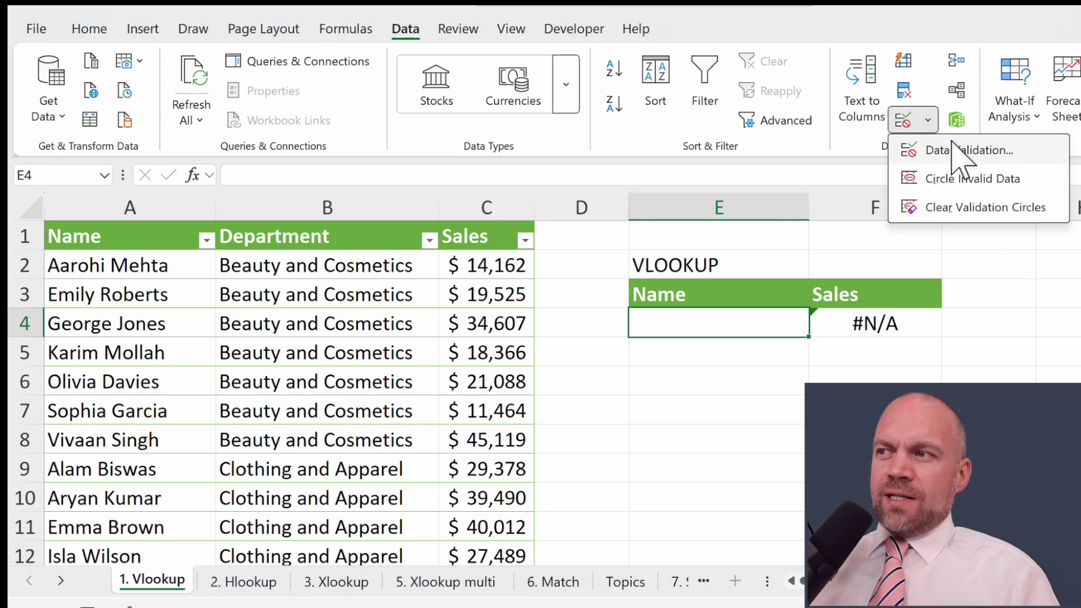
click(987, 152)
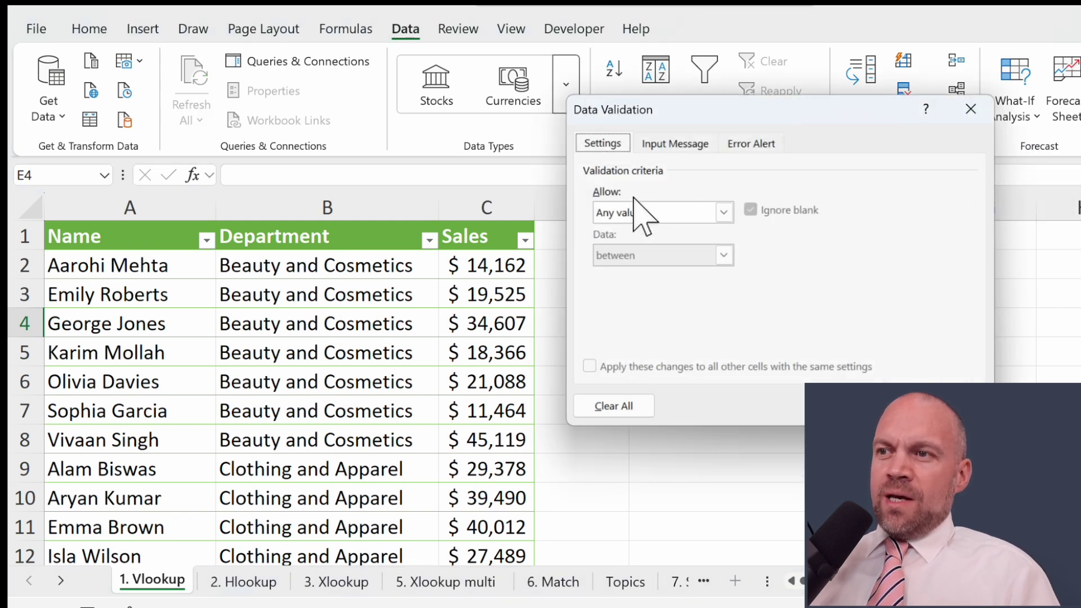
click(723, 213)
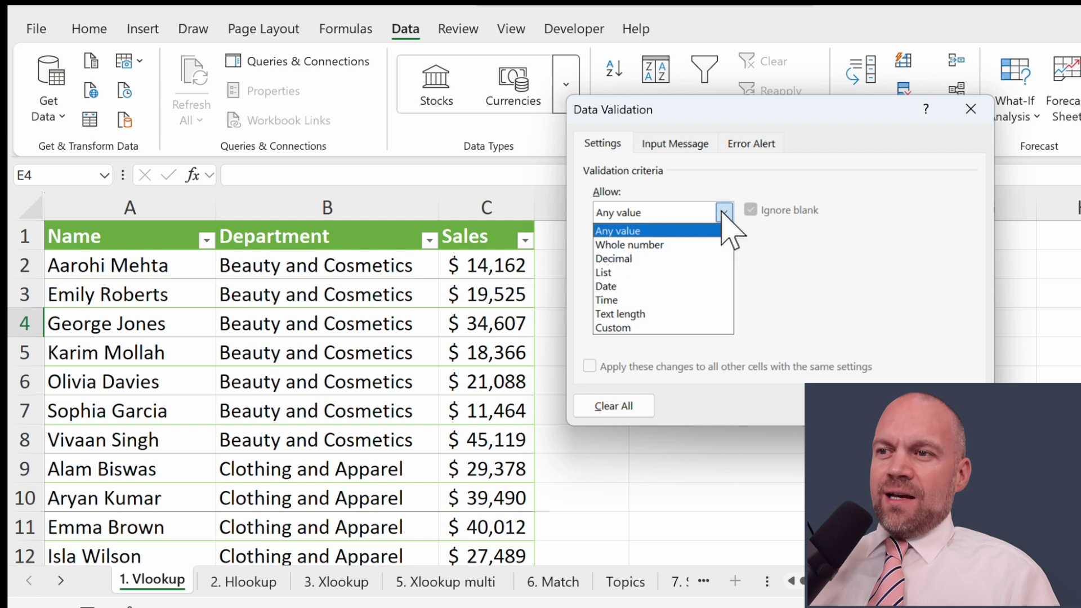
click(651, 271)
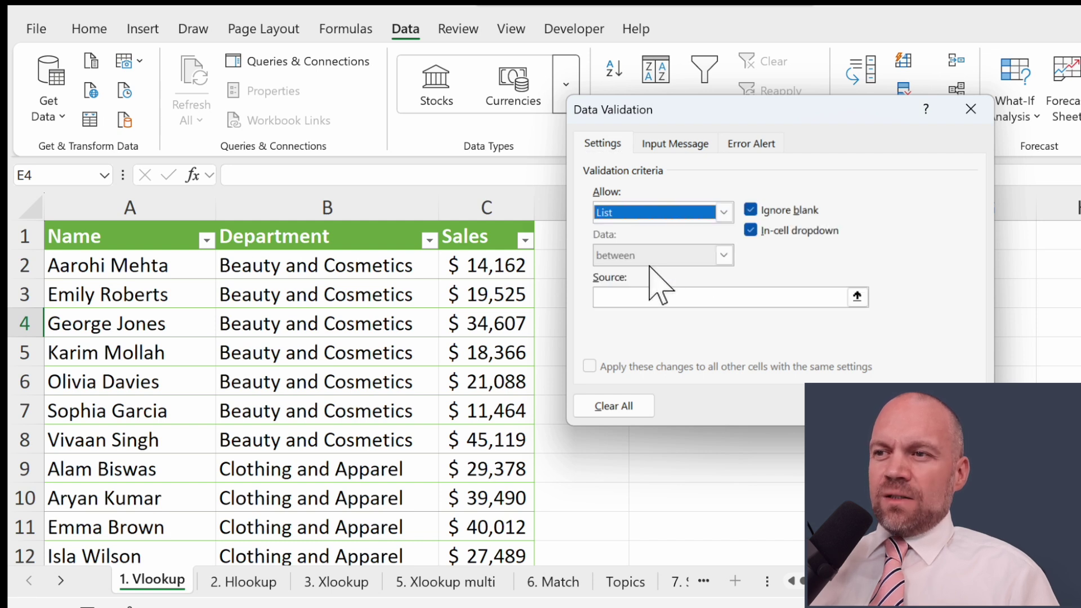
click(857, 296)
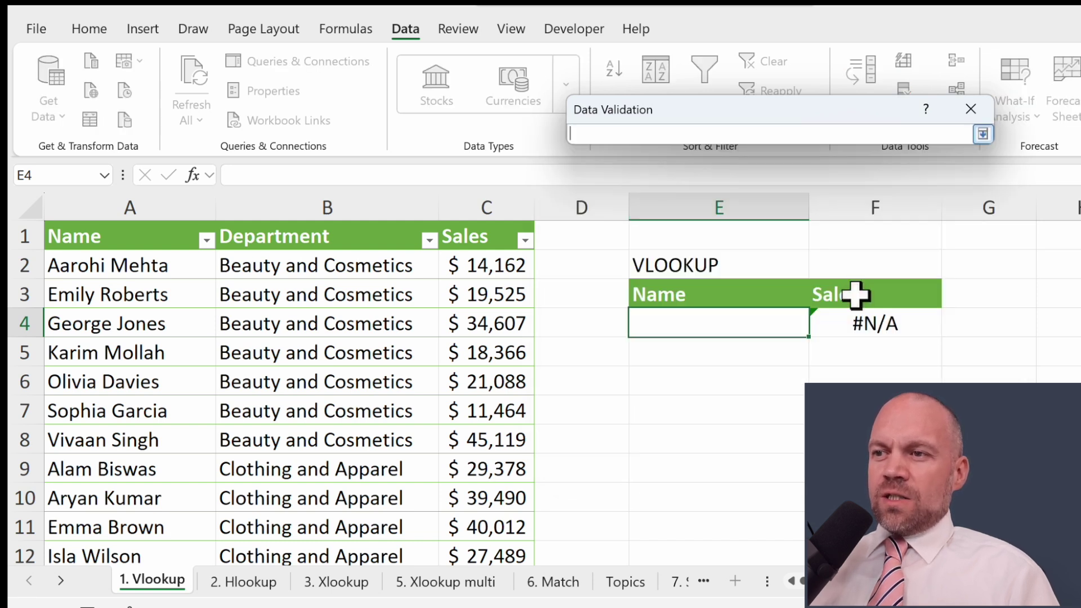
drag(164, 260, 164, 321)
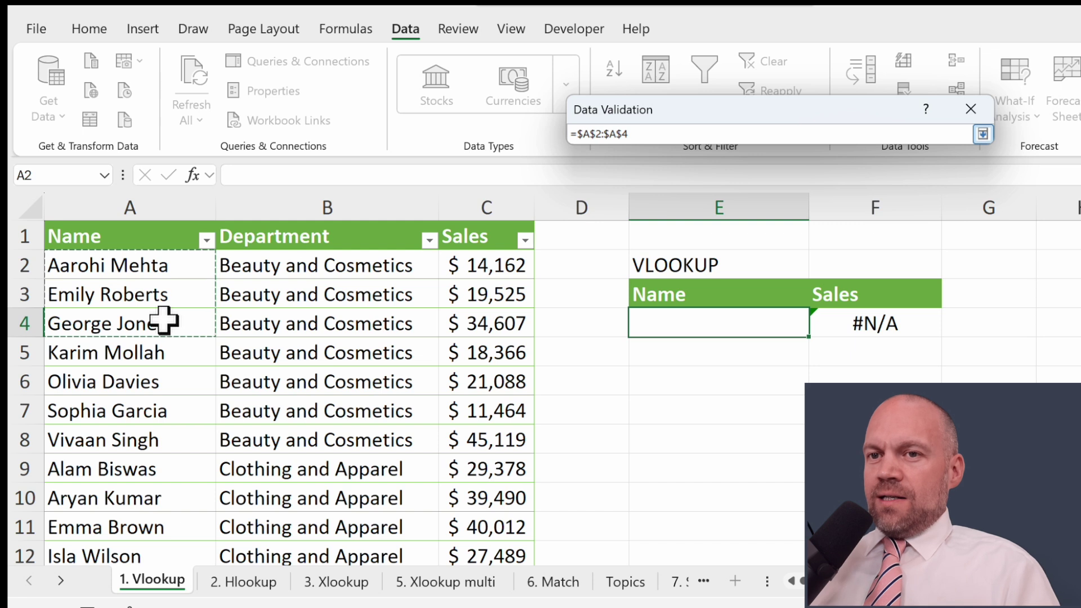
key(ctrl+shift+Down)
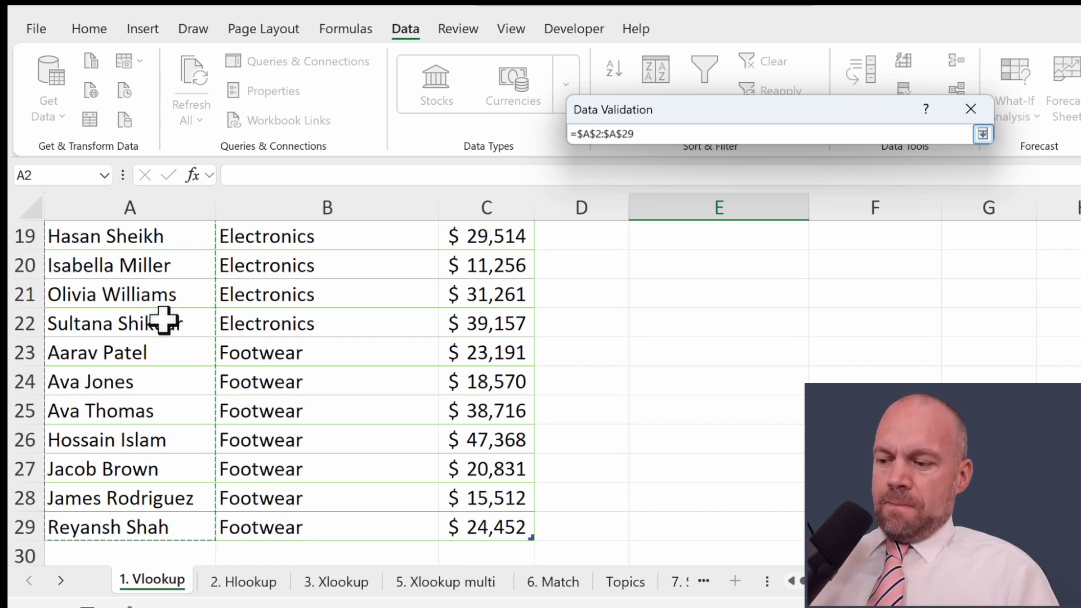
key(Return)
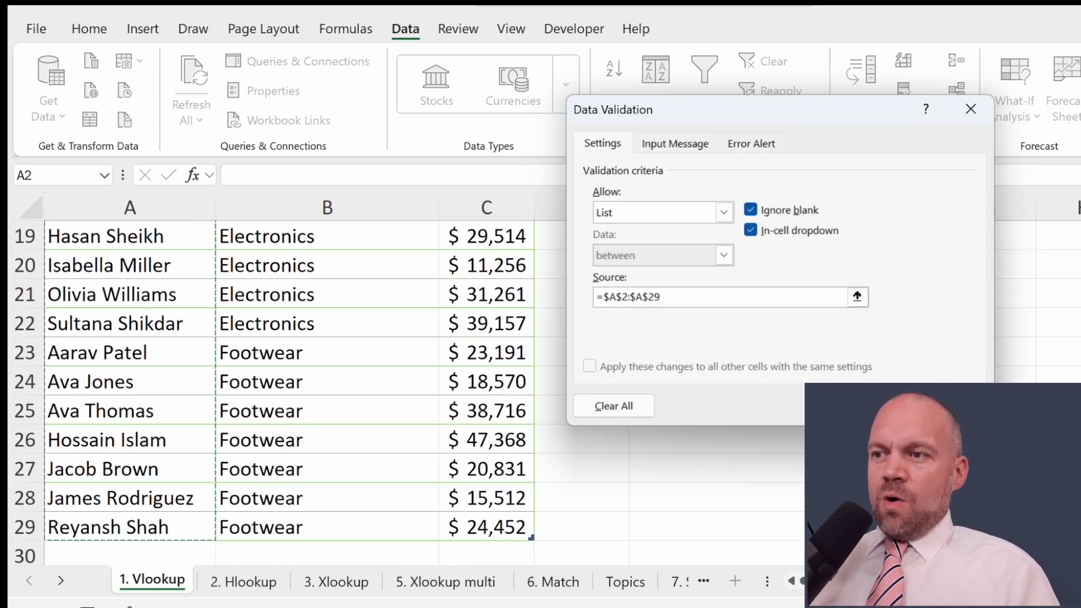
key(Return)
scroll(837, 355, up, 6)
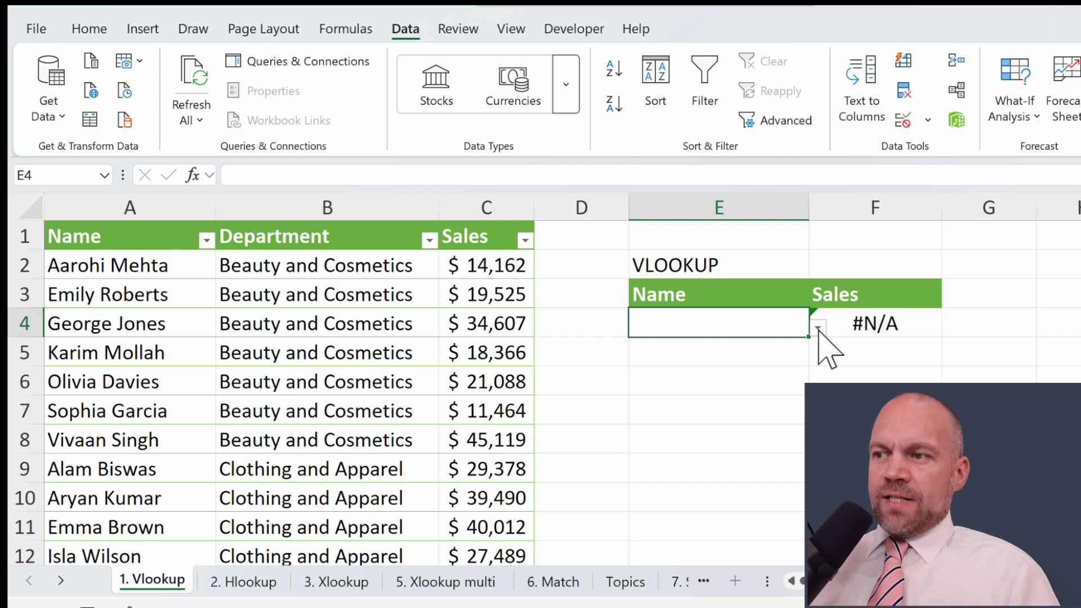
click(819, 327)
click(727, 430)
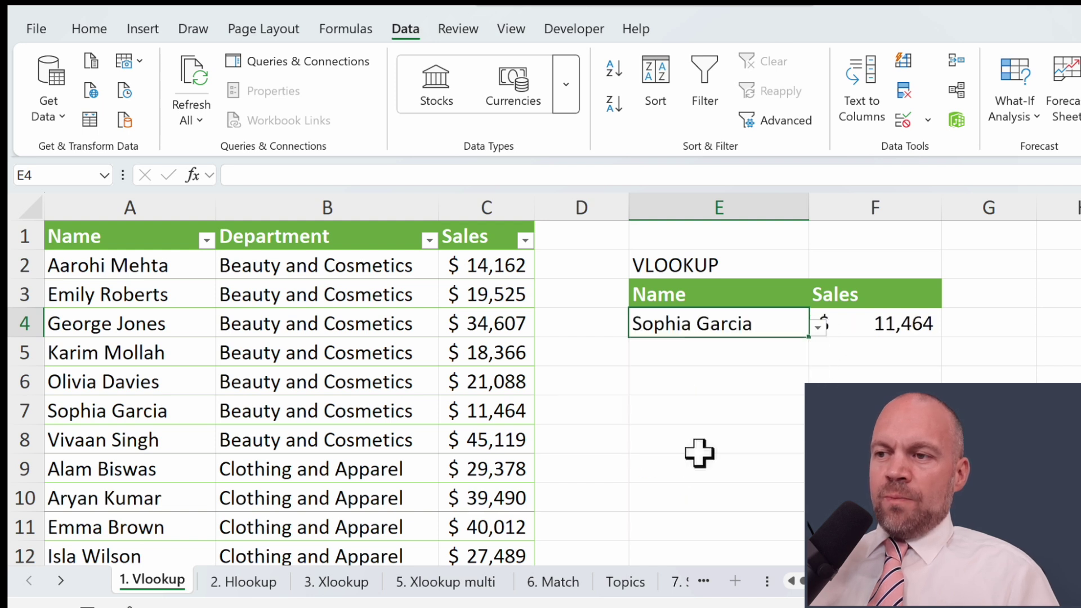
click(818, 328)
click(743, 445)
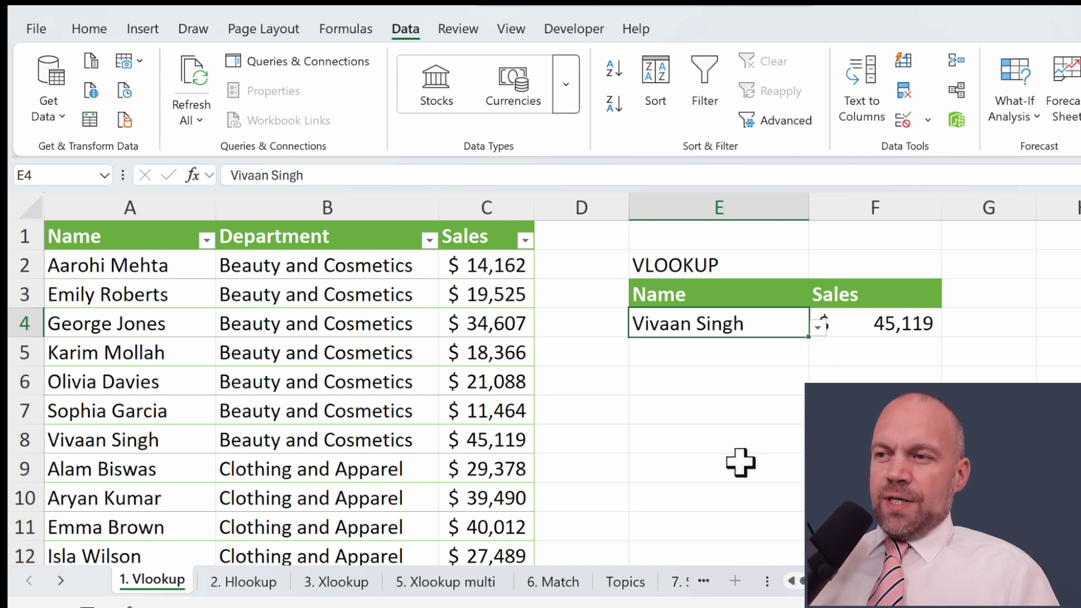
click(738, 451)
click(874, 410)
click(873, 325)
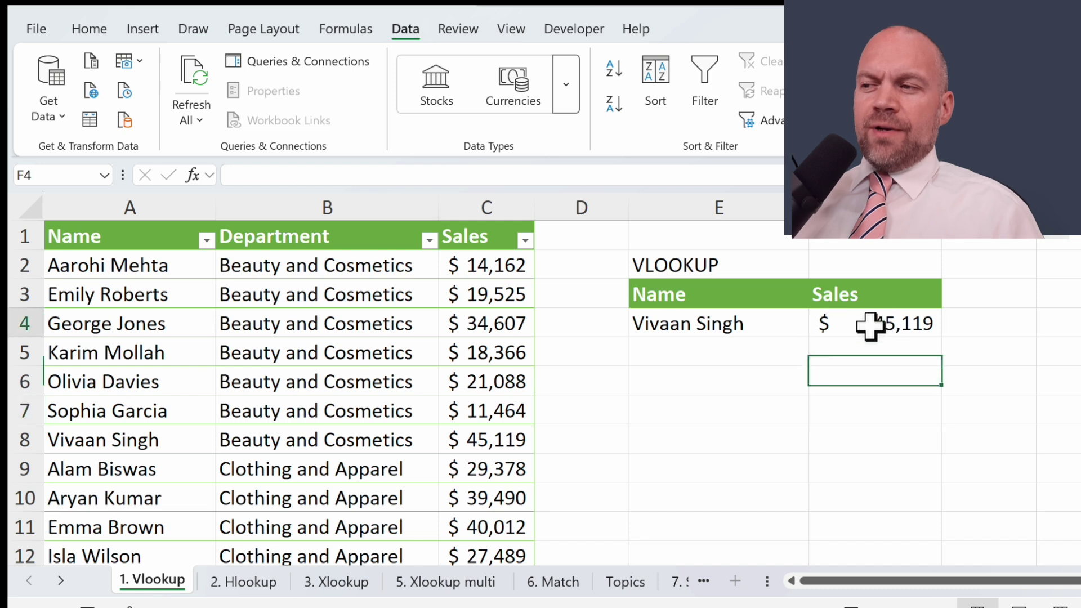
Step: Review F4's VLOOKUP(E4,Table1[#All],3,FALSE) arguments in the Function Arguments dialog and confirm them
click(194, 176)
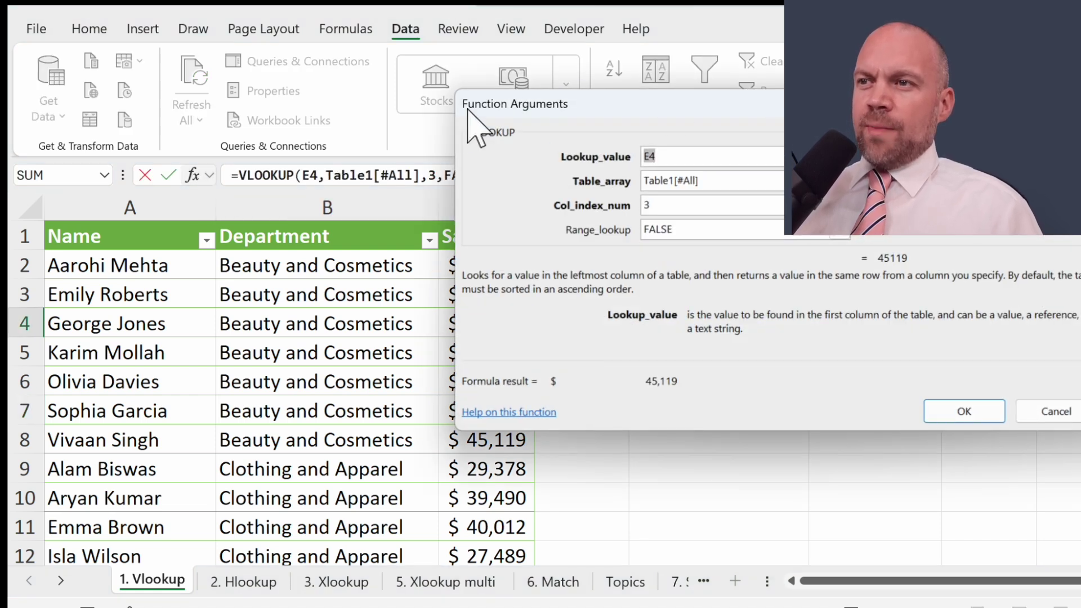
drag(697, 103, 820, 364)
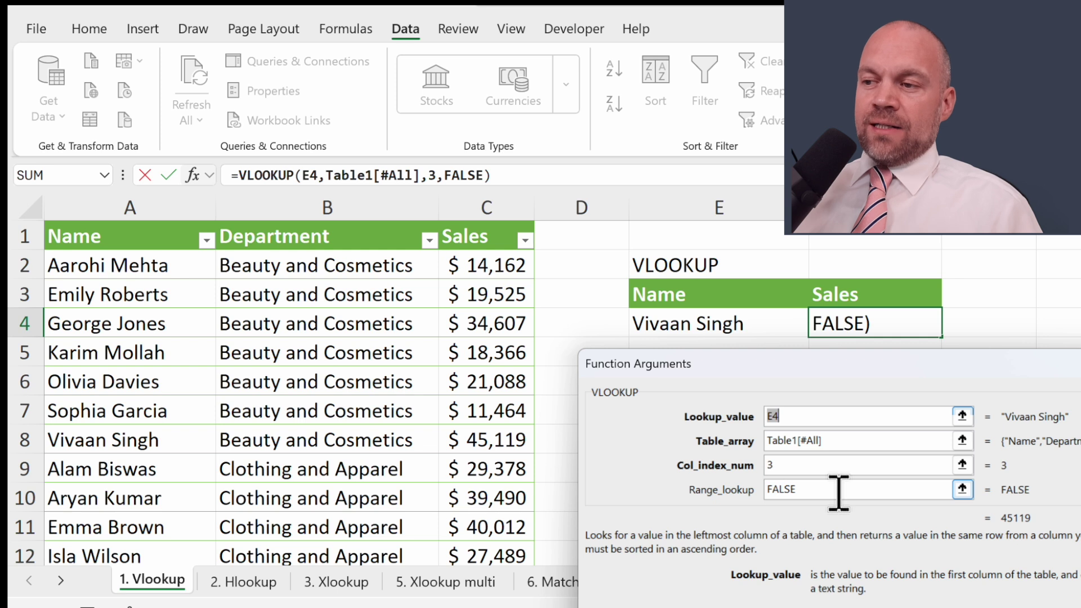
drag(732, 364, 650, 129)
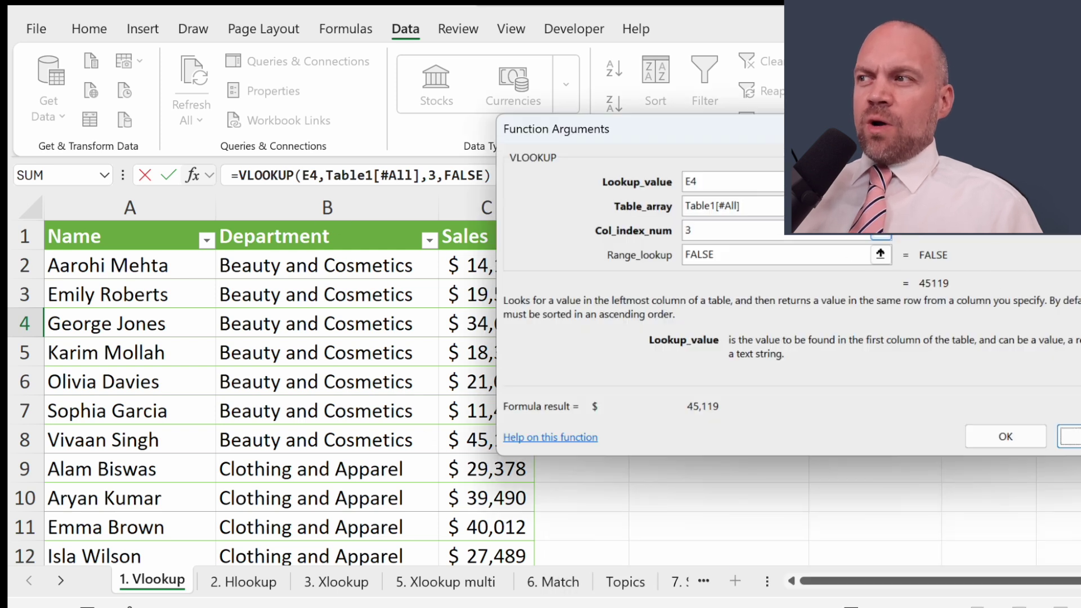
key(Return)
drag(149, 241, 59, 502)
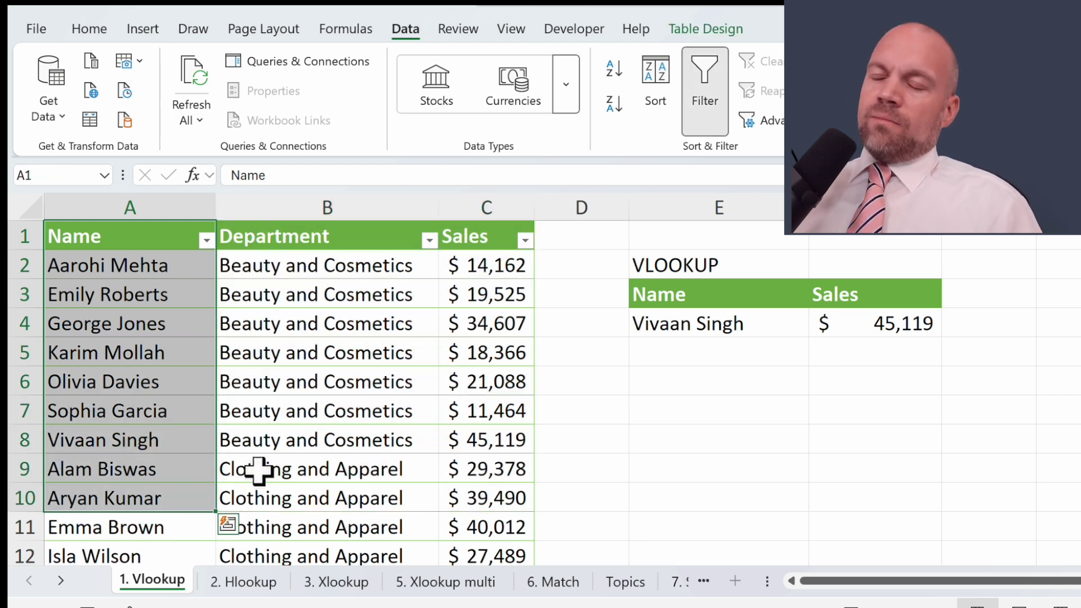
Step: Rearrange the lookup labels and copy the 'Sales' header into G3
drag(314, 231, 475, 442)
drag(732, 395, 996, 279)
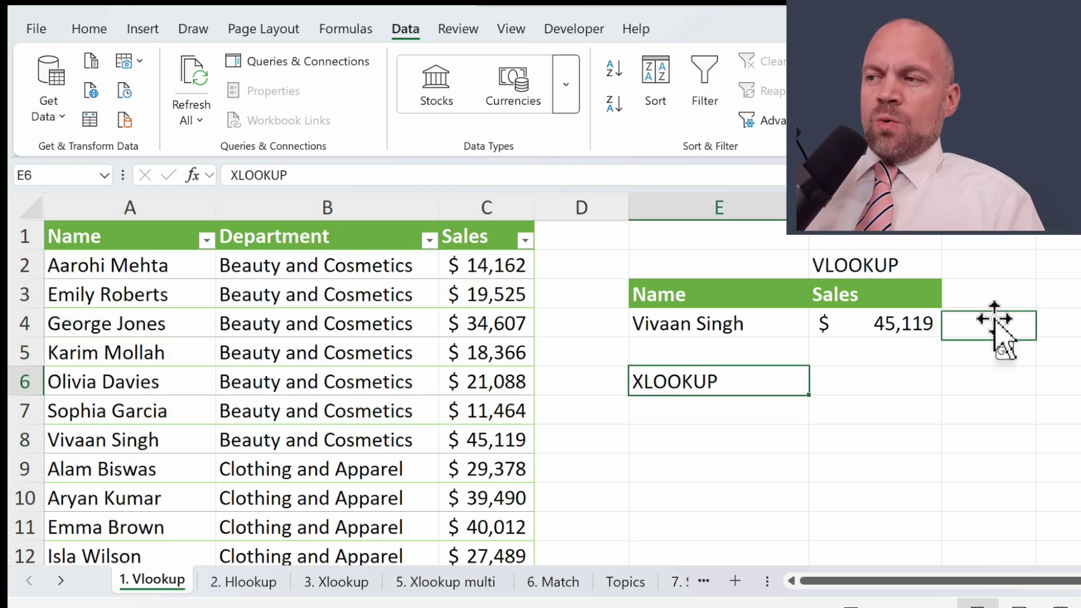
click(921, 291)
drag(942, 307, 1005, 307)
Step: Enter =XLOOKUP(E4,A:A,C:C) in G4, returning $ 45,119
click(988, 322)
text(=)
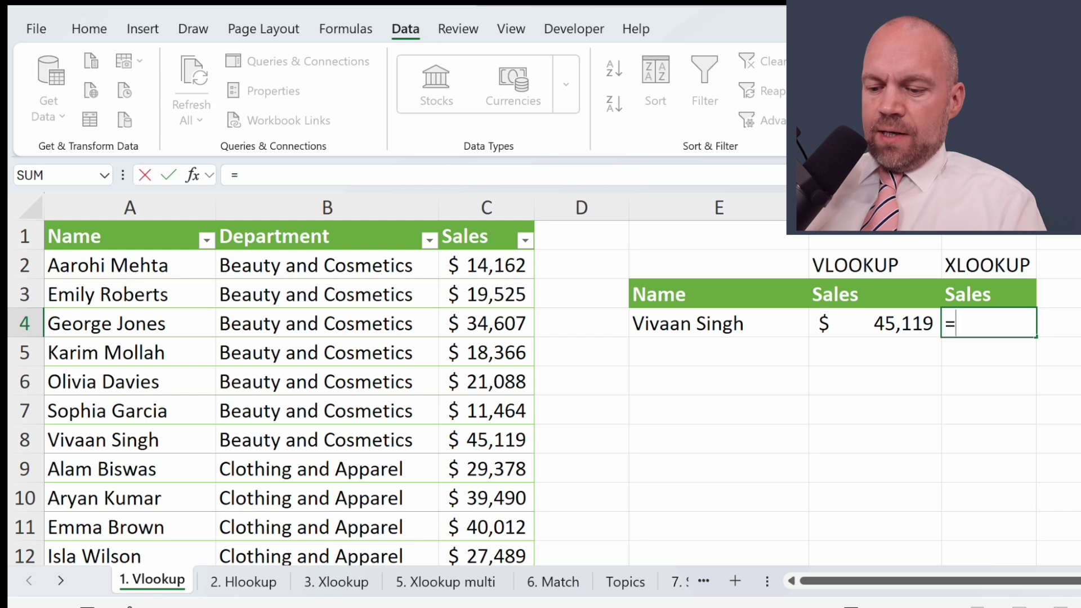
text(xl)
key(Tab)
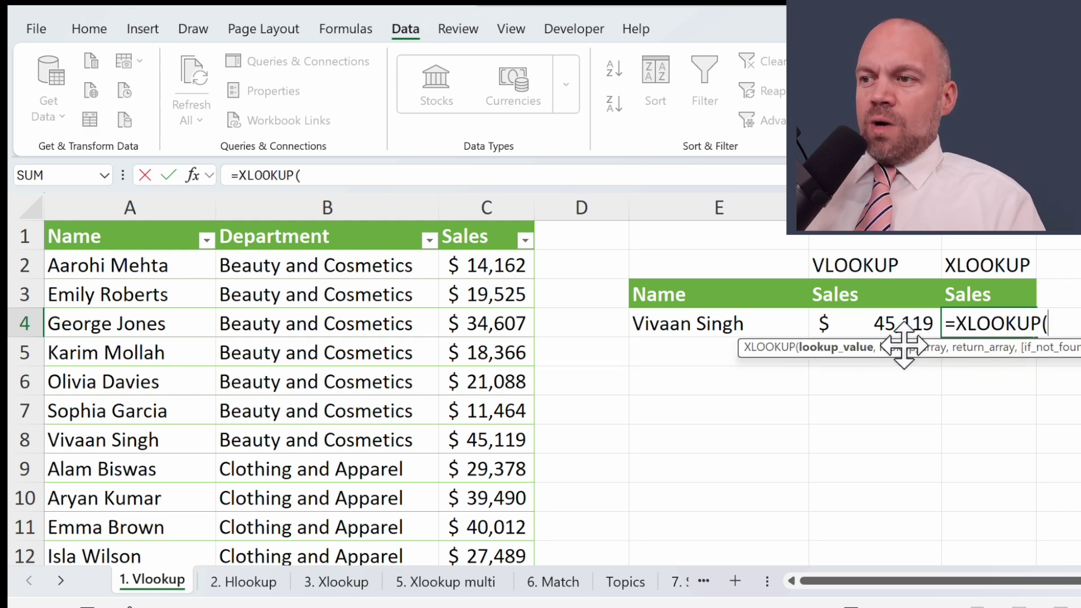
click(755, 310)
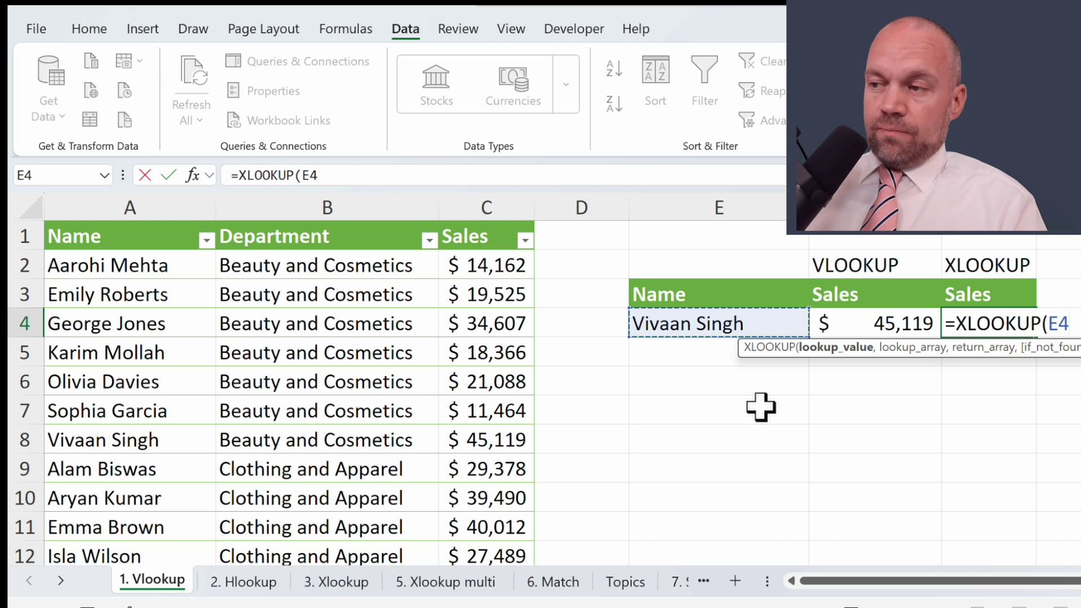
text(,)
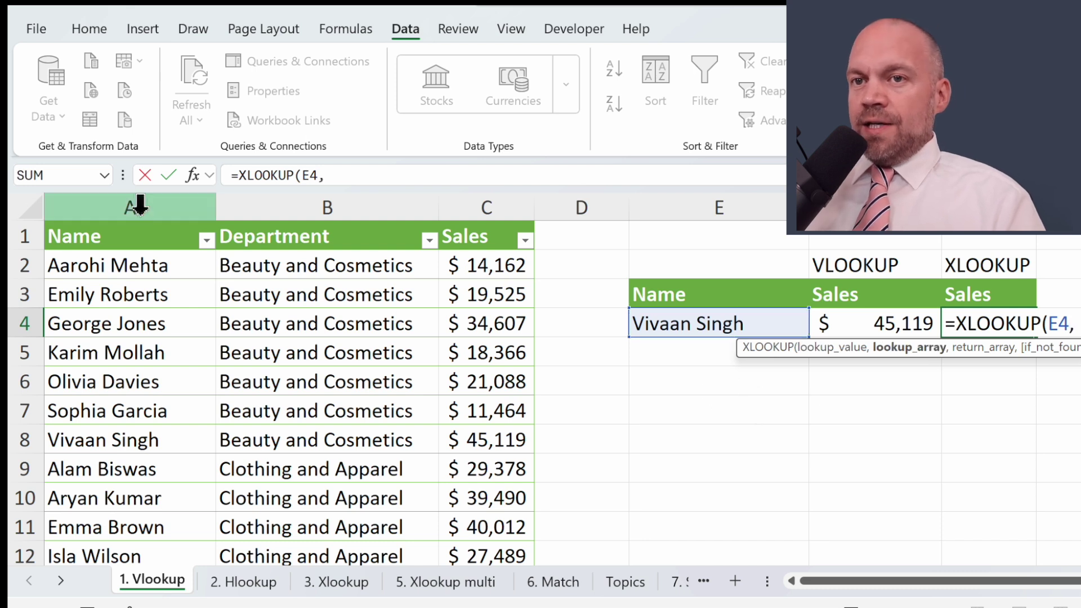
click(133, 207)
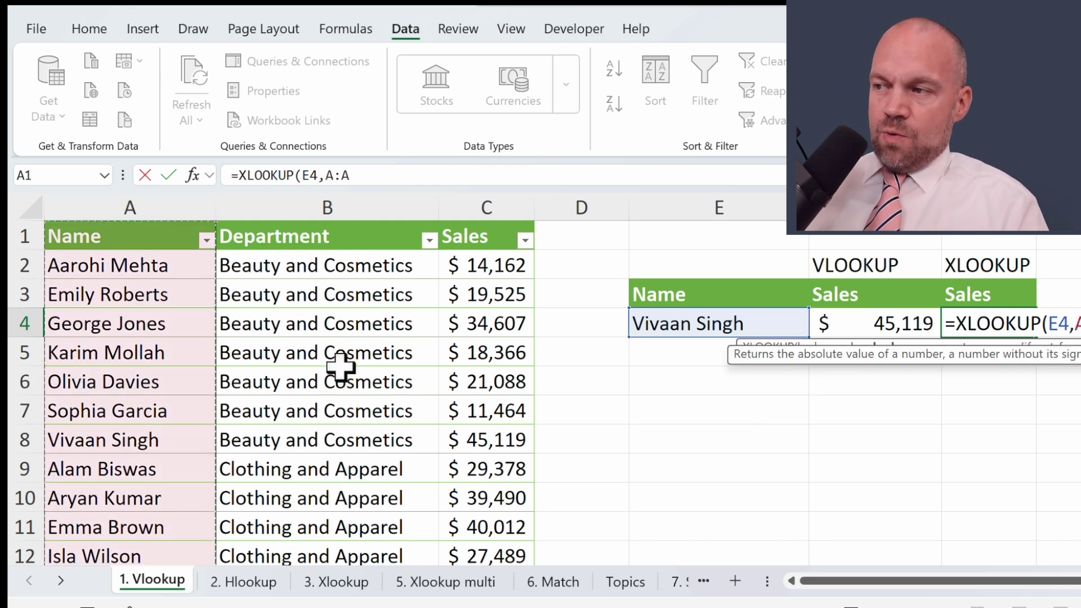
text(,)
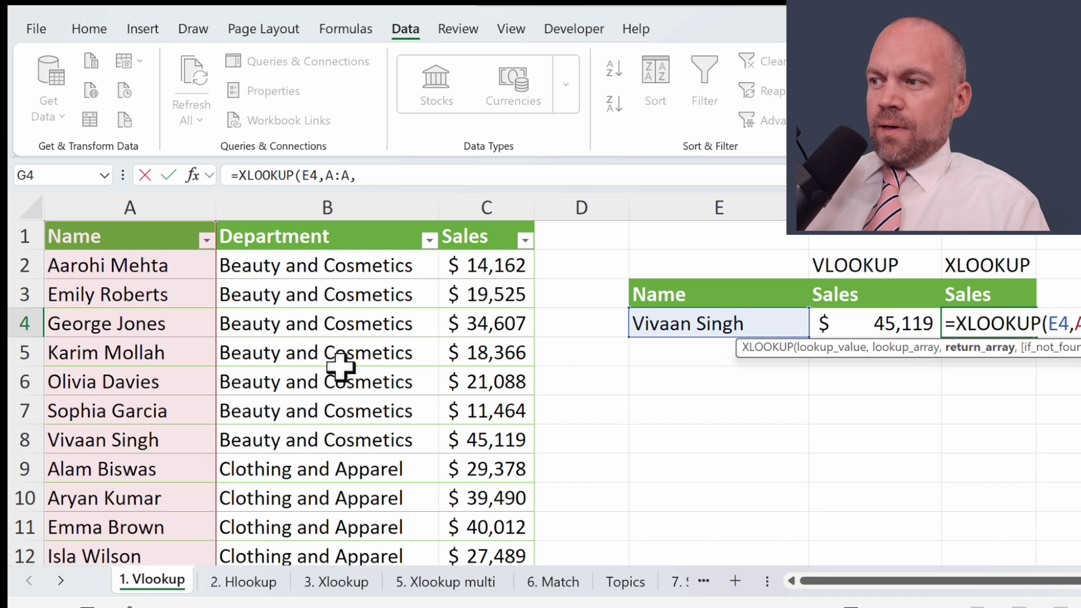
click(491, 208)
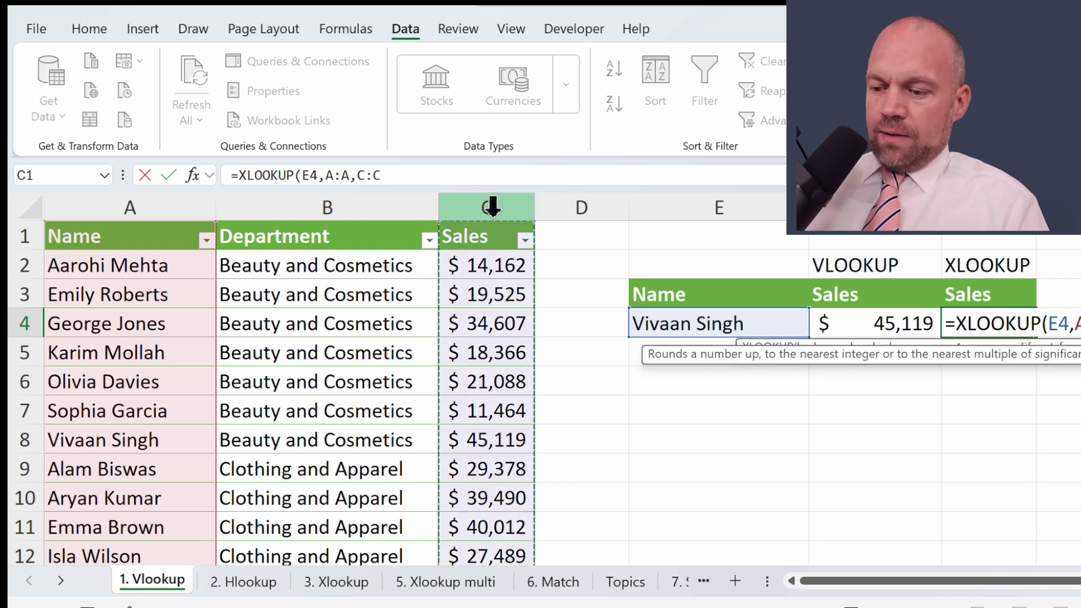
key(Return)
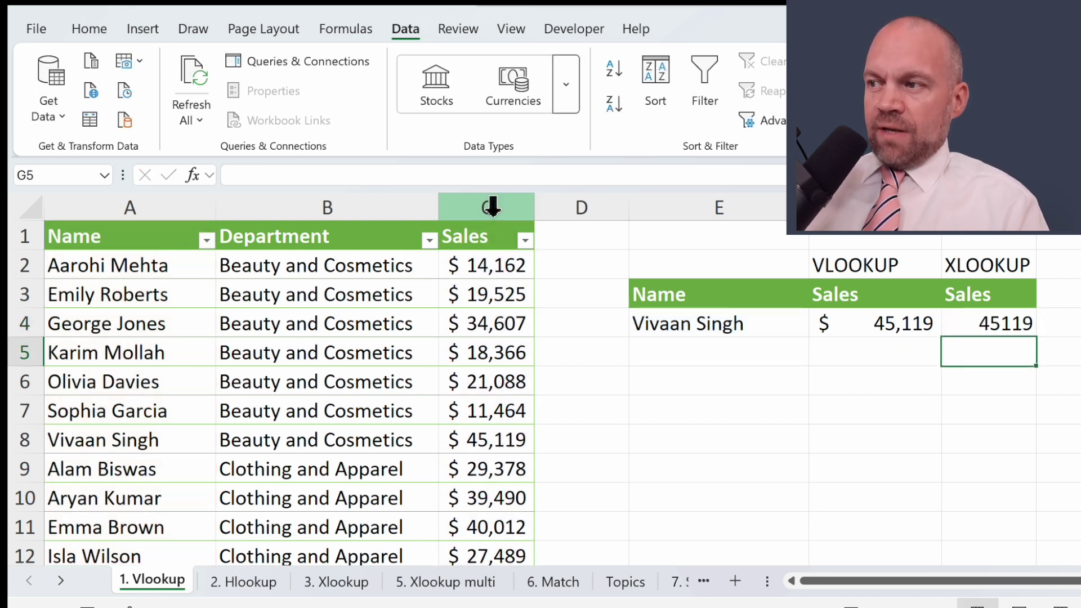
Step: Copy F4's currency format onto G4 with Format Painter
click(89, 29)
key(Up)
key(Left)
click(90, 119)
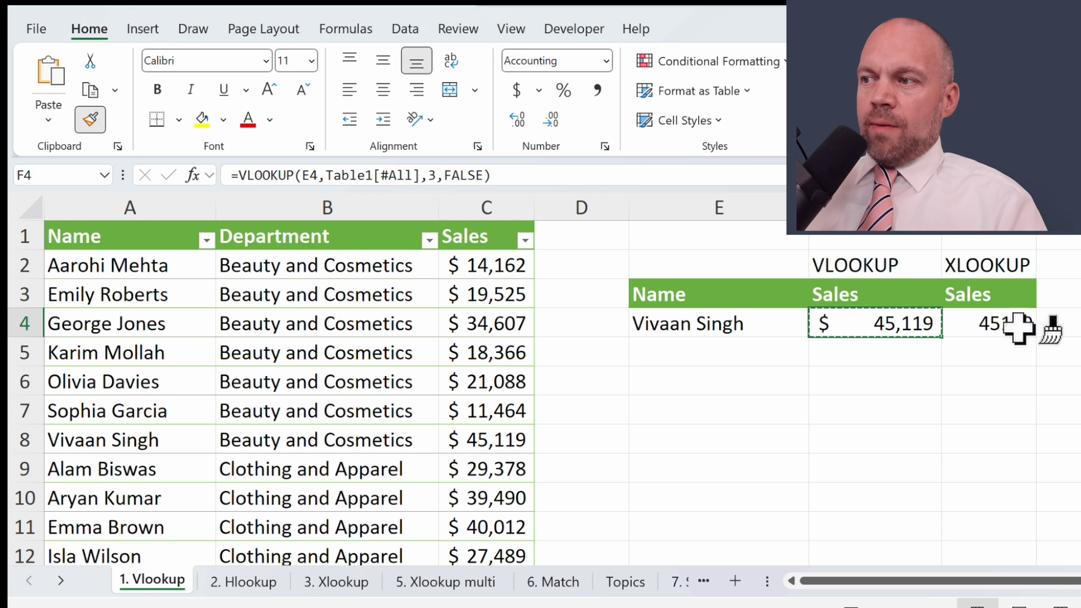
click(991, 326)
click(969, 361)
drag(999, 321, 968, 319)
click(972, 380)
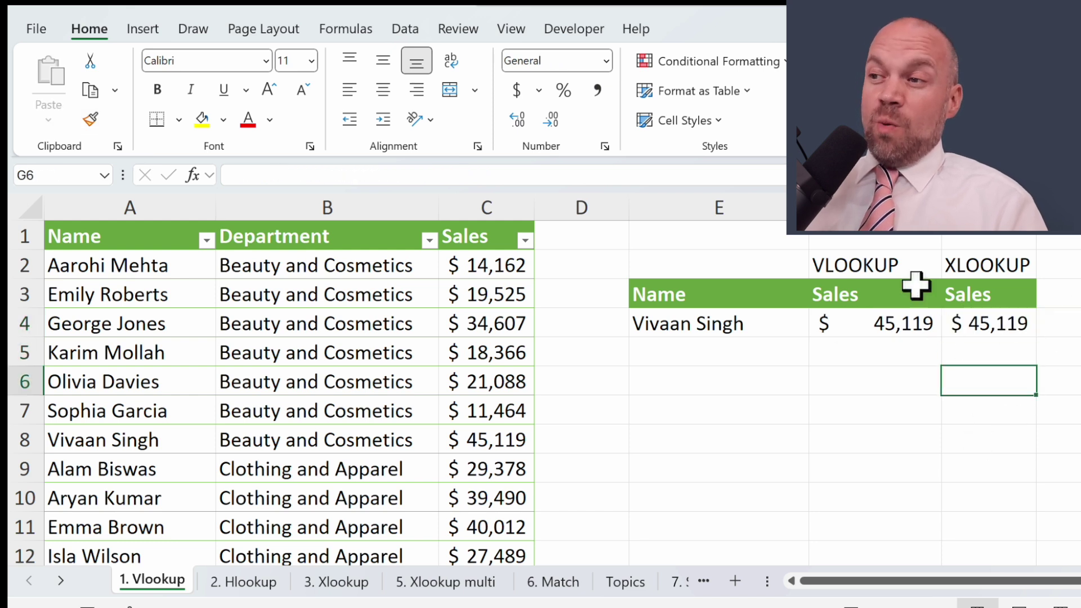
Step: On the 2. Hlookup sheet, clear the old HLOOKUP Performance value in C6
click(243, 582)
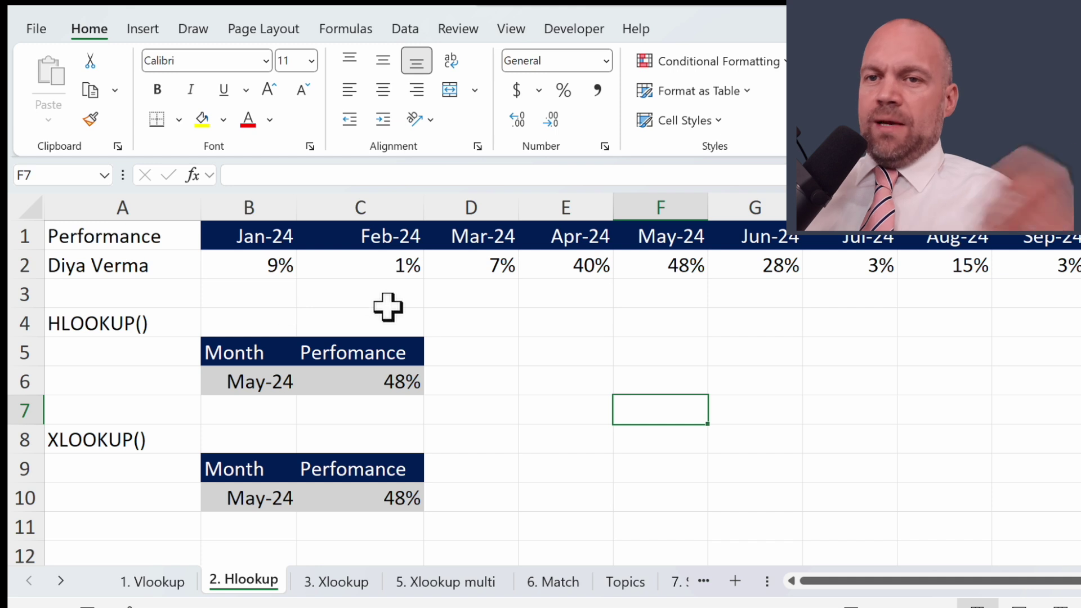
drag(386, 316, 473, 322)
key(Down)
key(Down)
key(BackSpace)
Step: Enter =HLOOKUP(B6,B1:M2,2,FALSE) in C6, returning 48% for May-24
text(=)
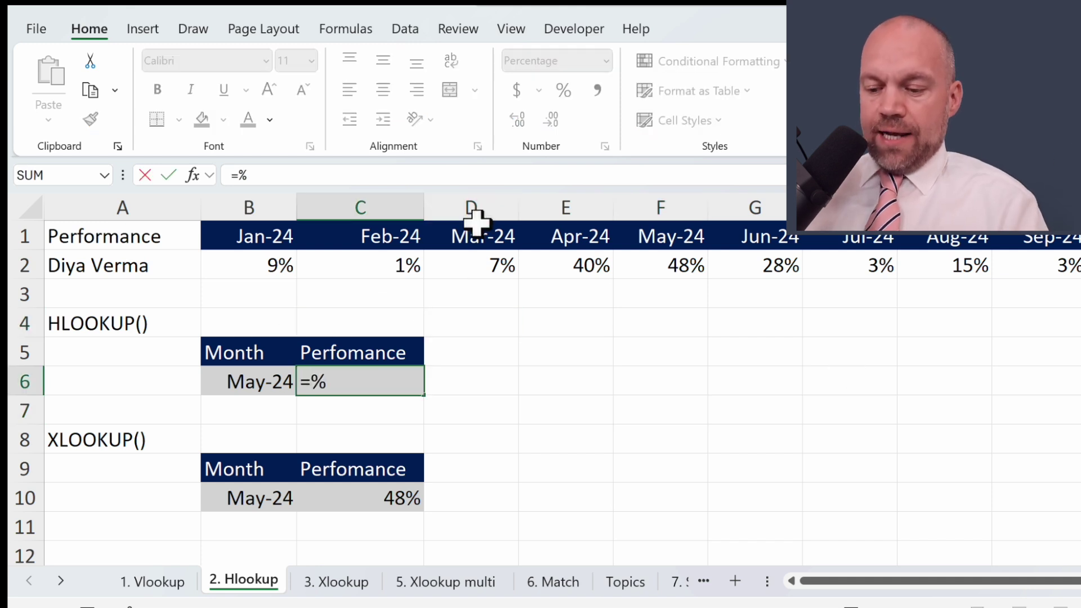
text(hl)
key(Tab)
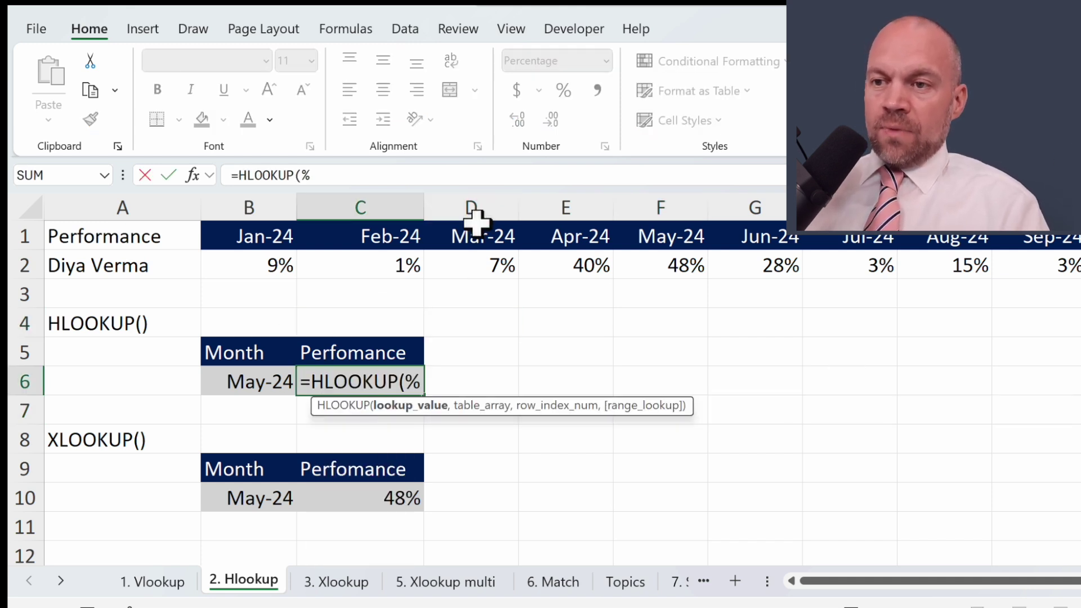
click(286, 376)
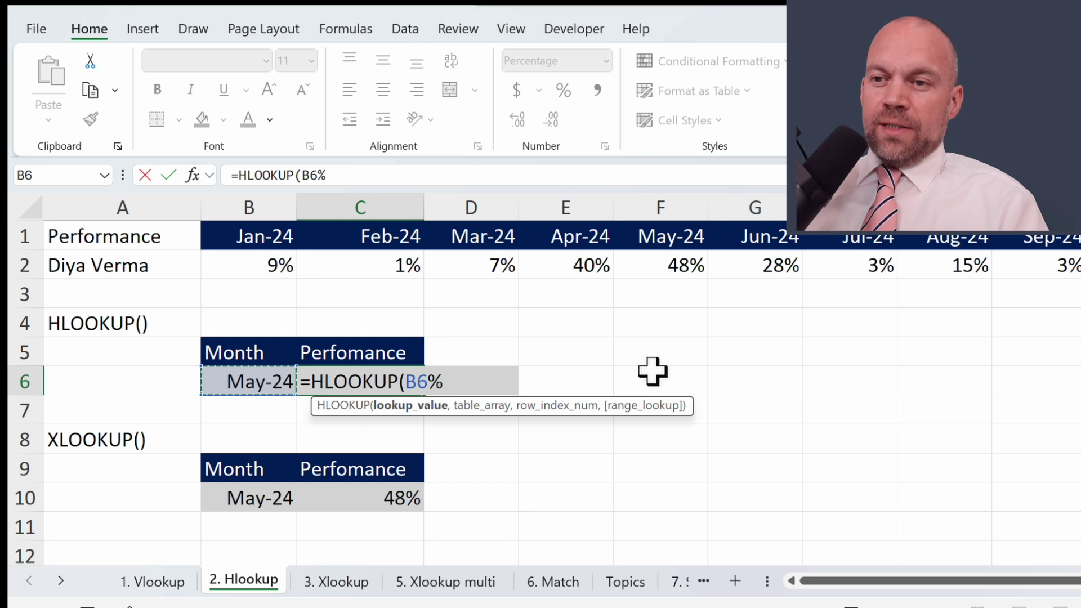
text(,)
drag(295, 235, 1064, 265)
drag(972, 586, 833, 562)
text(,2)
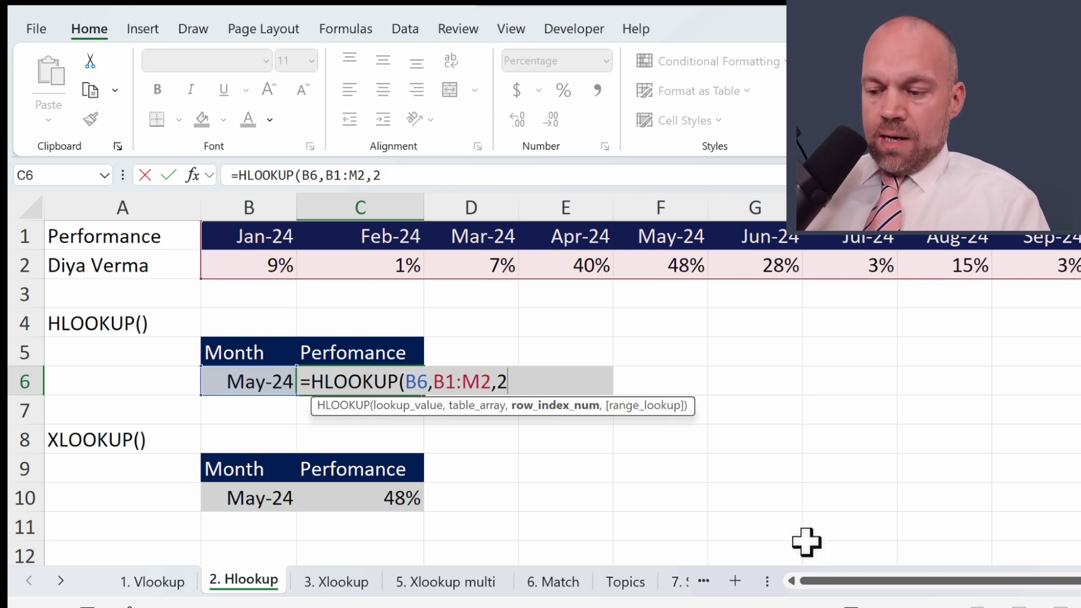
text(,)
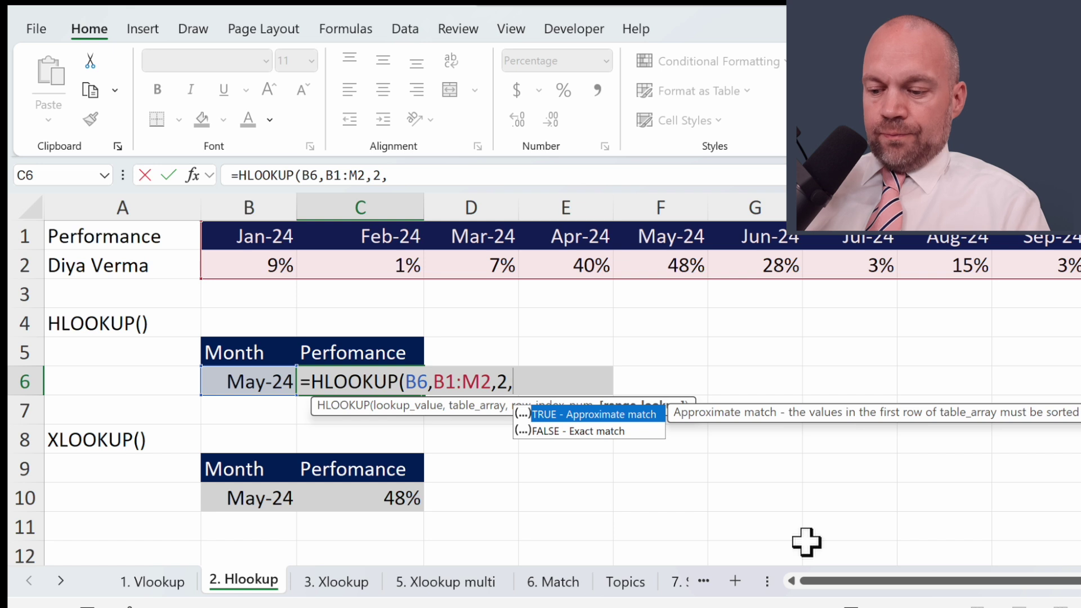
text(false))
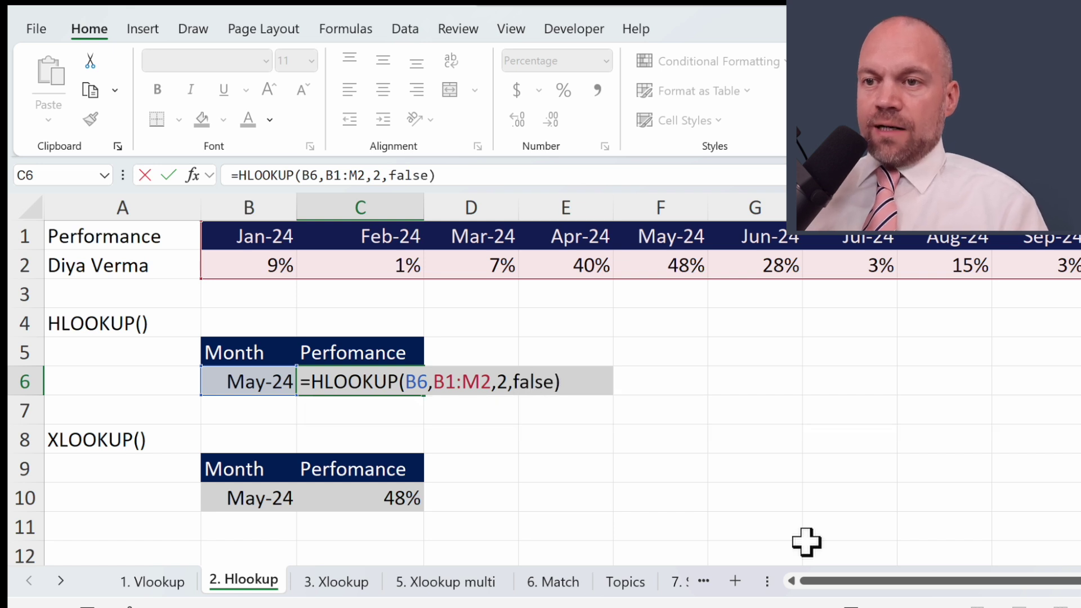
key(Return)
key(Up)
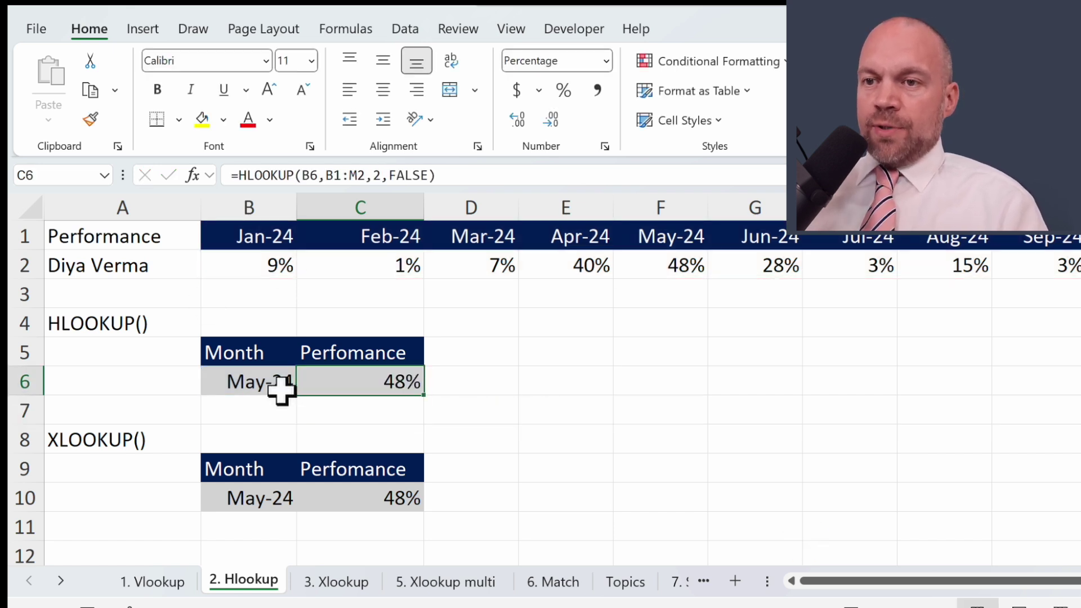
drag(690, 231, 688, 273)
Step: Replace C10 with =XLOOKUP(B10,1:1,2:2) to return 48% for May-24
click(662, 409)
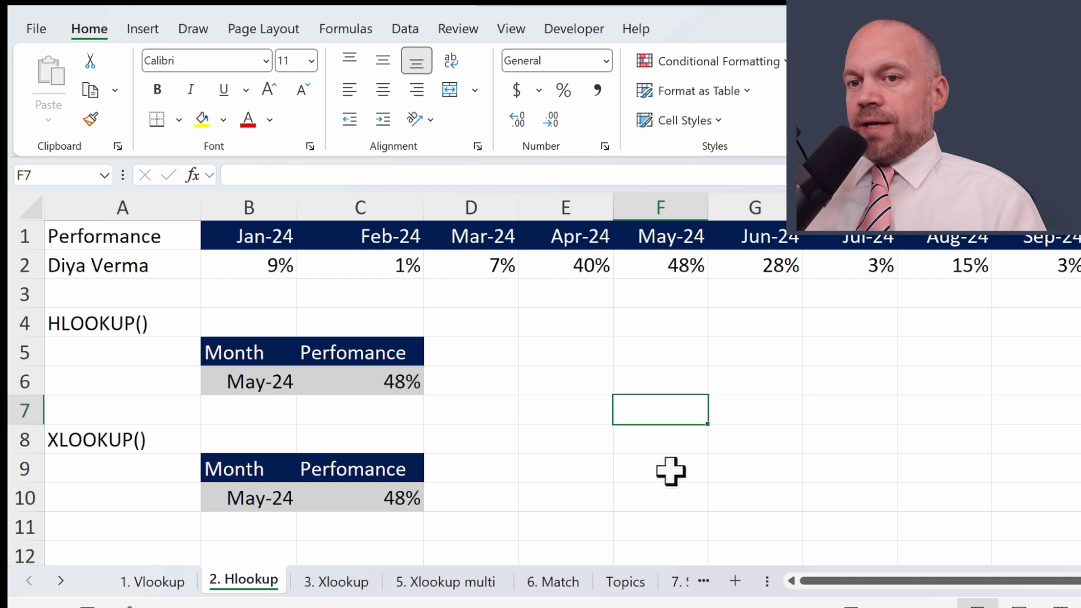
click(417, 504)
key(Delete)
text(=)
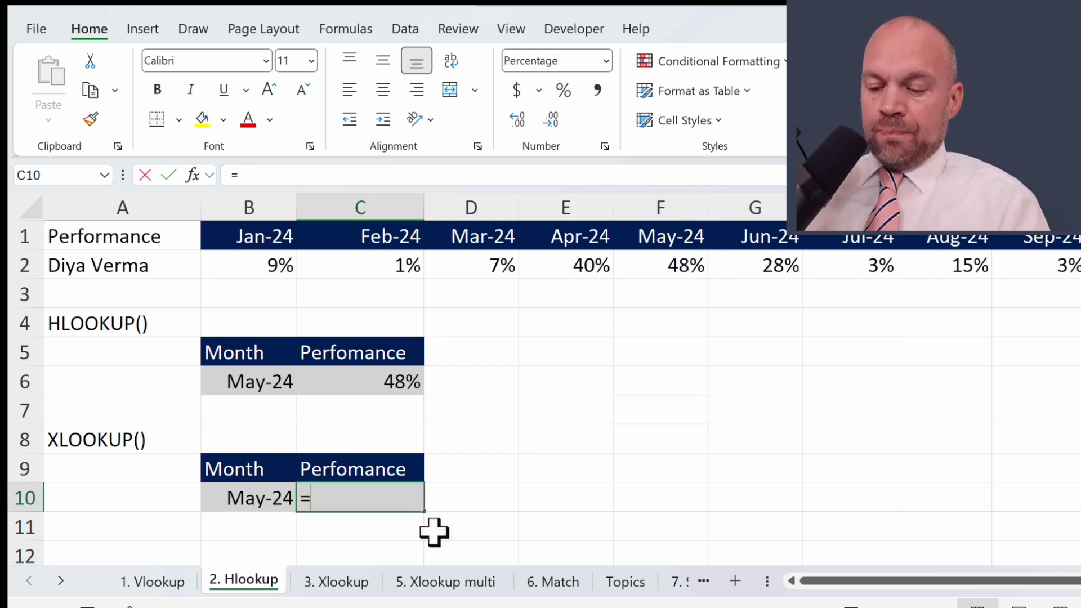
text(xlo)
key(Tab)
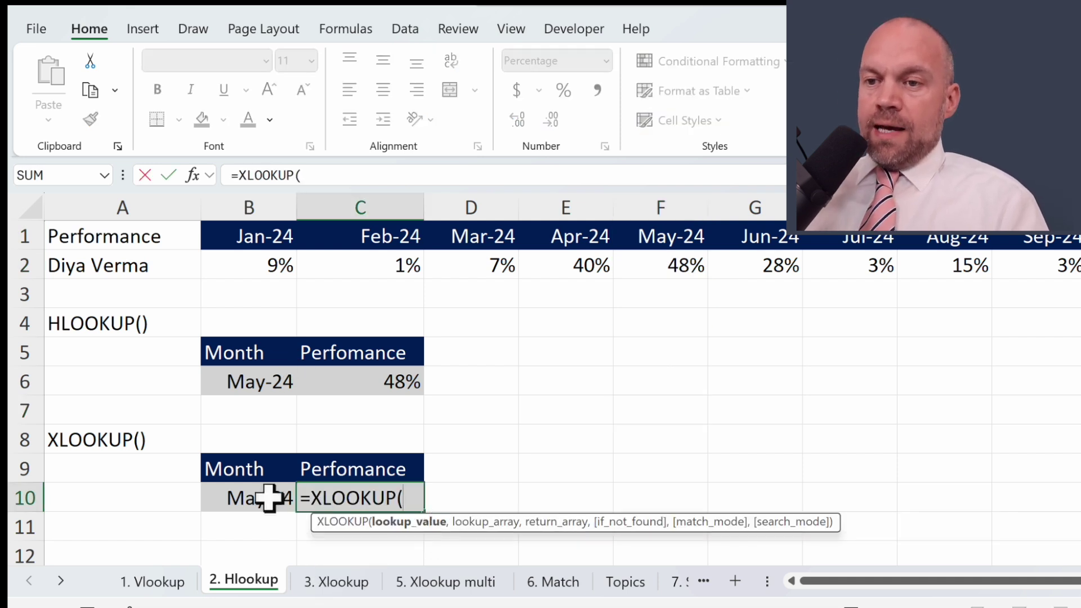
click(242, 497)
text(,)
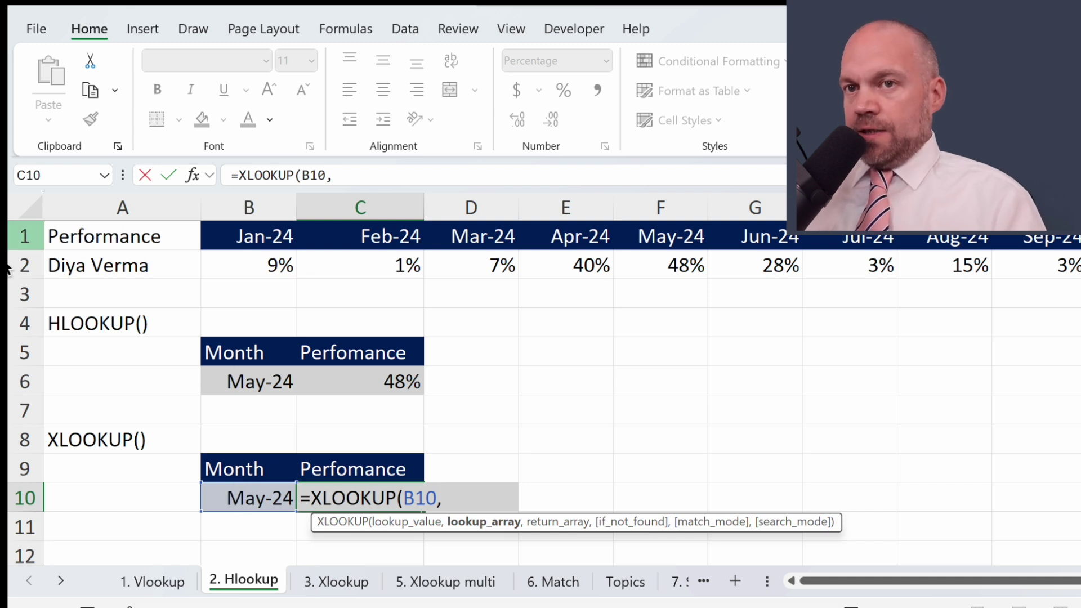
click(23, 237)
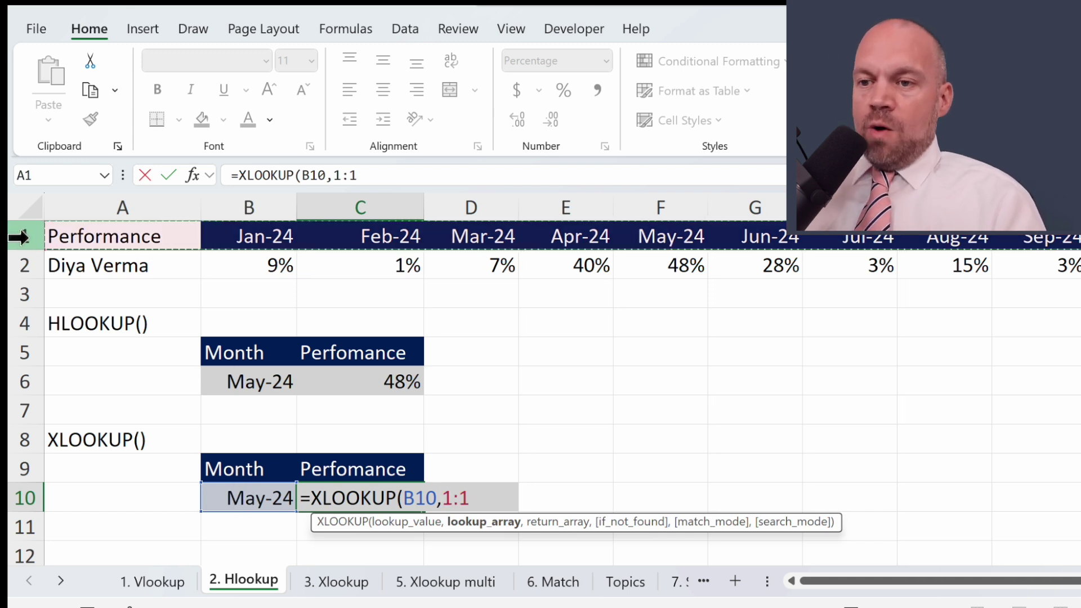
text(,)
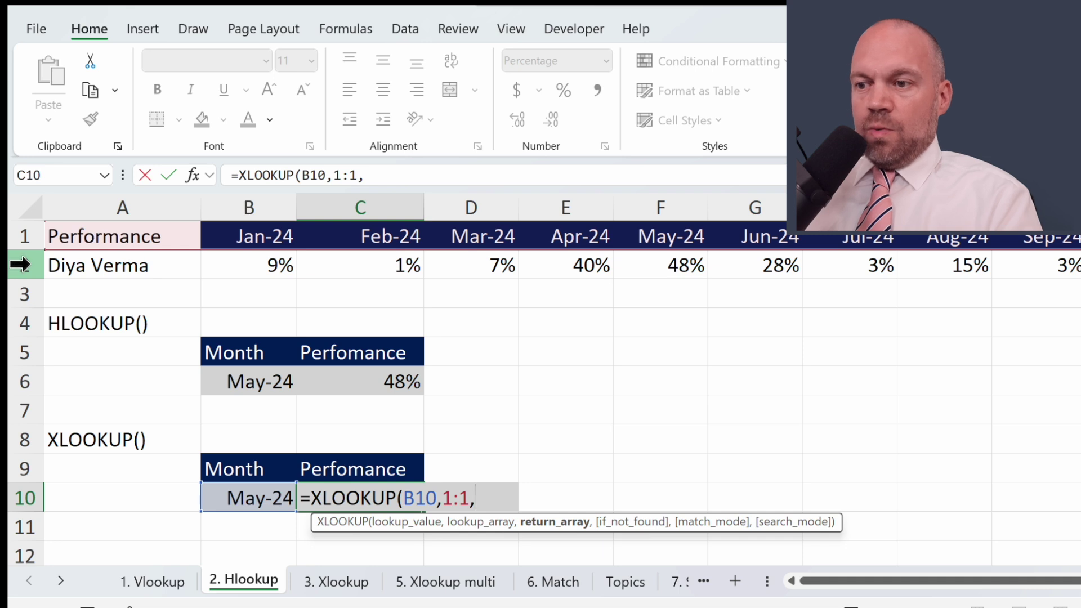
click(21, 265)
text(,)
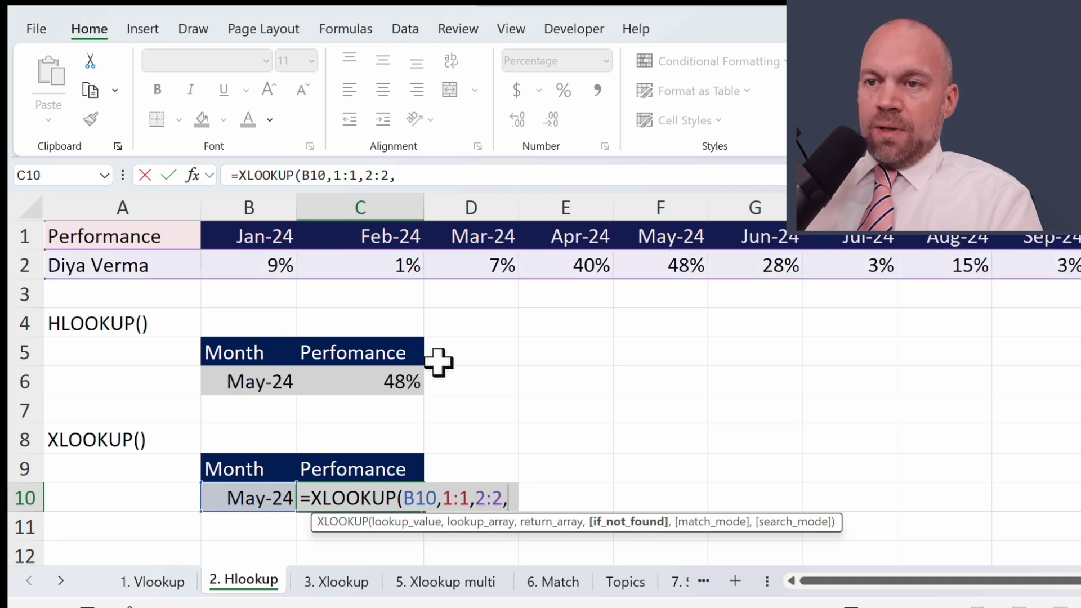
key(BackSpace)
text(=)
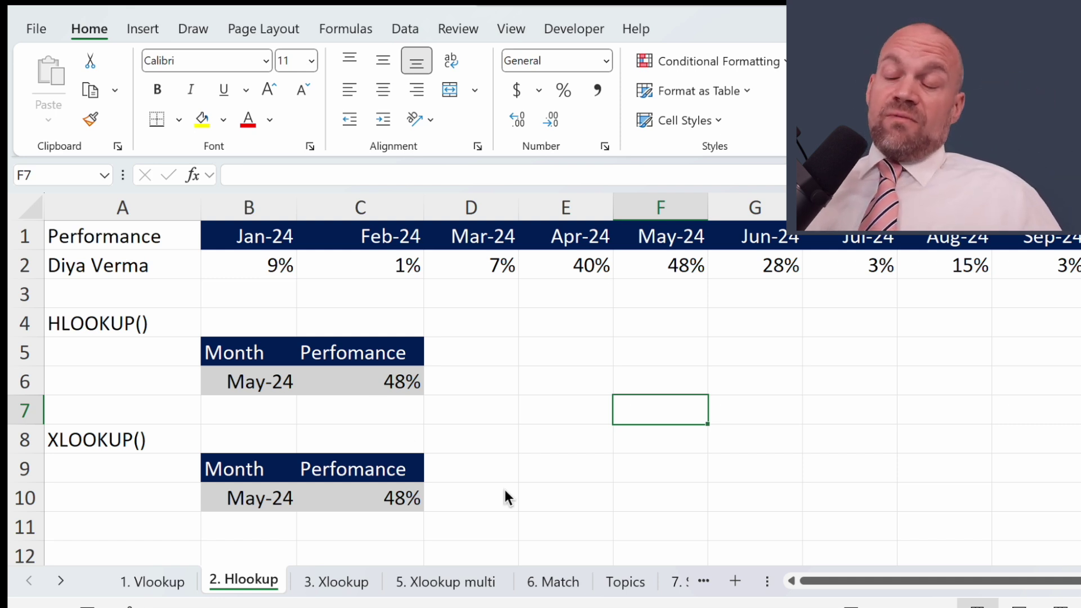
Step: Switch to the 3. Xlookup sheet with Ctrl+Page Down
click(565, 467)
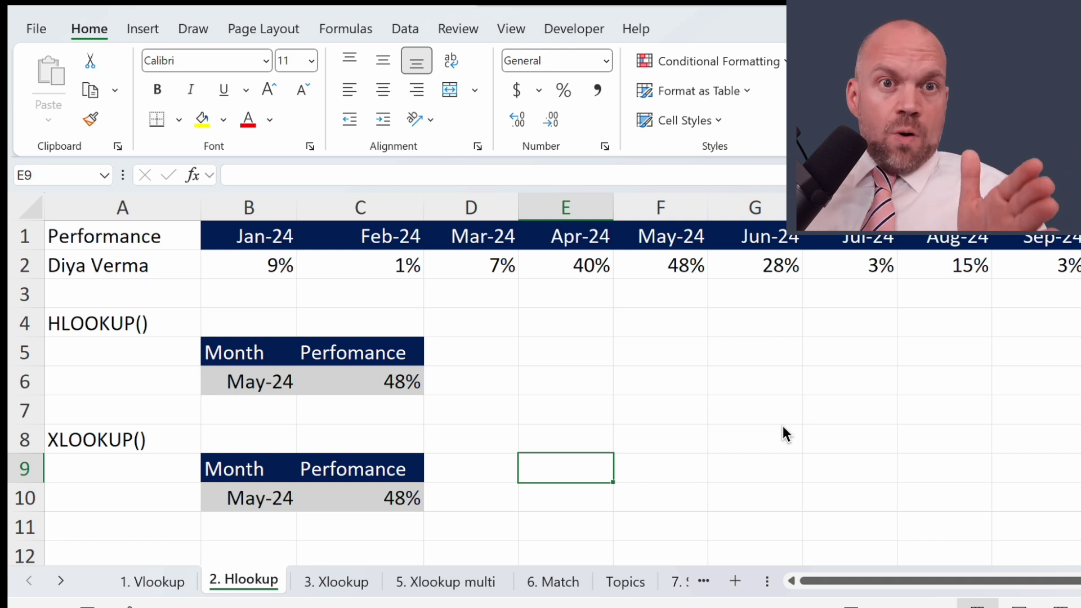
key(ctrl+Page_Down)
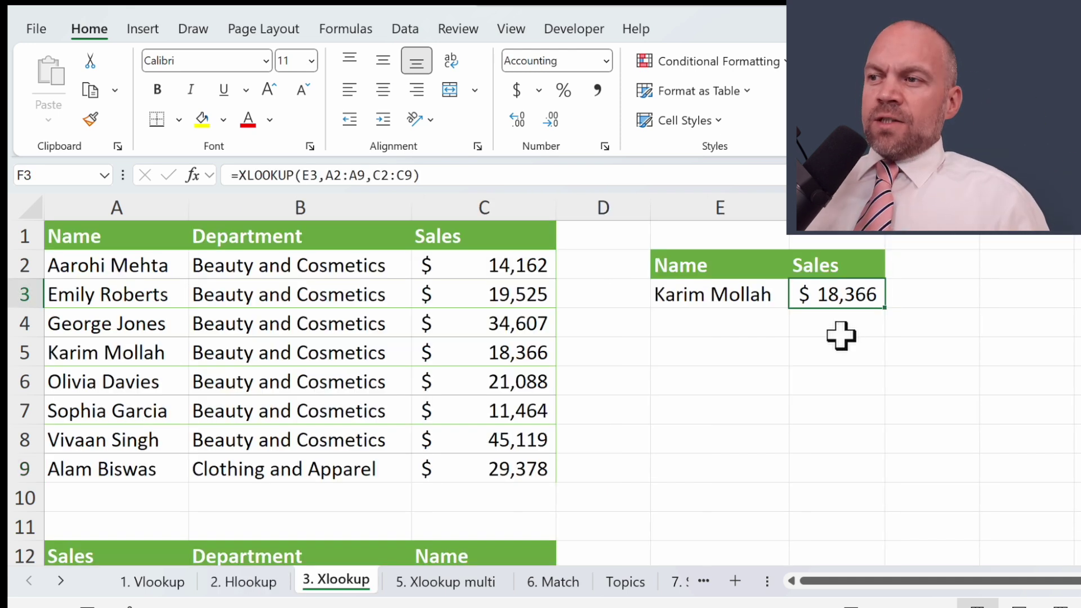
key(Delete)
click(756, 293)
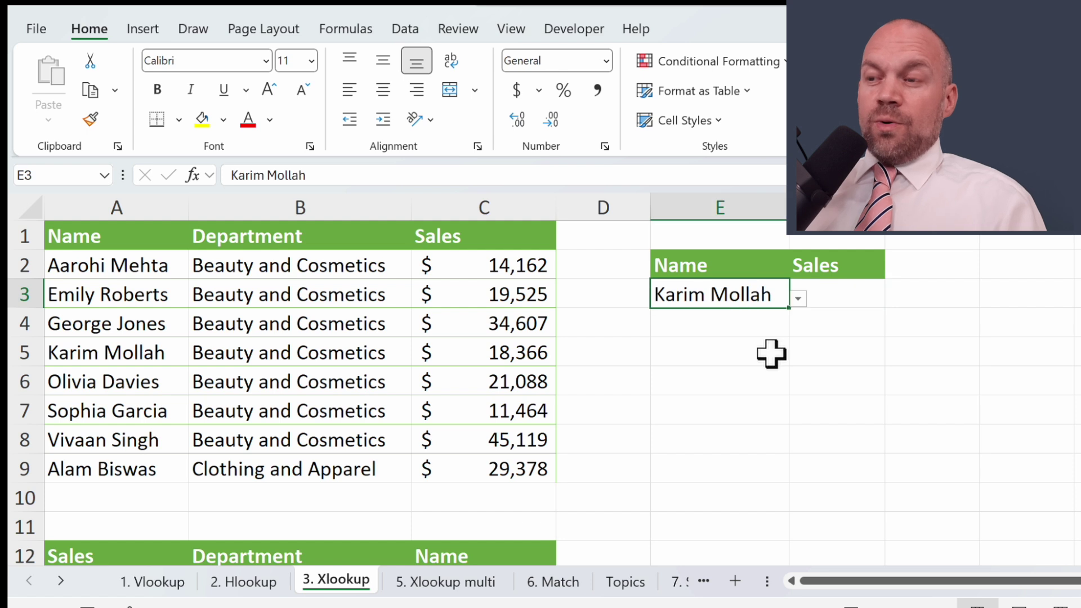
click(855, 299)
text(=xl)
key(Tab)
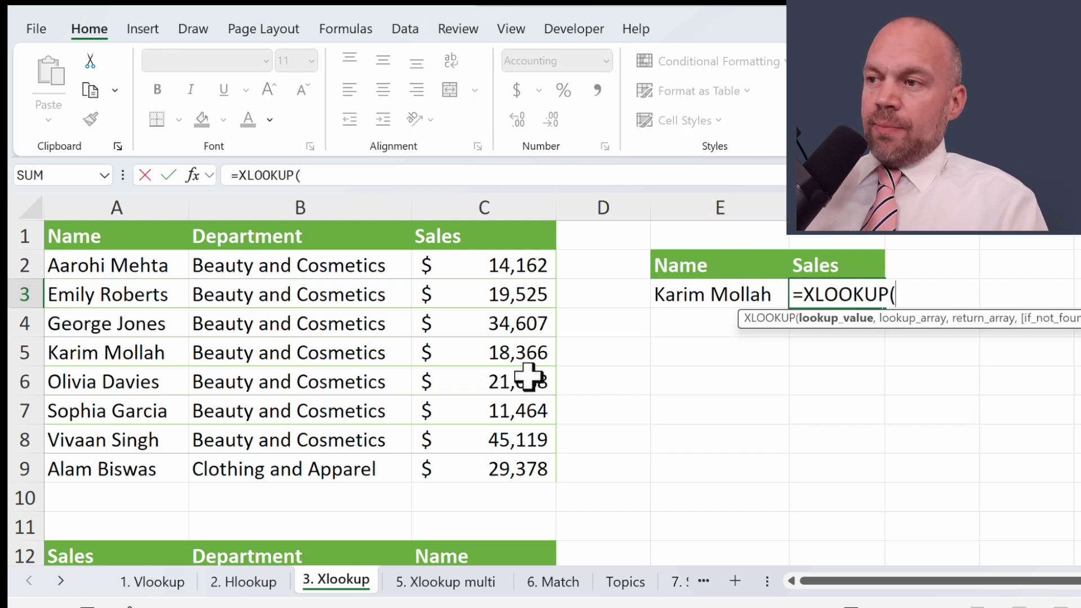
click(746, 287)
text(,)
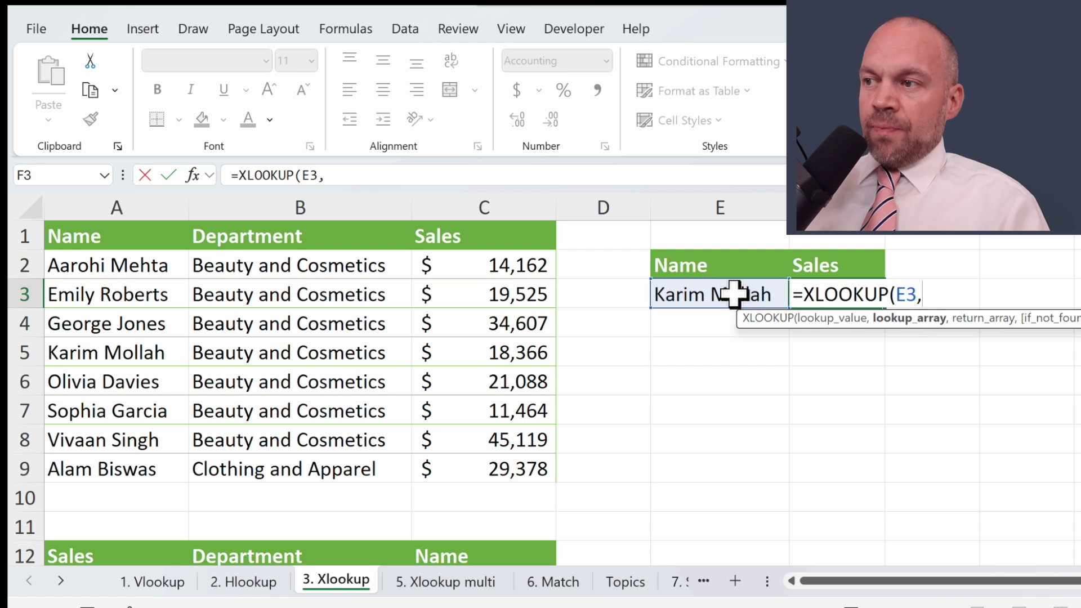
drag(152, 242, 130, 378)
scroll(133, 415, down, 1)
scroll(712, 389, up, 1)
text(,)
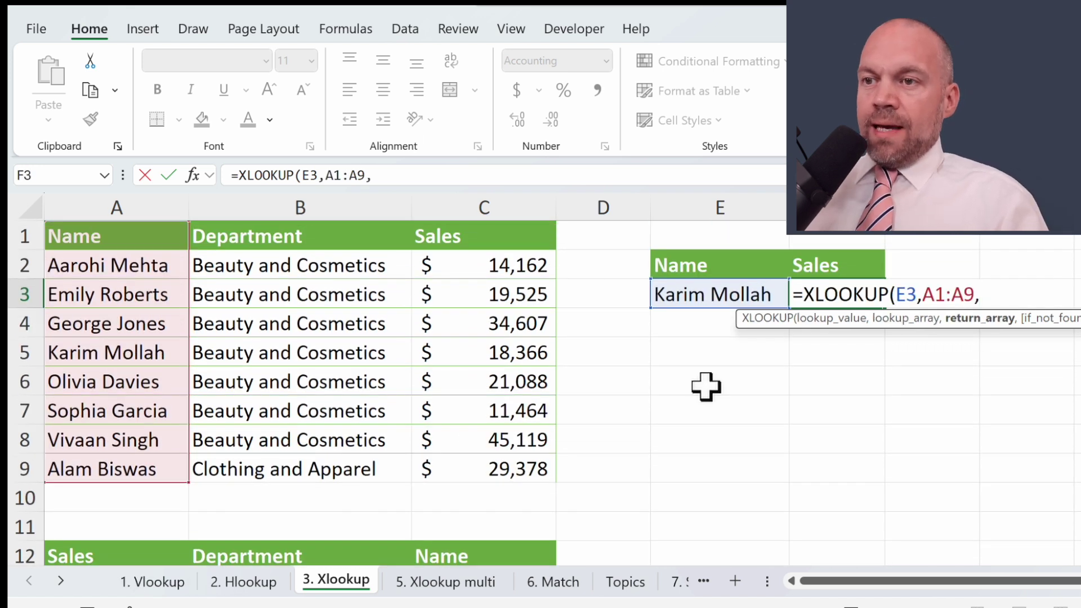
drag(504, 235, 493, 469)
key(Return)
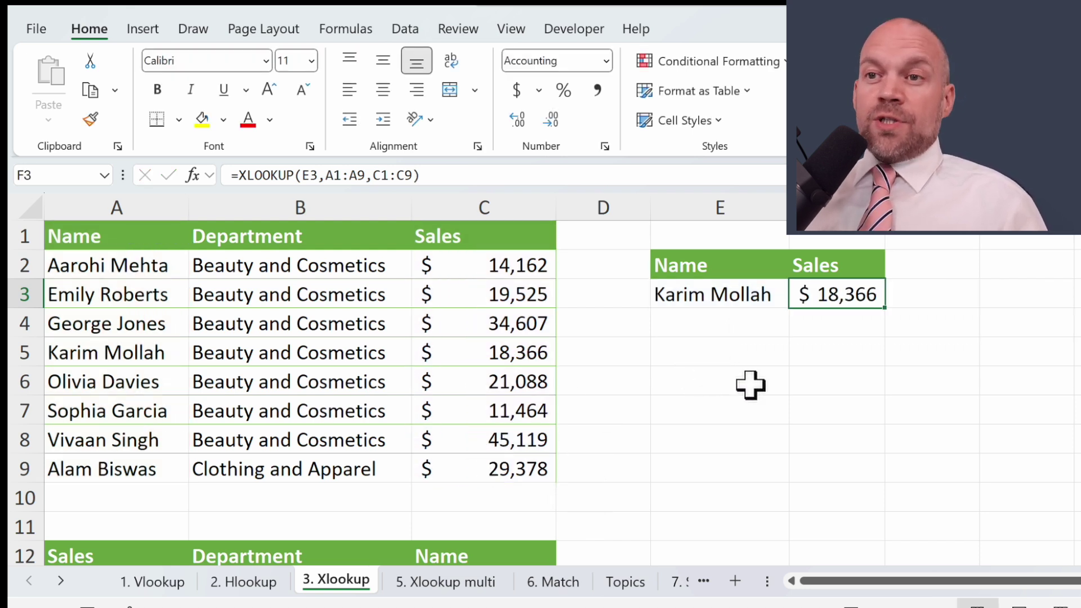
Step: Highlight the Name column of the lower table
scroll(750, 385, down, 3)
drag(112, 294, 153, 511)
drag(157, 287, 126, 525)
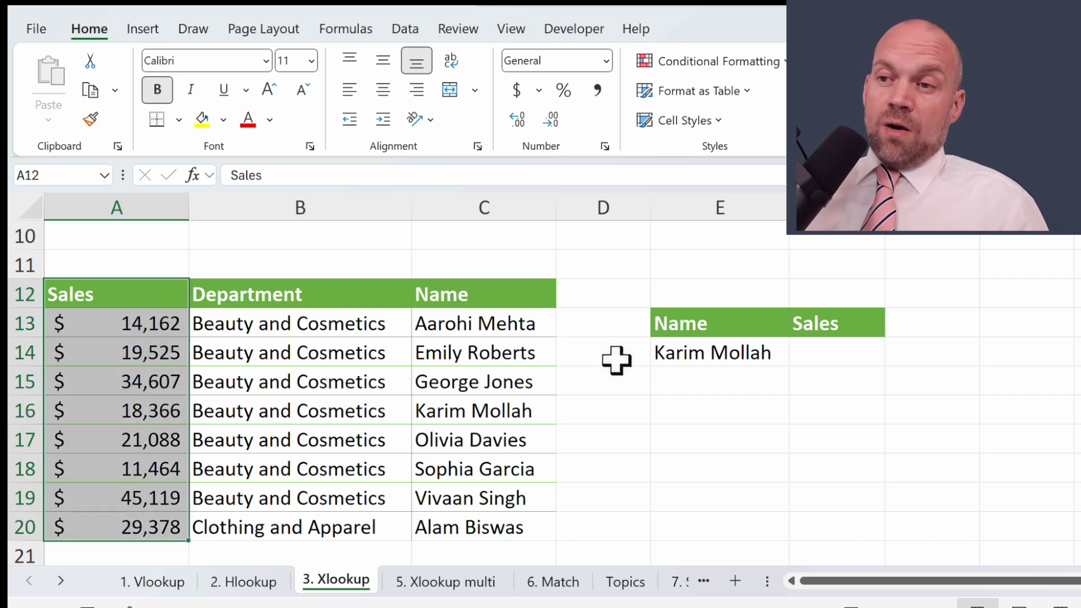
Step: Enter =XLOOKUP(E14,C12:C20,A12:A20) in F14 for a leftward lookup returning $ 18,366
click(857, 364)
text(=xl)
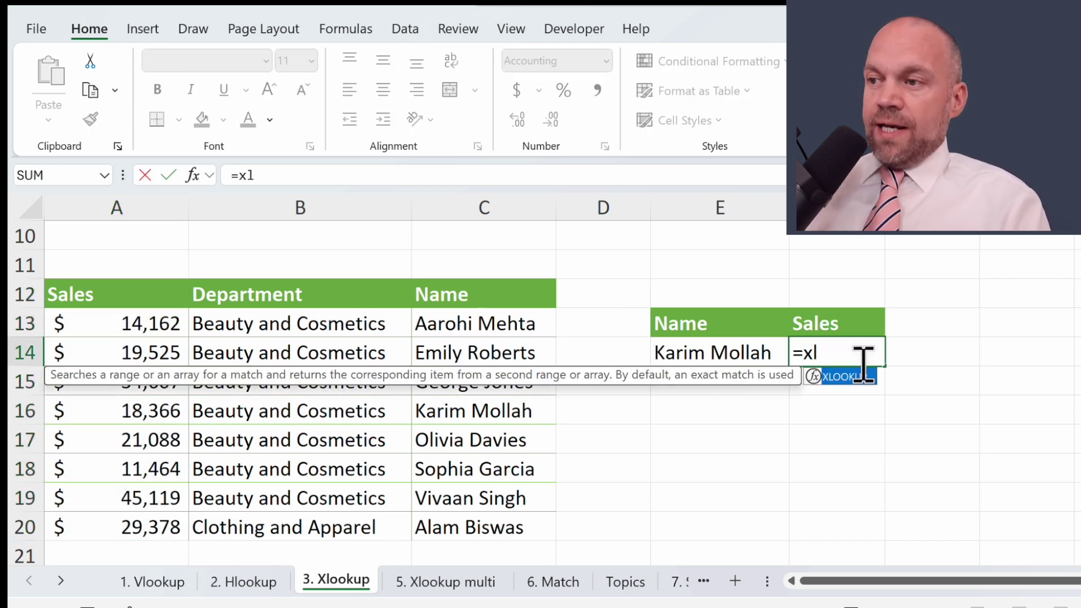
key(Tab)
click(688, 352)
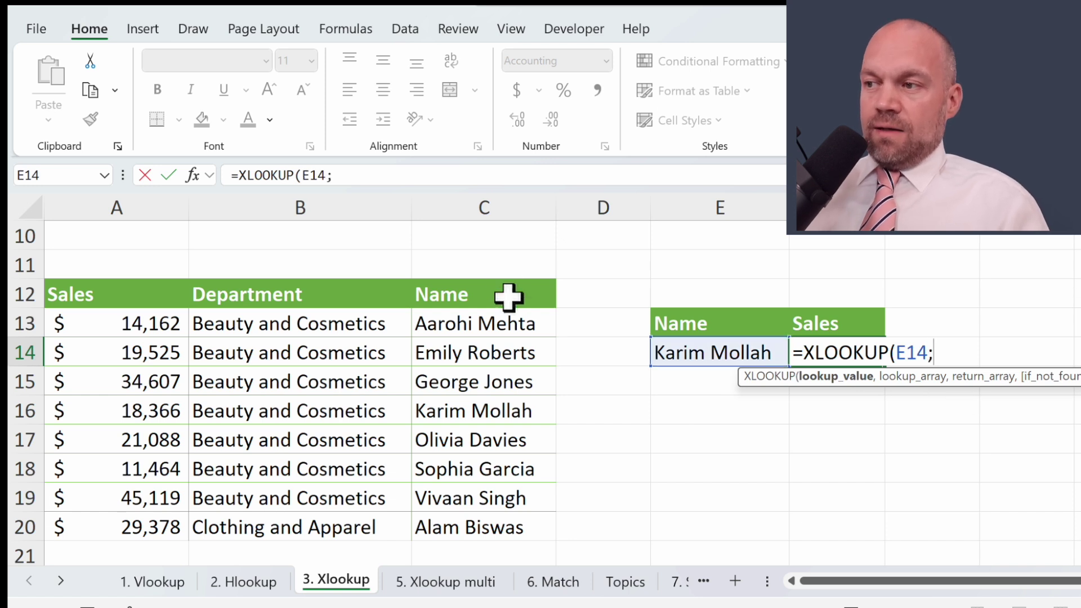
text(,)
drag(509, 297, 483, 517)
text(;)
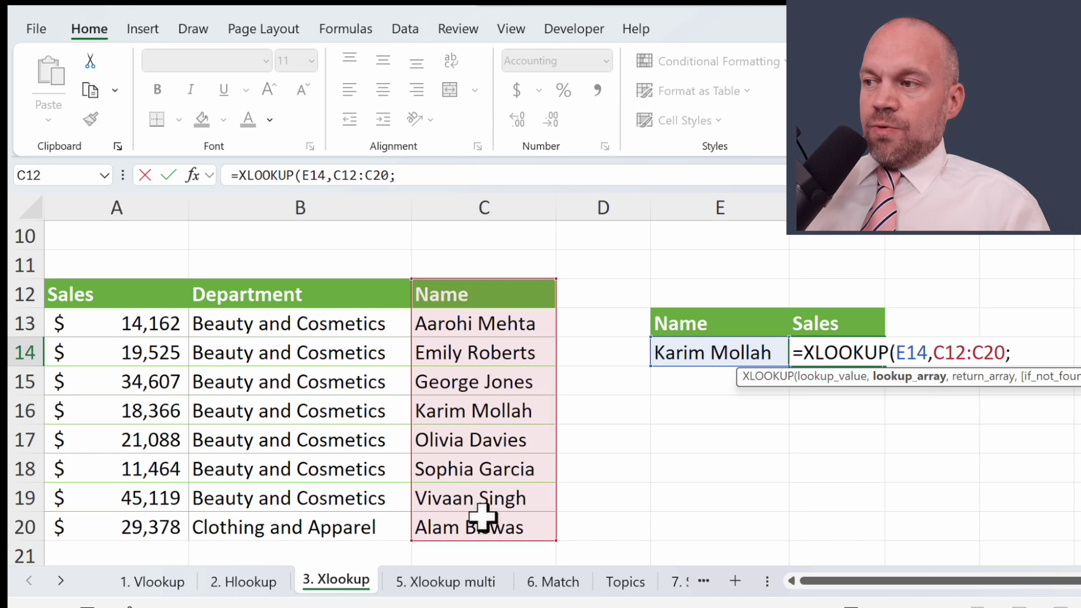
key(BackSpace)
text(,)
drag(120, 294, 143, 526)
key(Return)
key(Up)
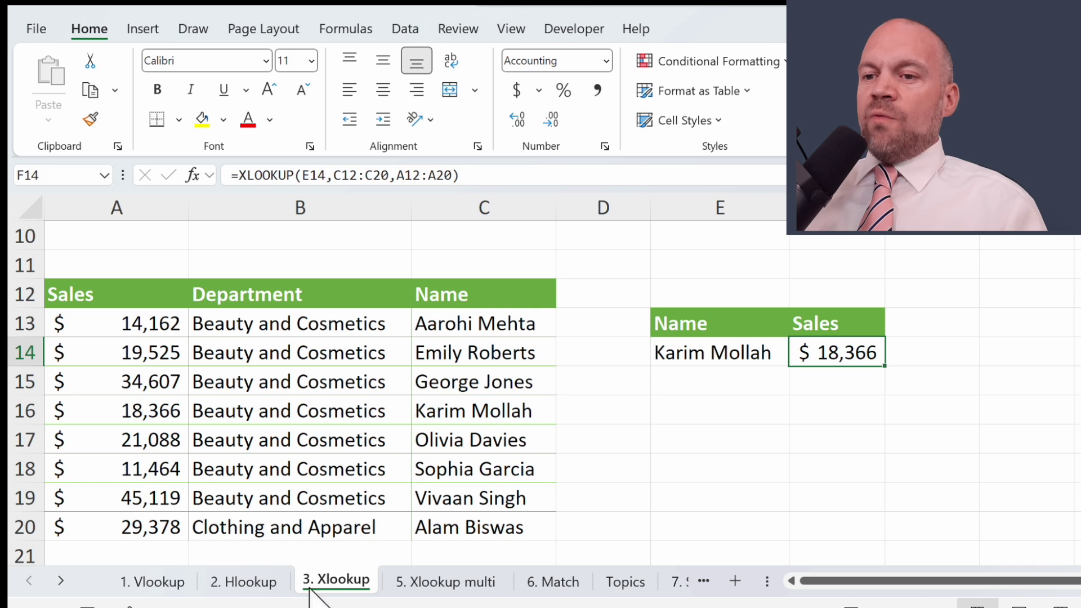
click(150, 586)
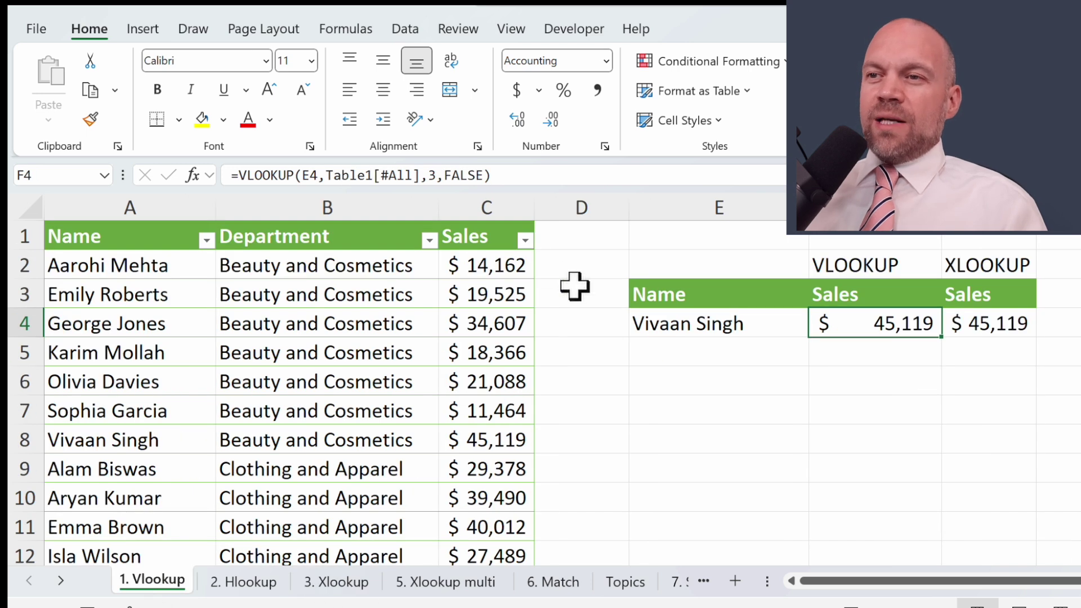
click(113, 439)
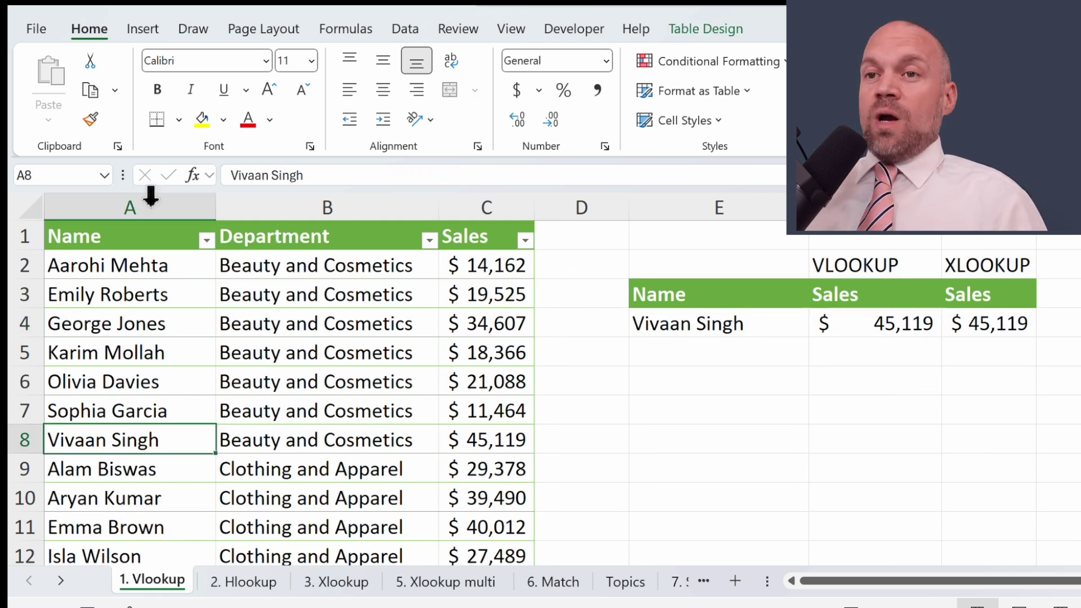
click(261, 175)
key(BackSpace)
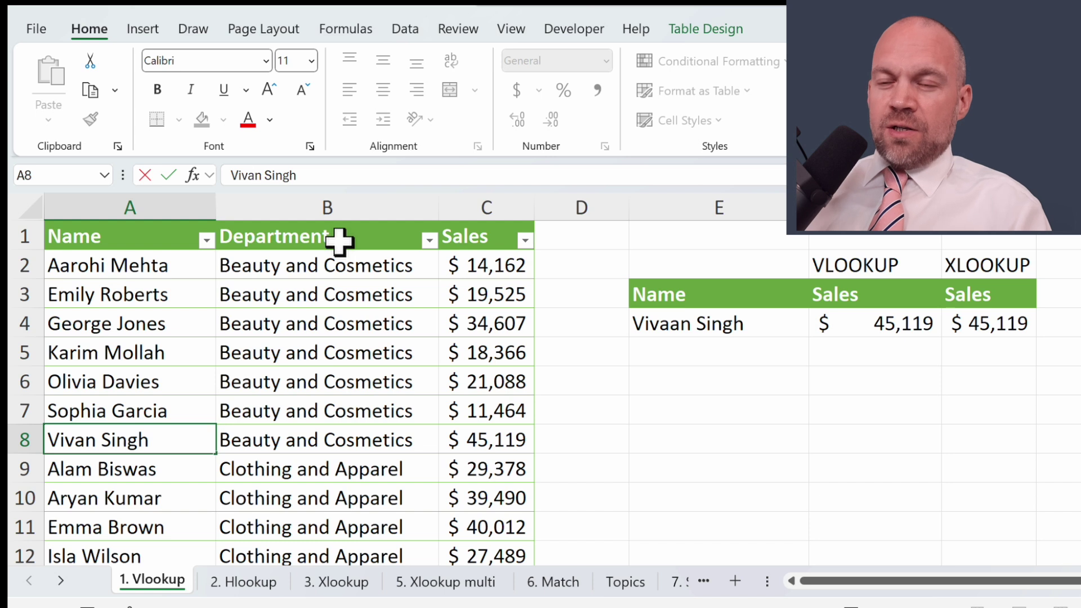
key(Return)
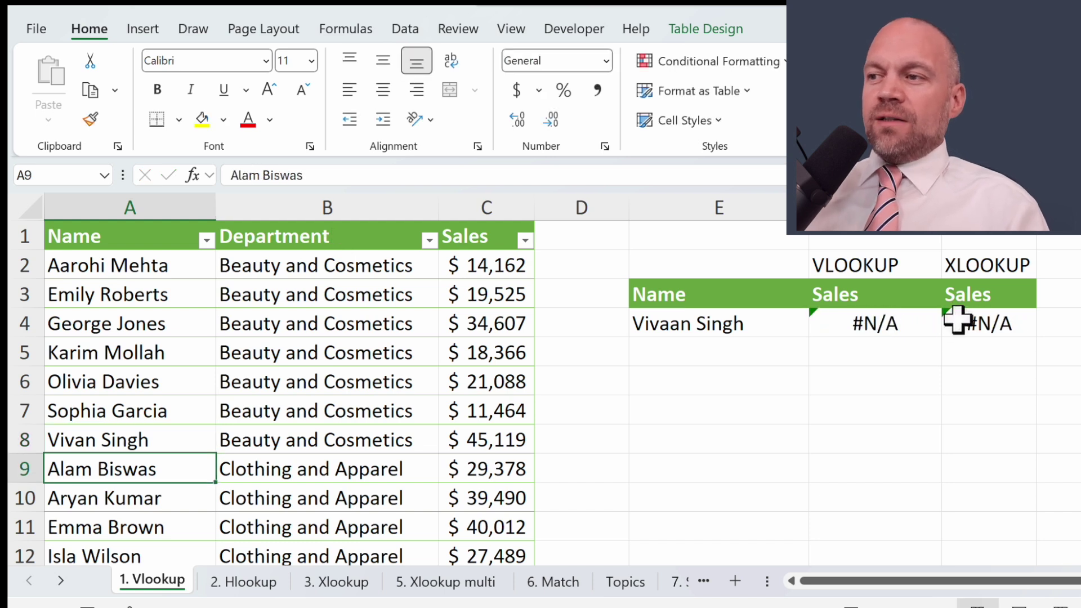
Step: Check the #N/A results of the VLOOKUP in F4 and XLOOKUP in G4, then edit F4's formula
click(894, 323)
click(981, 319)
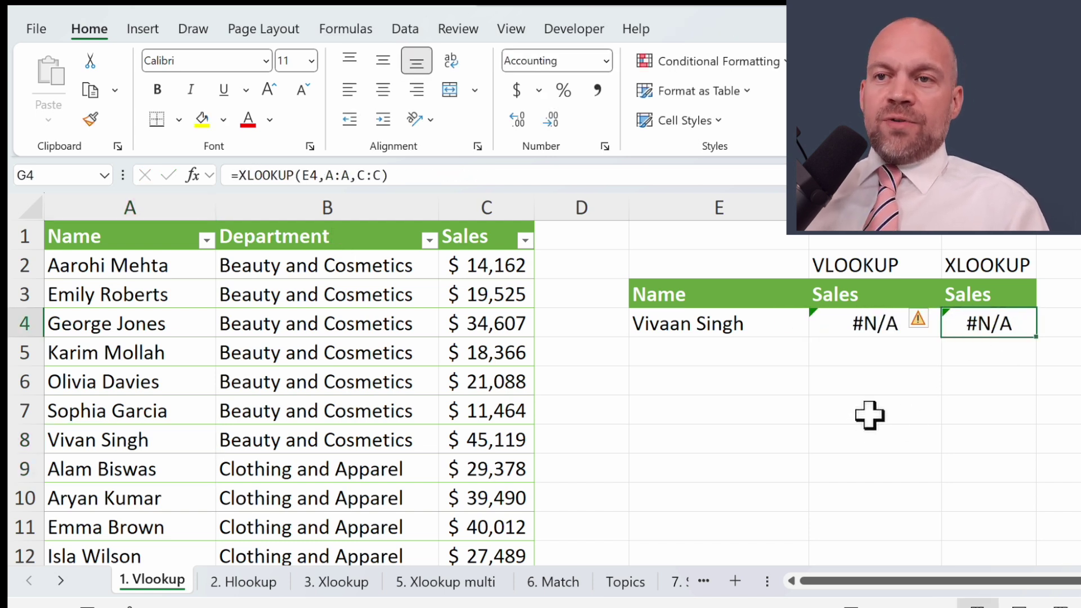
click(855, 330)
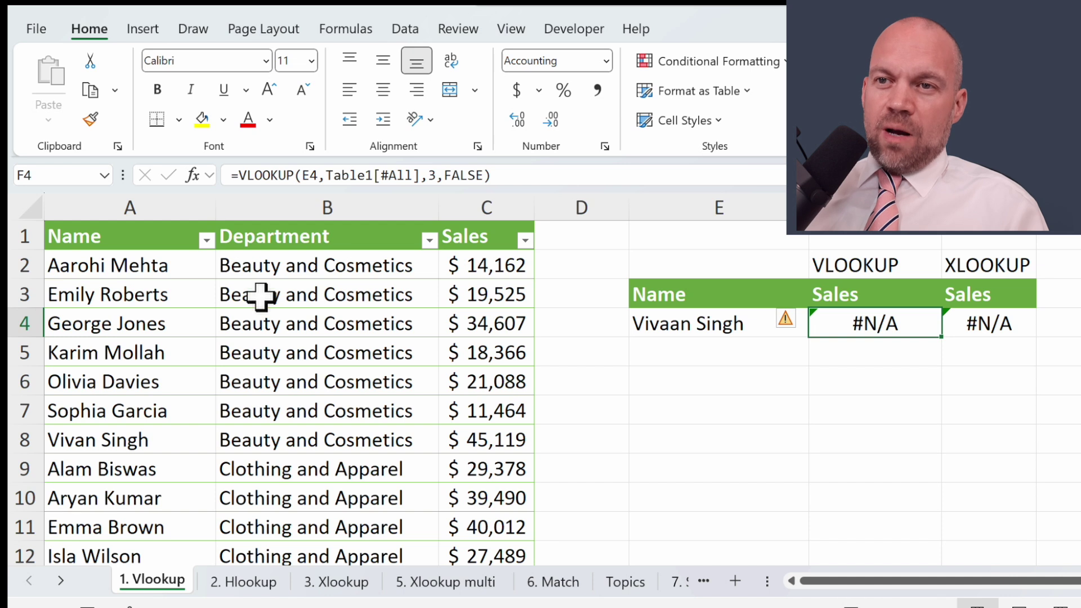
click(240, 175)
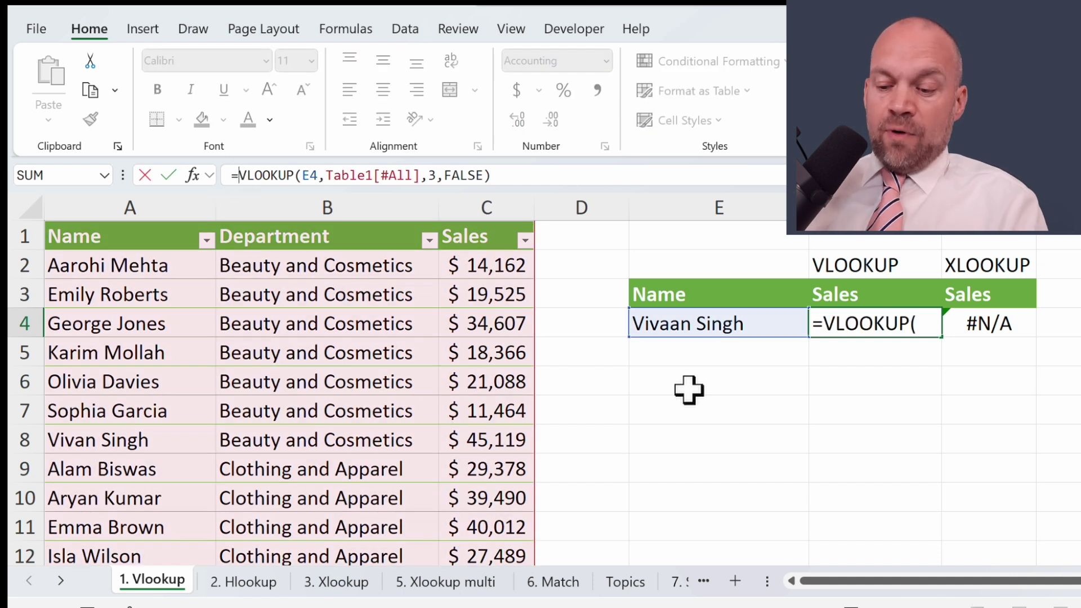
Step: Wrap F4's VLOOKUP as IFERROR(VLOOKUP(...),"not assigend"), accepting Excel's suggested correction
text(ifer)
key(Tab)
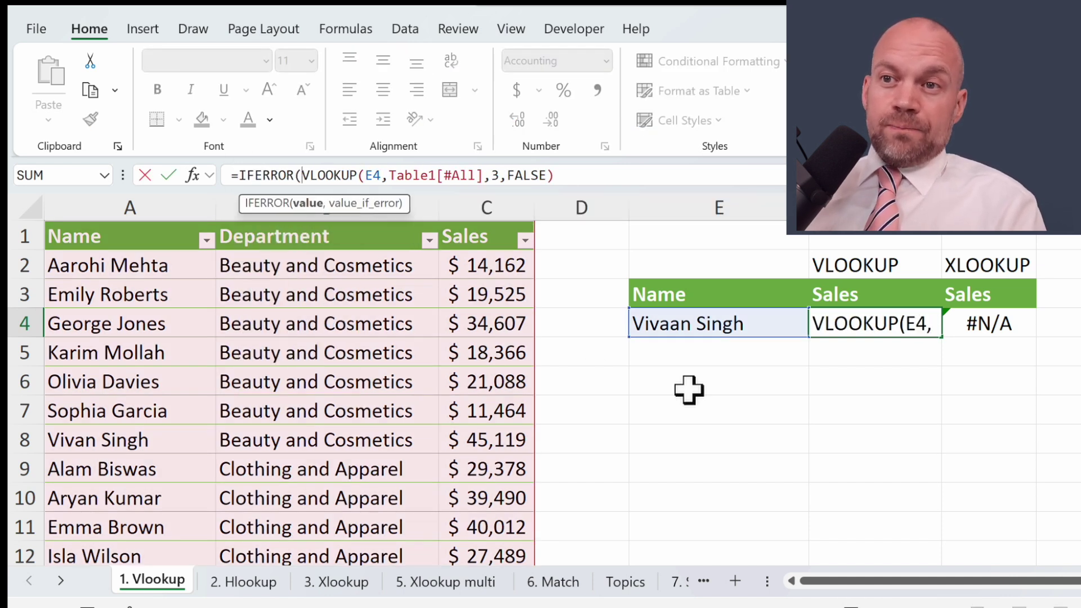
click(728, 179)
text(,"no)
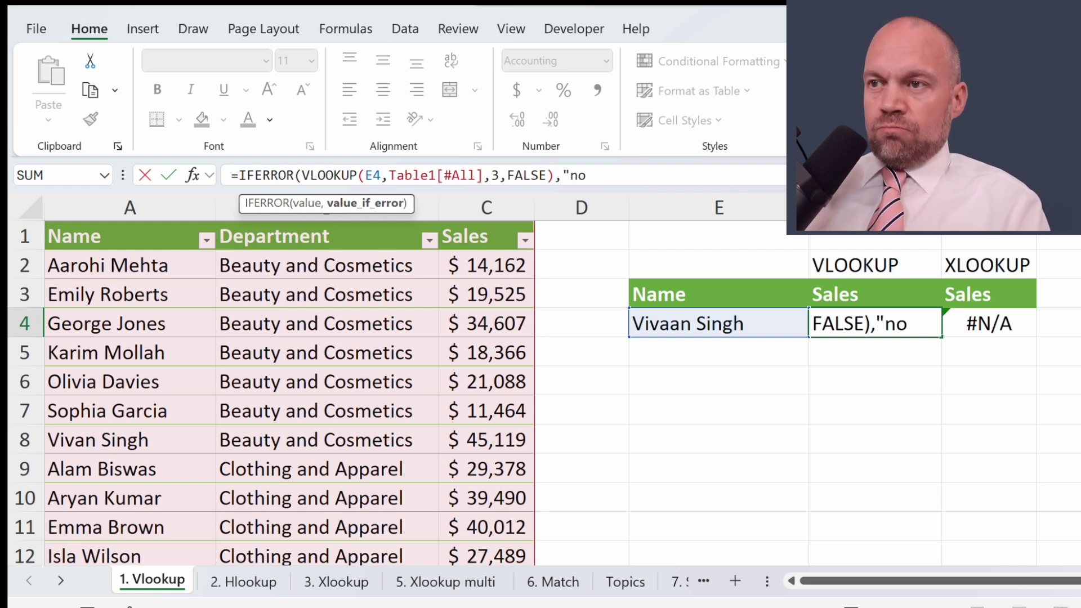
text(t assigend")
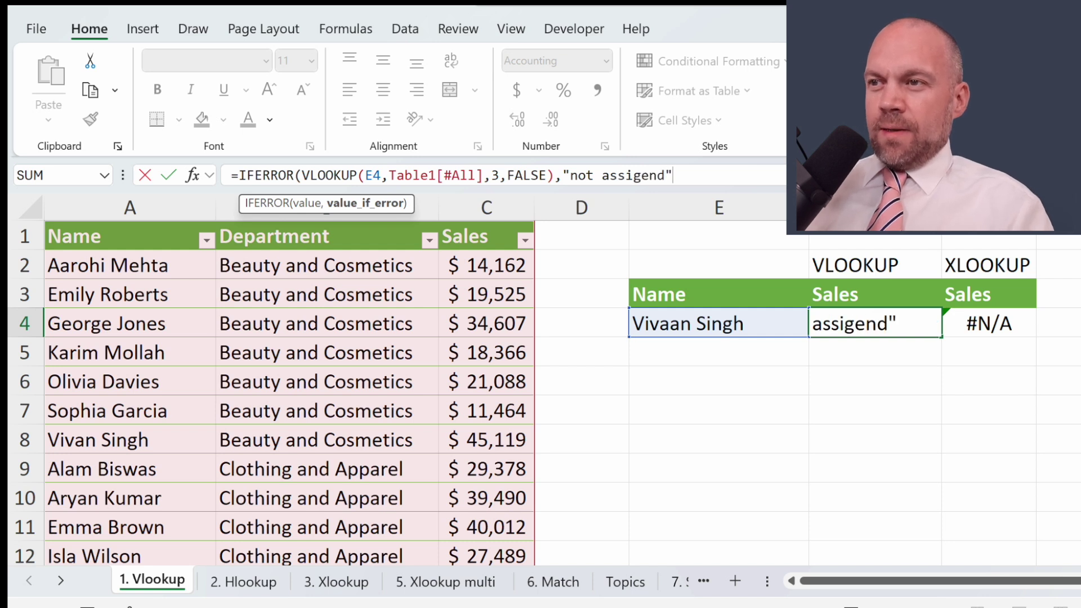
key(Return)
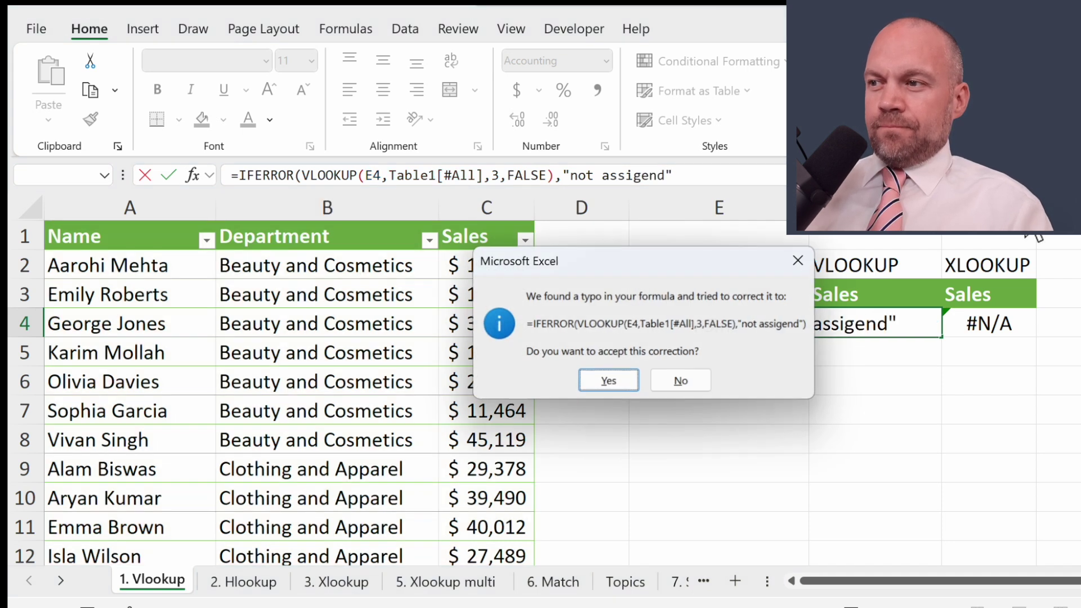
key(Return)
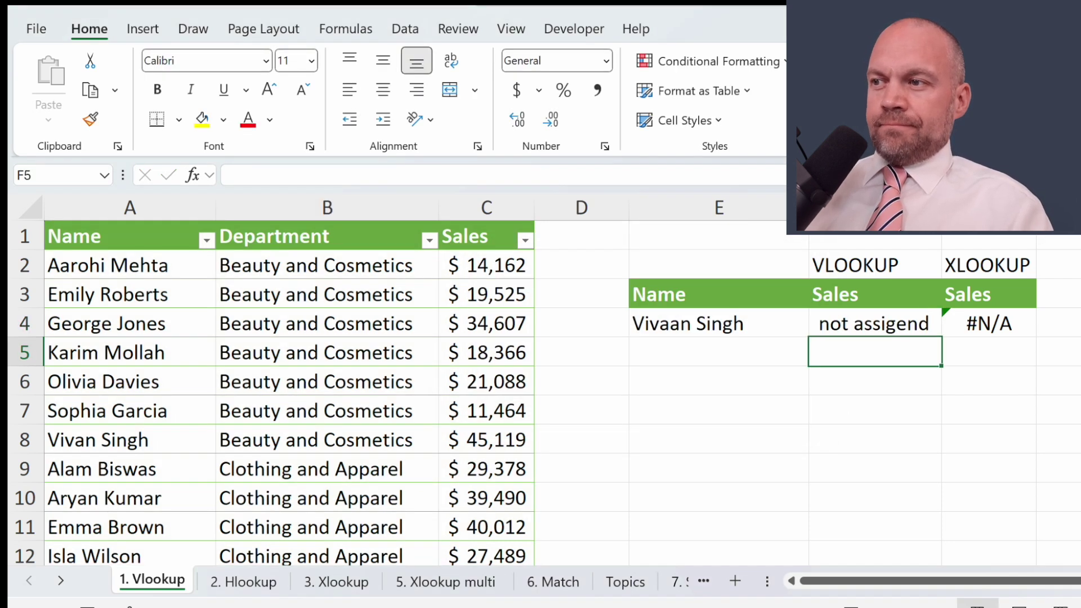
click(875, 324)
key(Right)
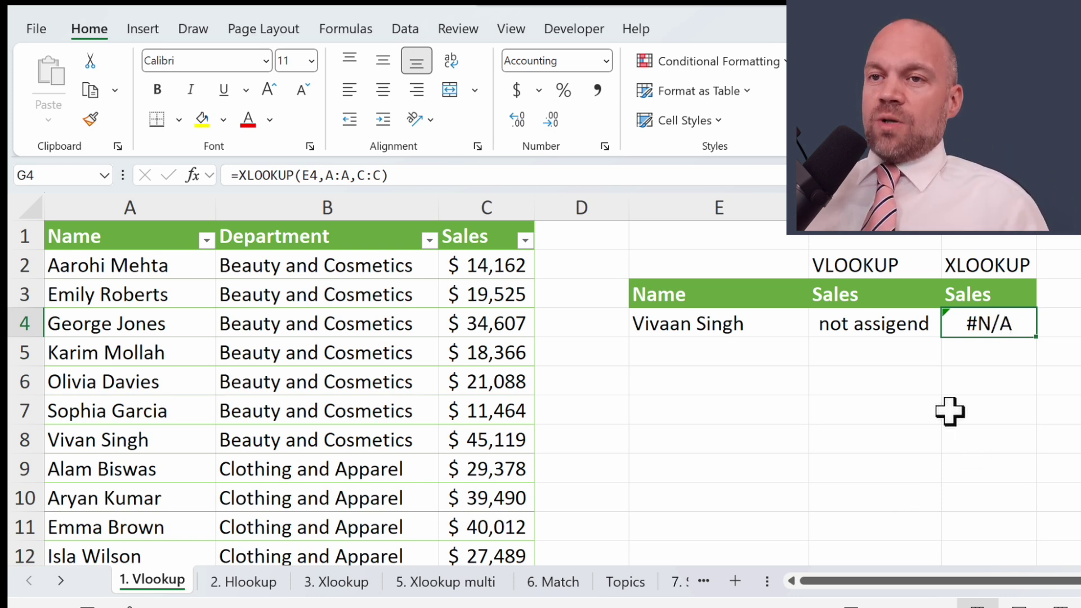
Step: Set G4's XLOOKUP if_not_found argument to "not assigend" and autofit column G
click(205, 178)
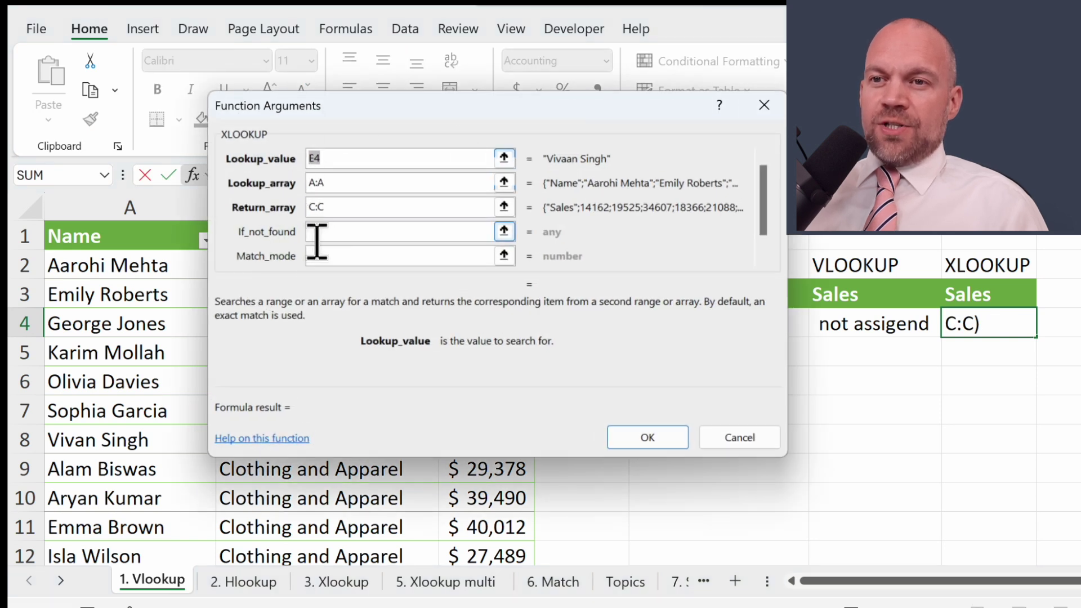
click(376, 232)
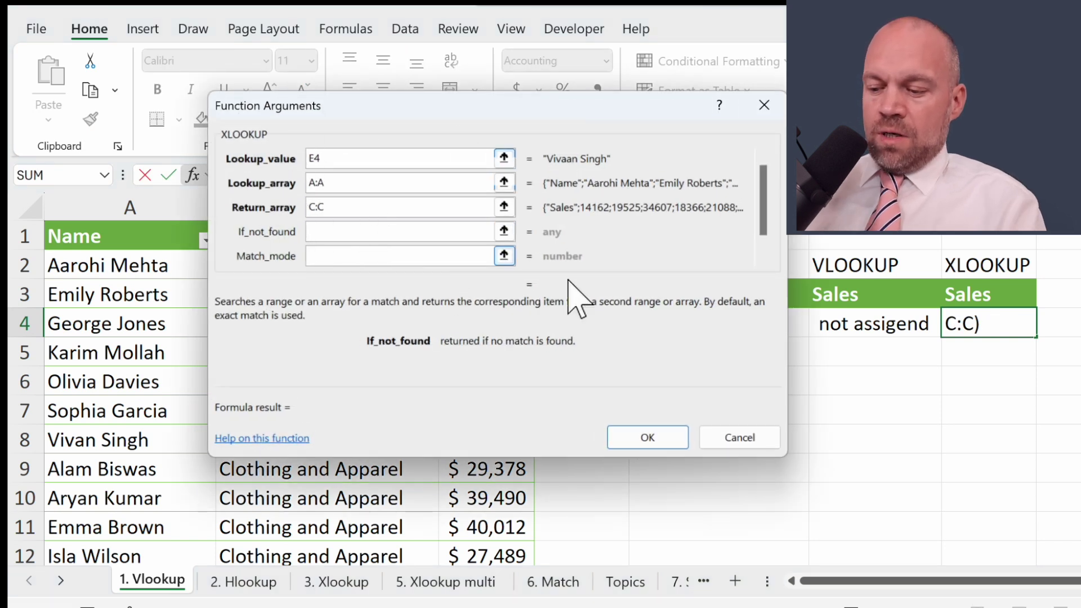
text(not assigend)
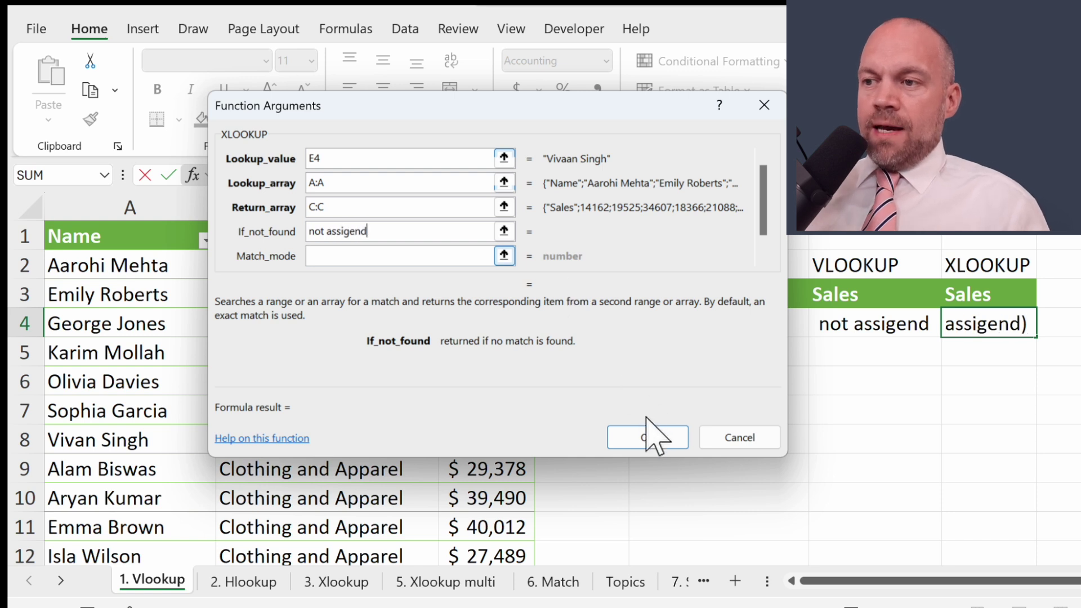
click(647, 438)
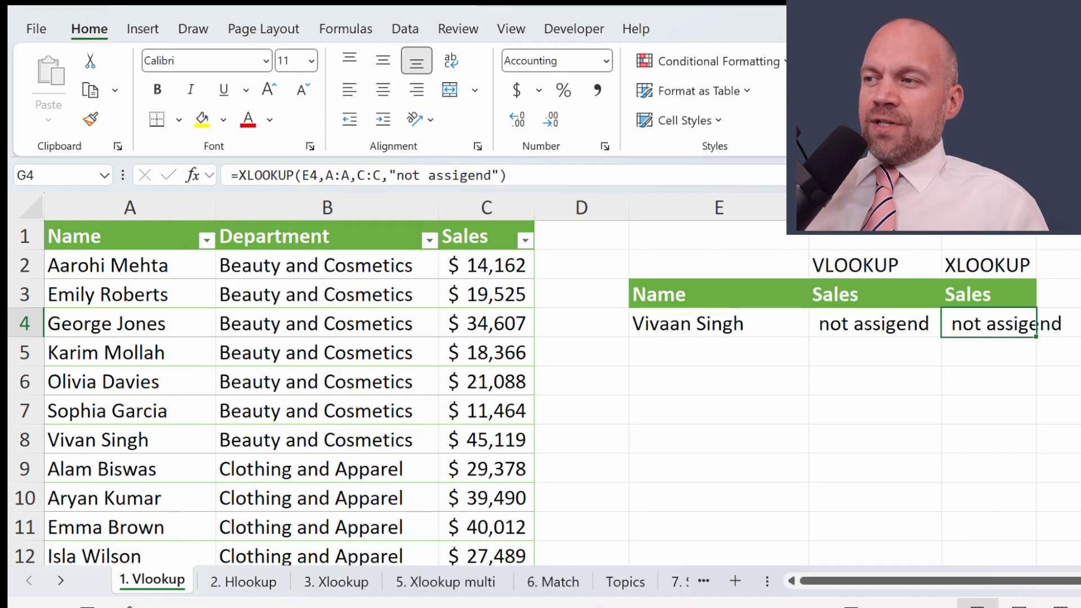
double_click(1036, 207)
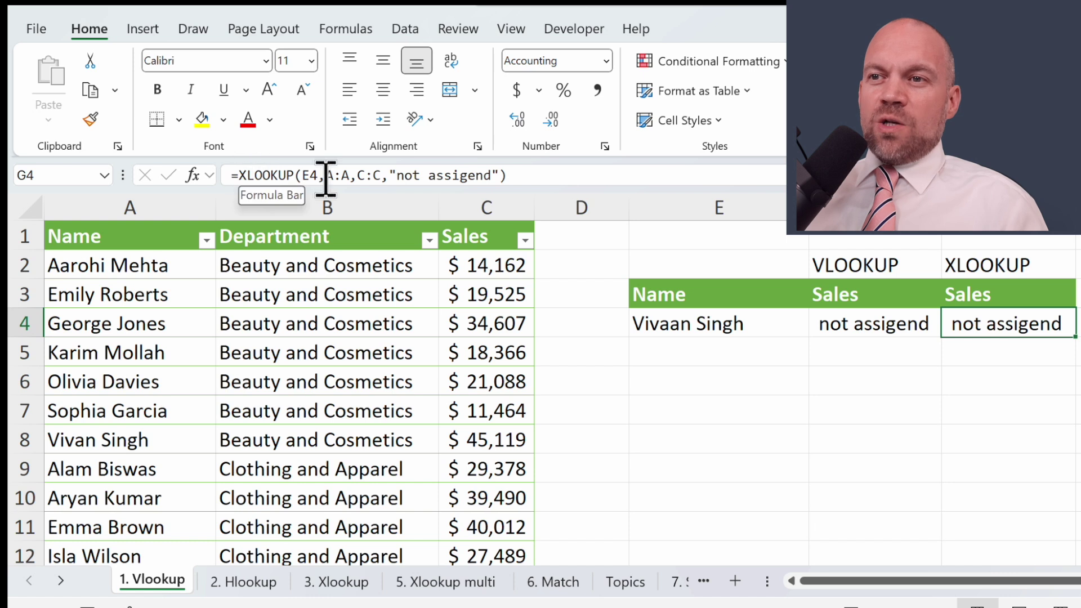
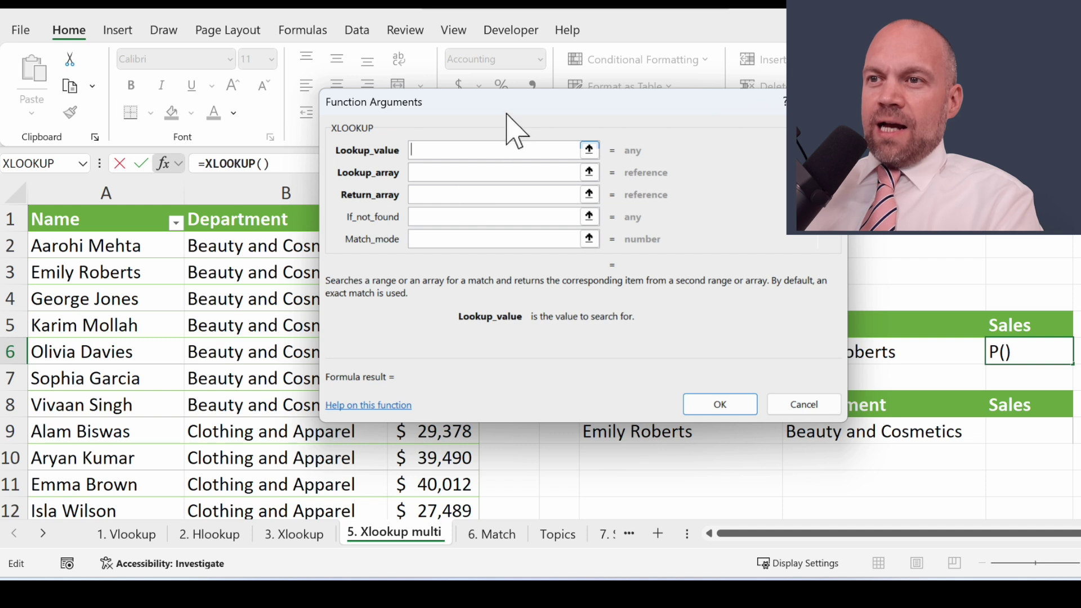
Step: Set the XLOOKUP lookup value to F6&G6, joining department and name
drag(482, 110, 247, 28)
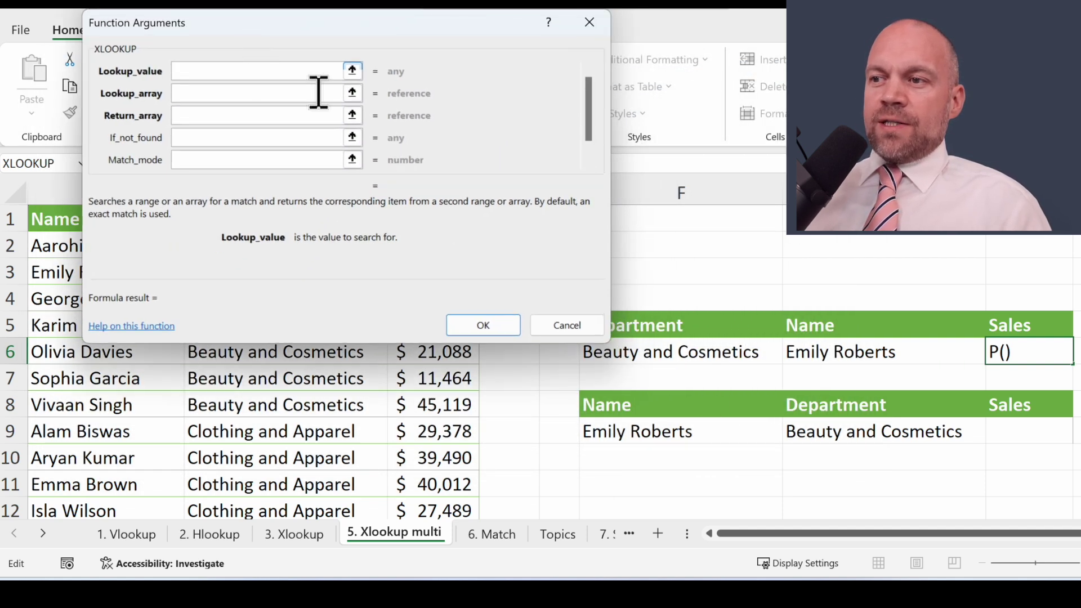
click(692, 352)
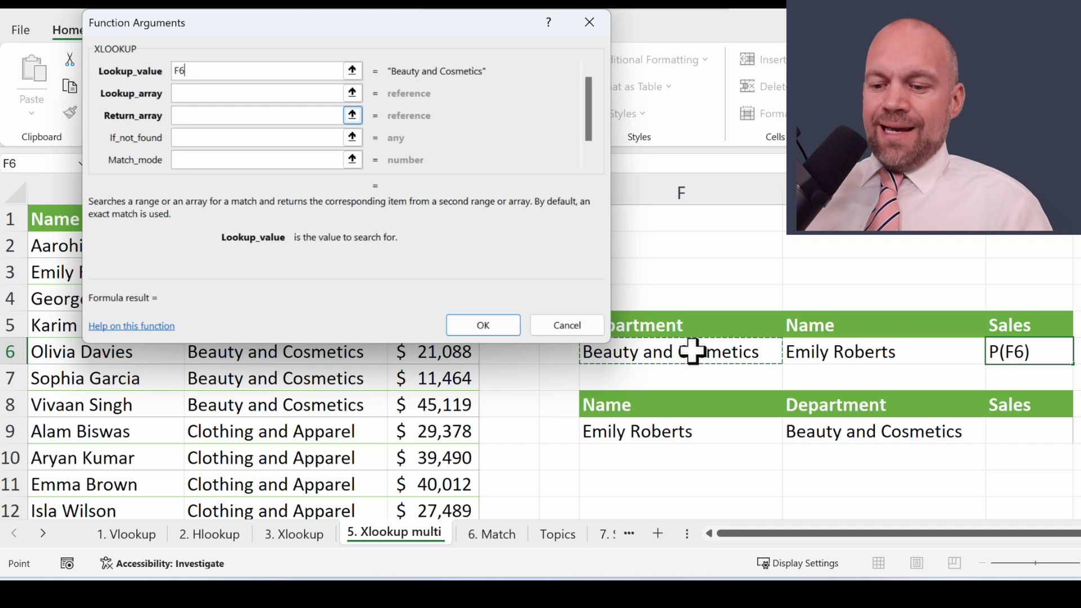
text(&)
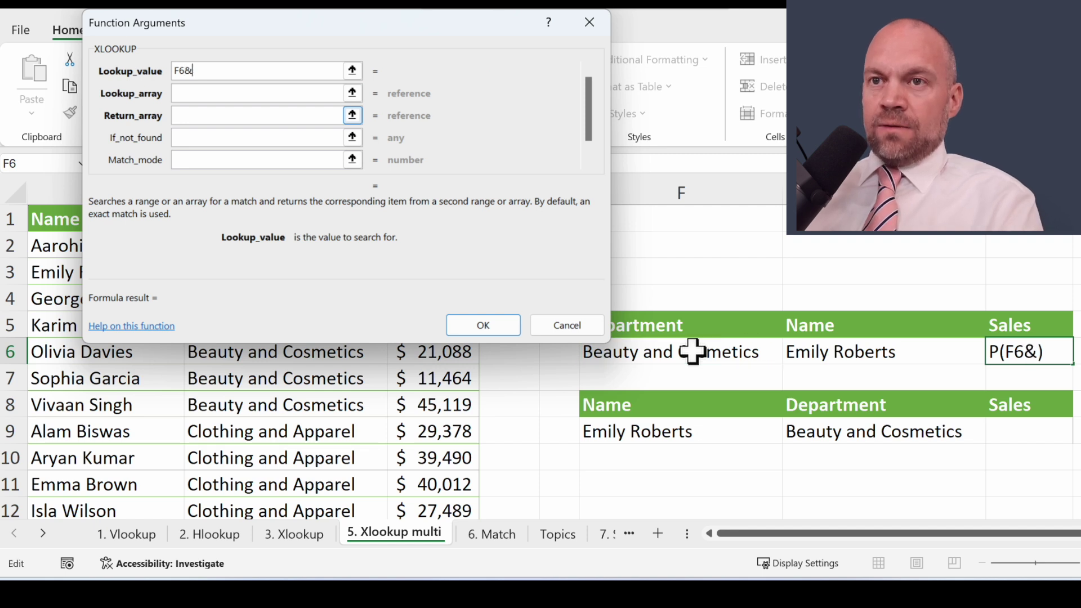
click(843, 351)
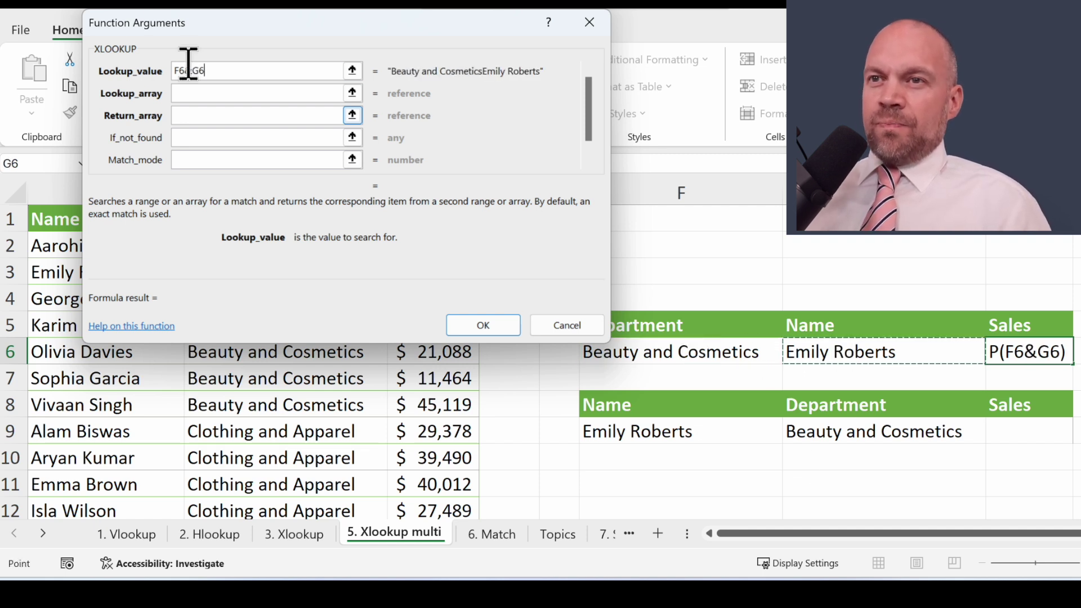
Step: Set the lookup array to the combined columns B:B&A:A
drag(251, 29, 618, 43)
click(720, 107)
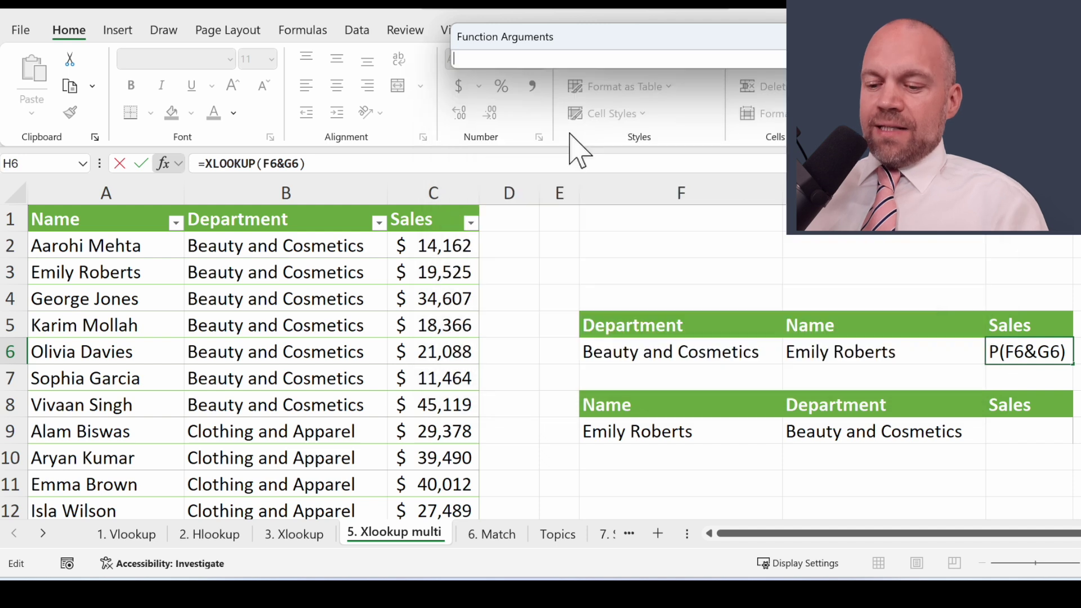
click(317, 181)
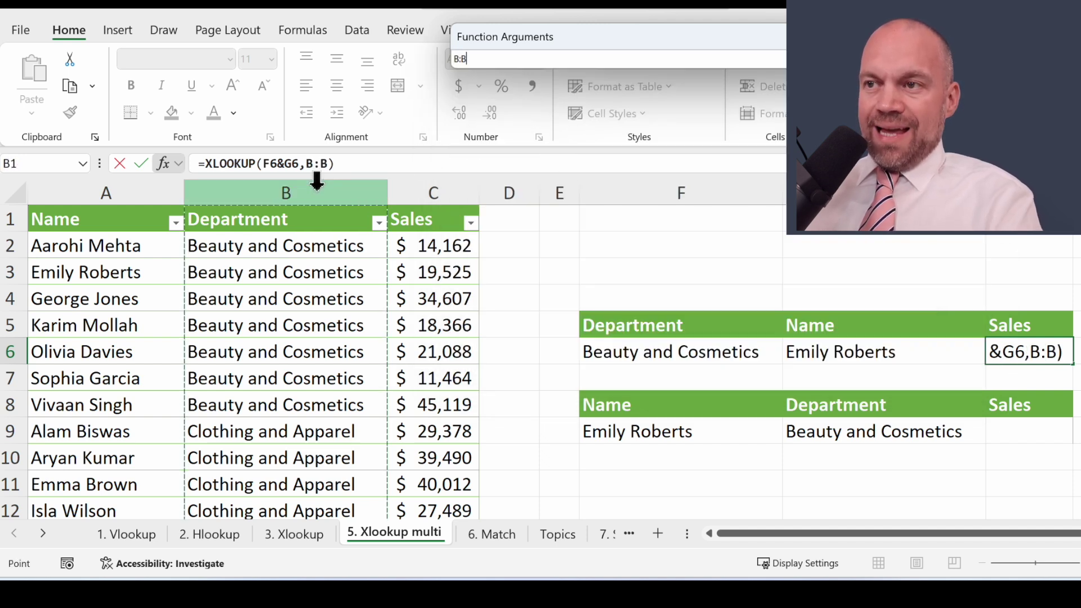
text(&)
click(157, 186)
key(Return)
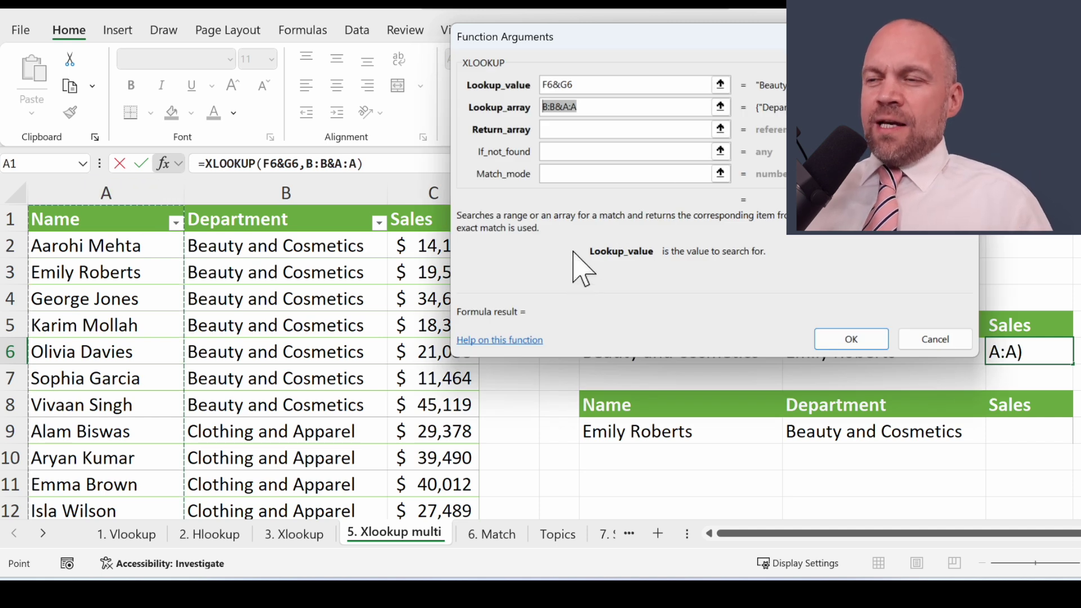
drag(600, 36, 206, 1)
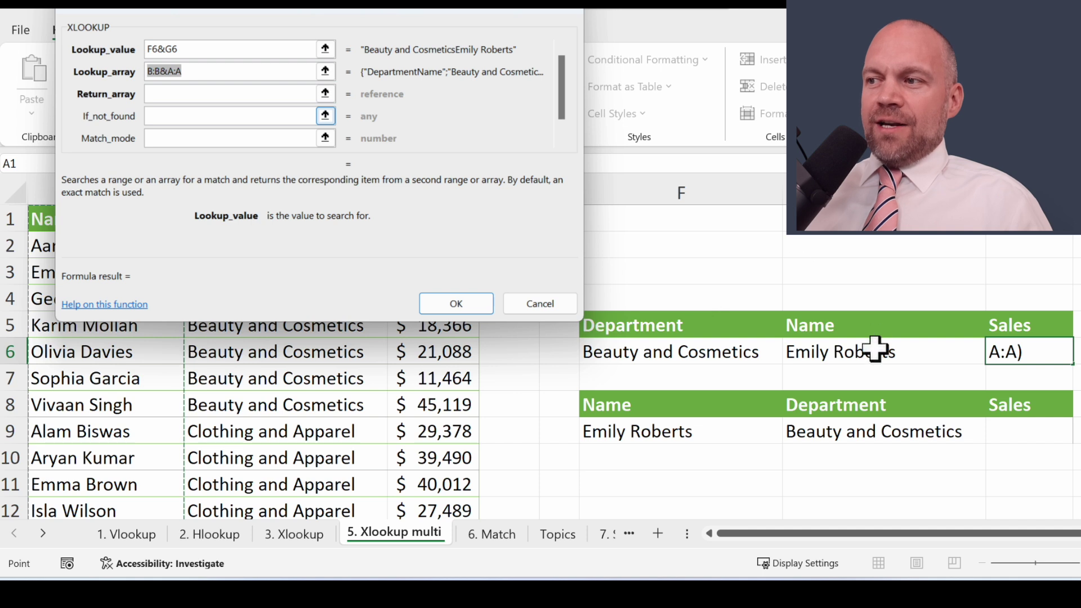
drag(276, 28, 640, 14)
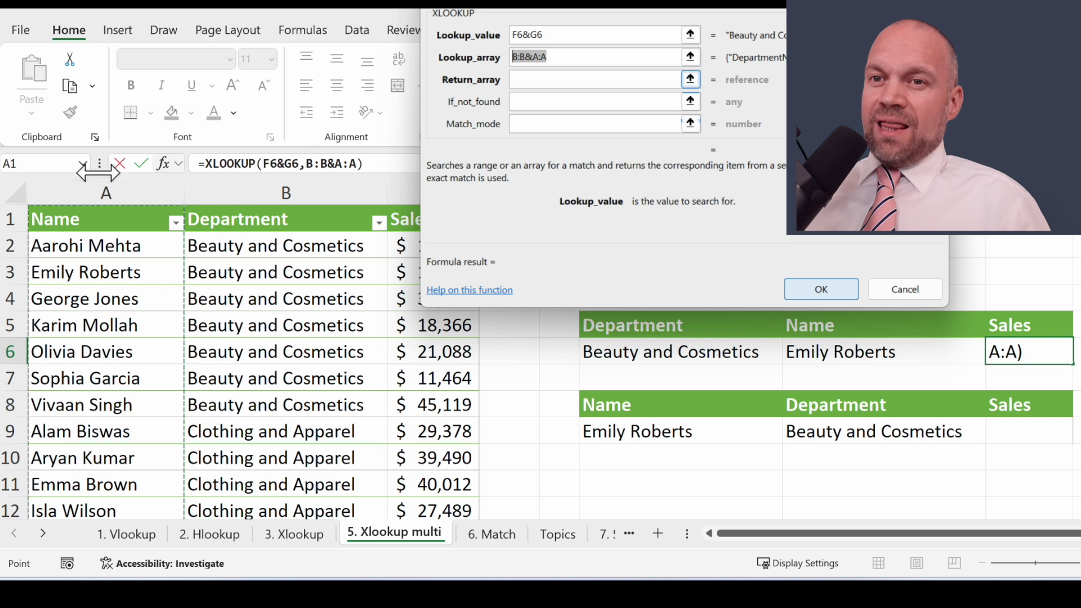
Step: Set the return array to C:C, confirm the formula, and check the matching row 3 data
click(691, 79)
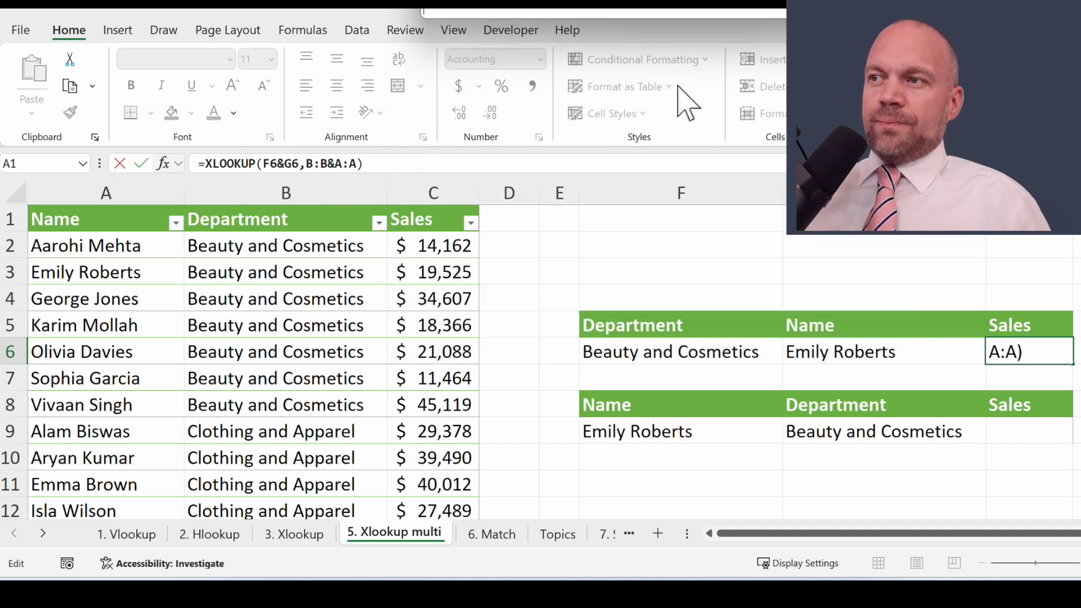
click(437, 189)
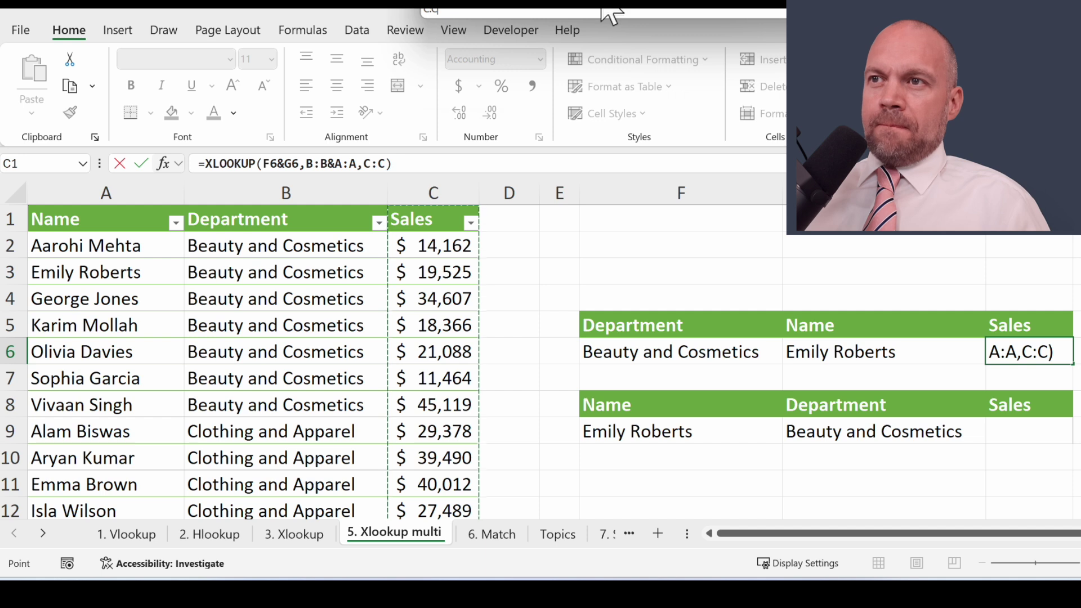
drag(598, 29, 597, 55)
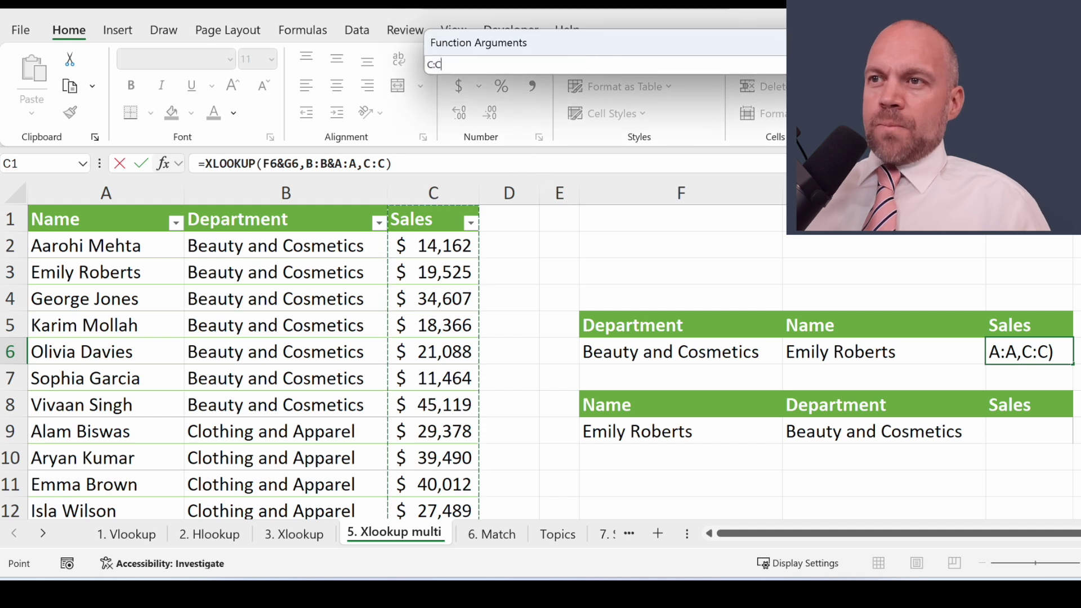
key(Return)
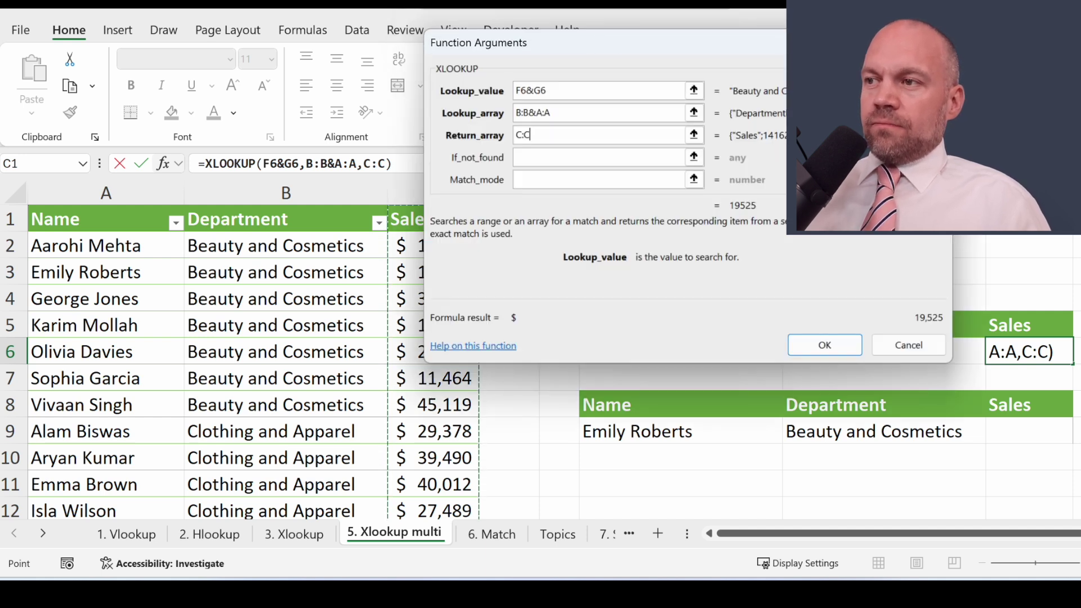
click(817, 343)
click(132, 279)
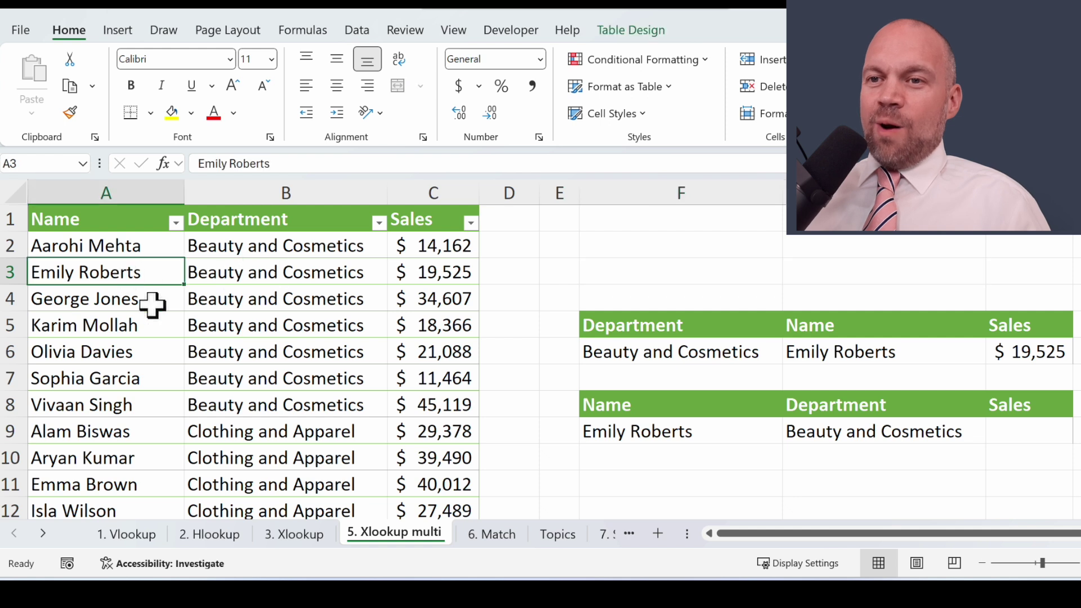
click(270, 262)
Step: Check row 3's Sales figure, then insert an XLOOKUP function into H9
key(Right)
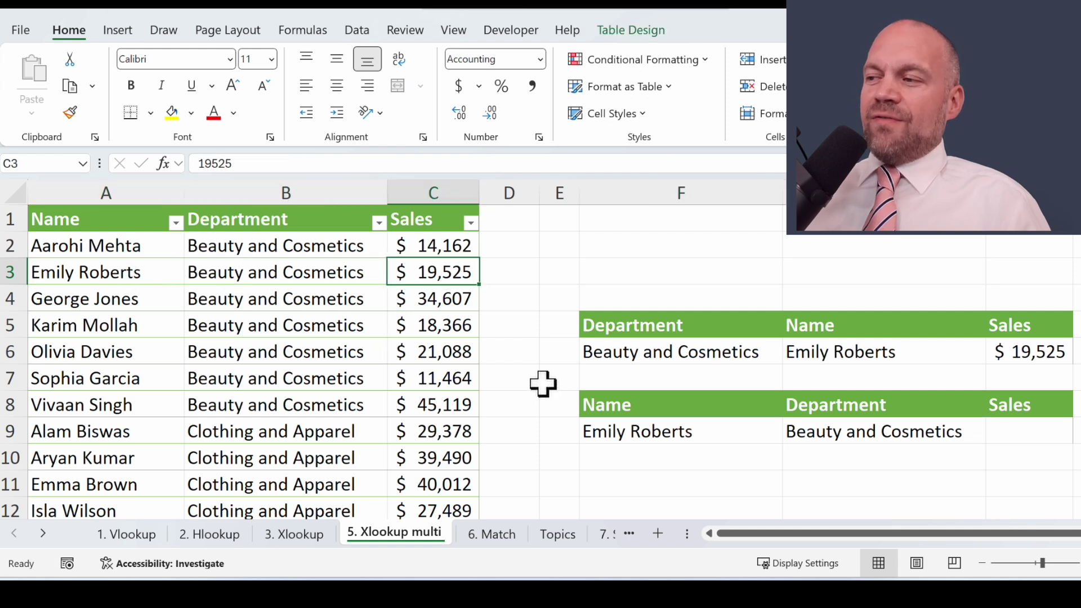
click(1030, 352)
click(960, 405)
click(1057, 440)
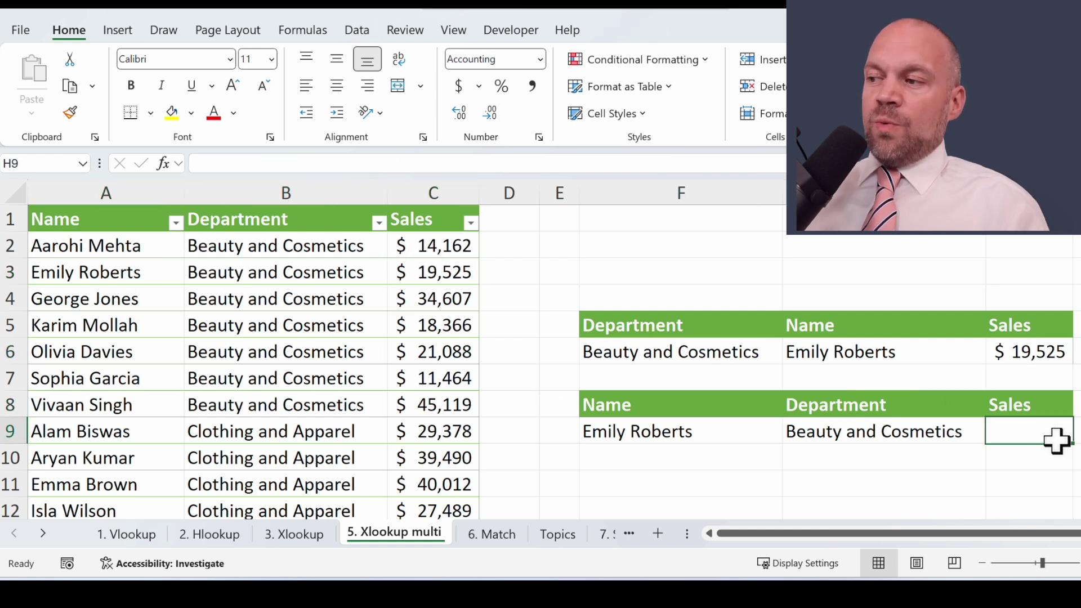
click(169, 164)
double_click(765, 261)
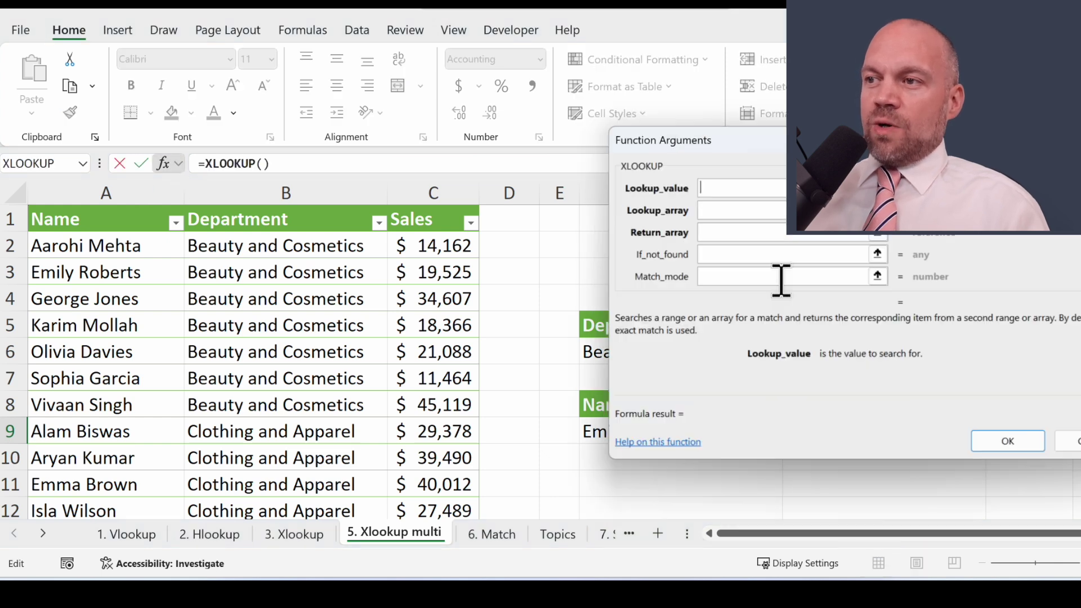
Step: Set the lookup value to F9&G9 and the lookup array to A:A&B:B
drag(833, 139, 684, 8)
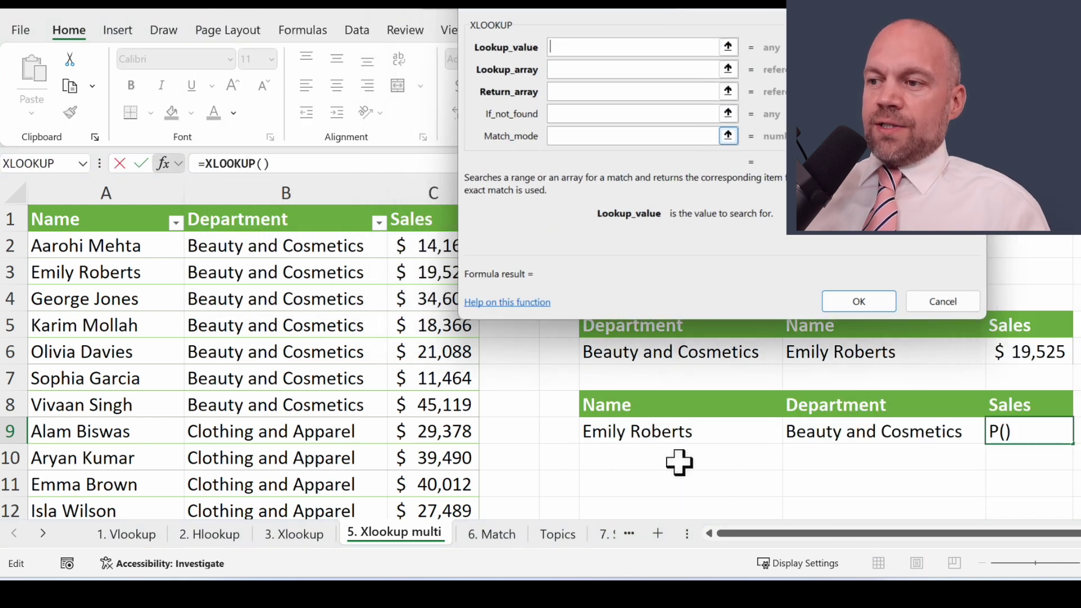
click(674, 443)
text(&)
click(801, 445)
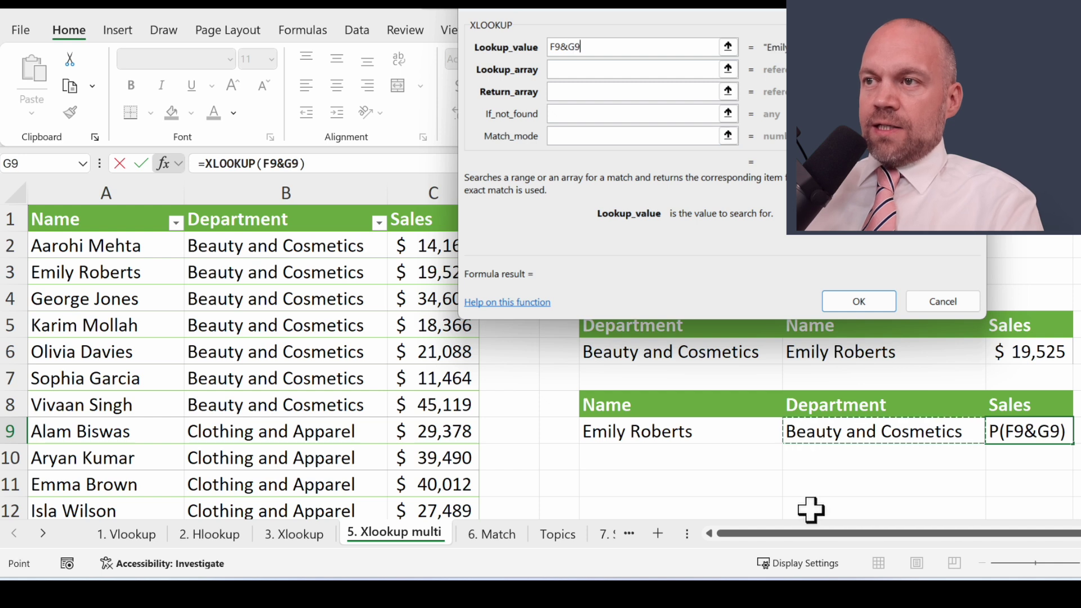
click(627, 70)
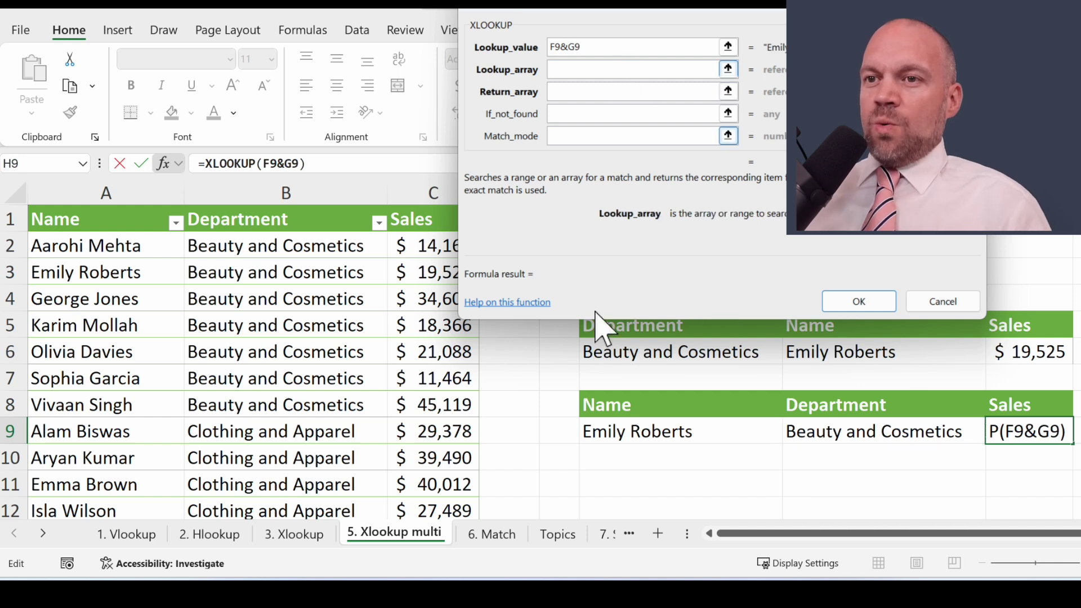
click(109, 193)
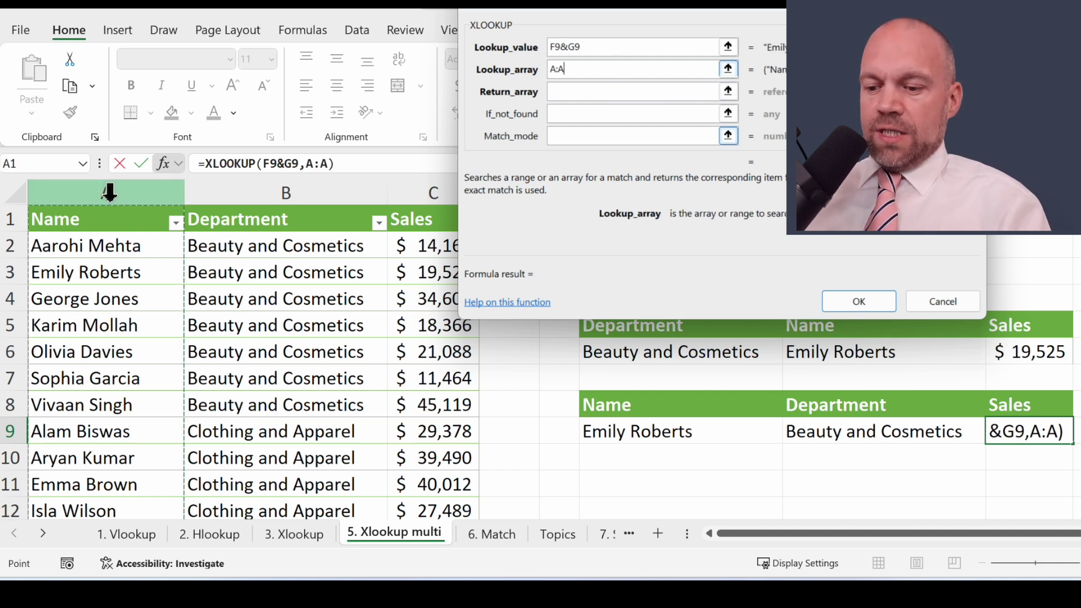
text(&B:B)
click(286, 192)
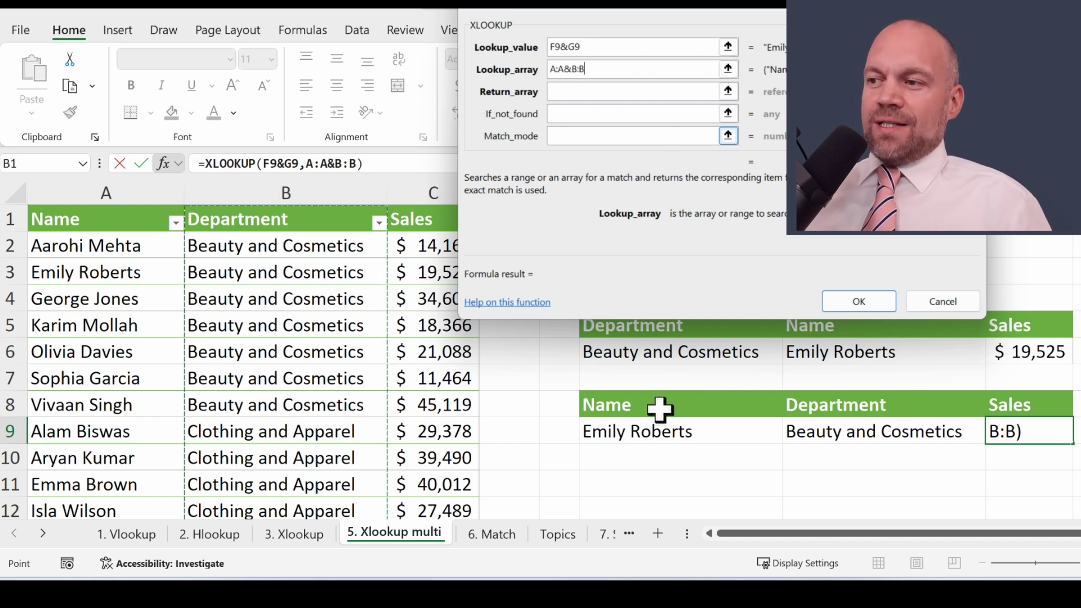
Step: Set the return array to C:C, confirm, and select the range F2:H11
click(678, 91)
click(444, 195)
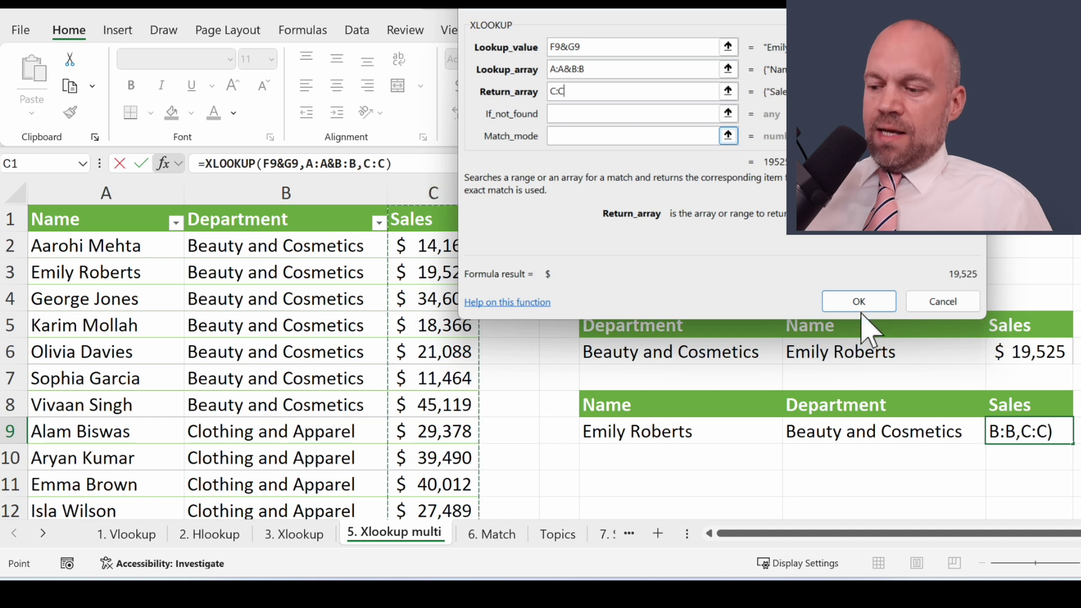
click(853, 299)
drag(681, 245, 1038, 475)
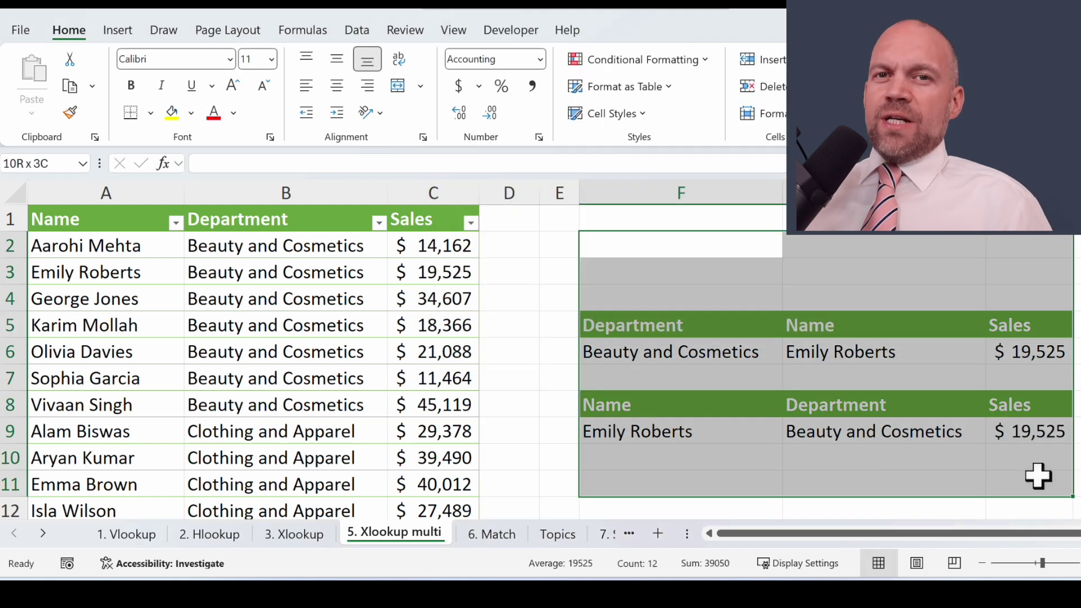
Step: Insert a blank XLOOKUP into D8 and scroll its arguments down to Search_mode
click(510, 404)
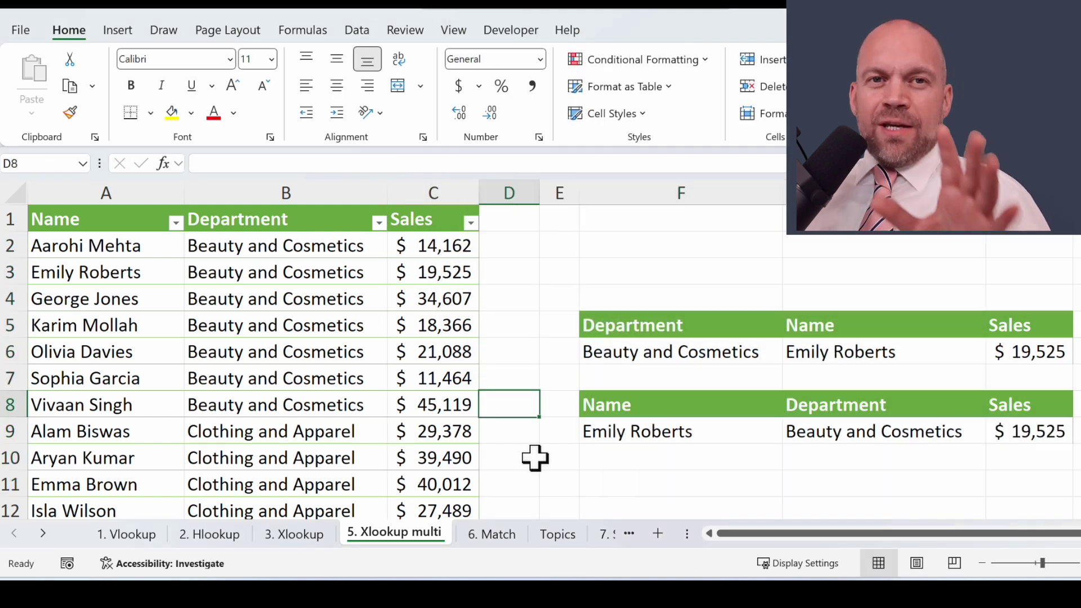
click(179, 165)
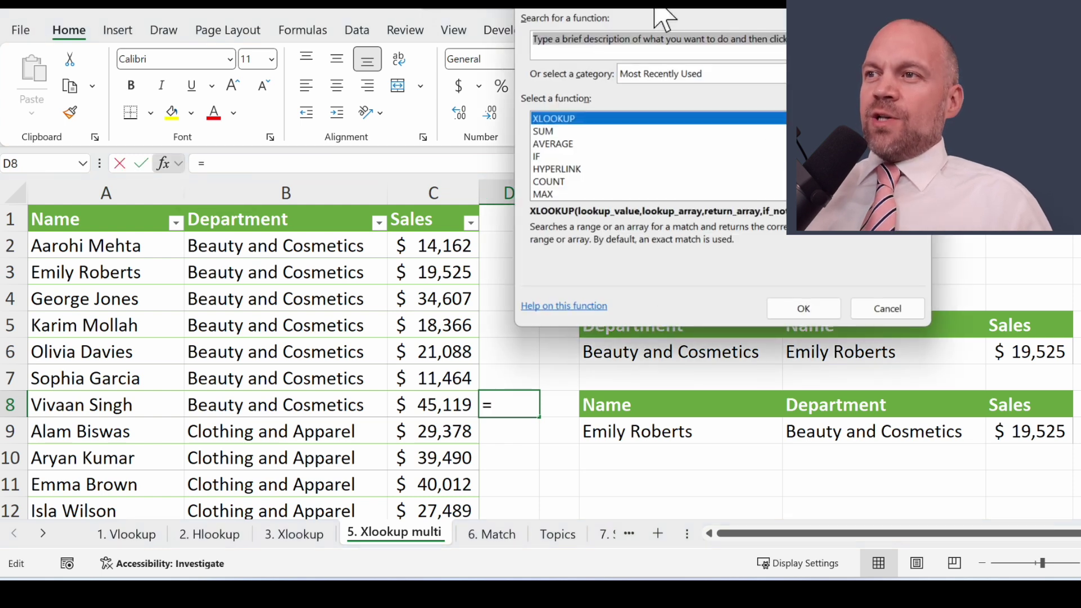
drag(655, 14, 645, 98)
double_click(590, 221)
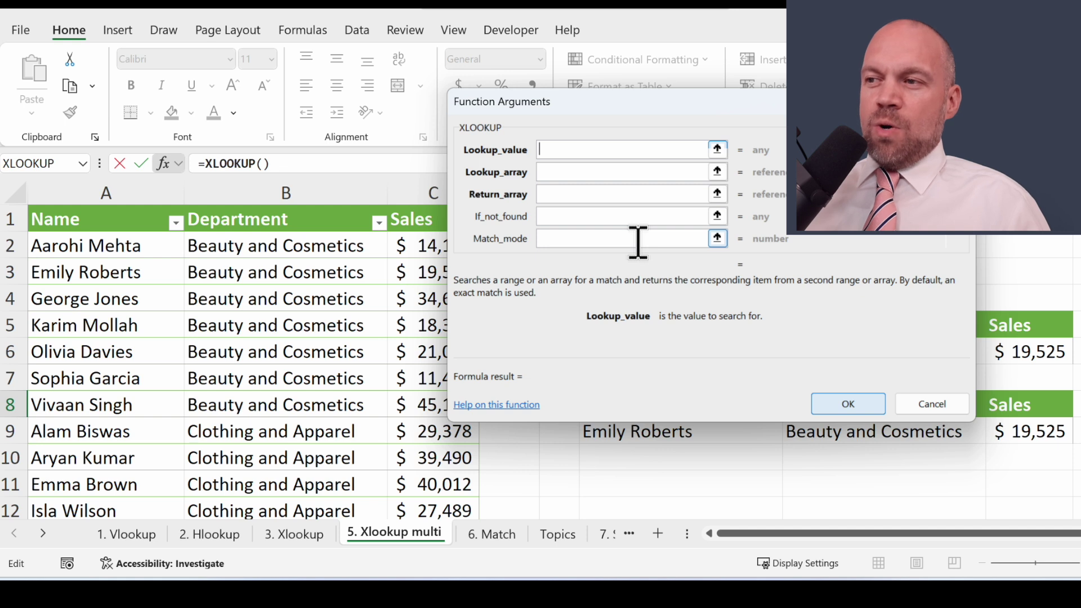
scroll(638, 242, down, 2)
scroll(844, 246, up, 2)
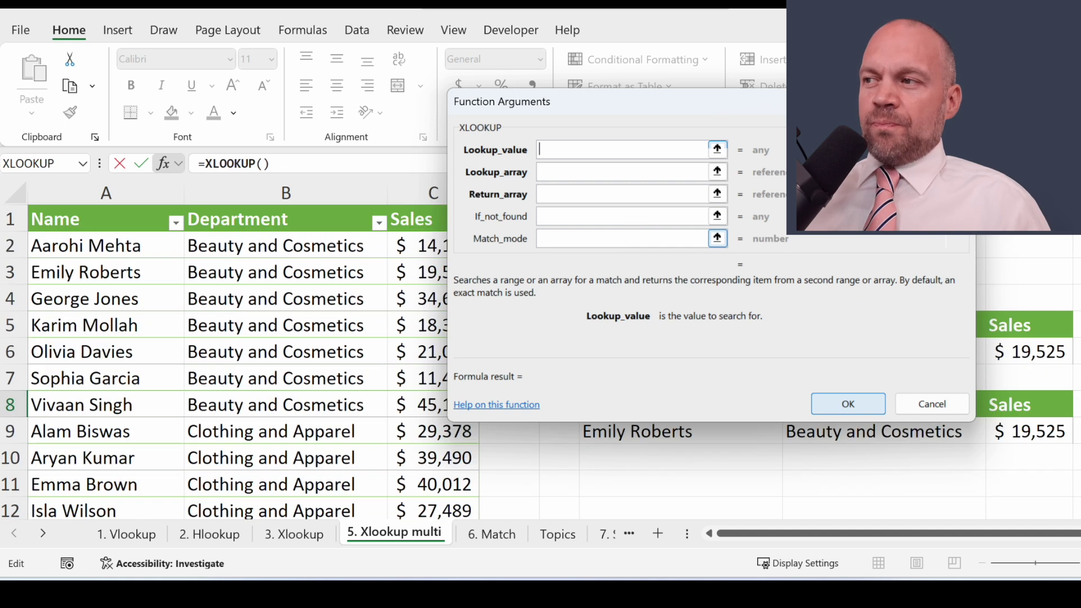
scroll(952, 245, down, 1)
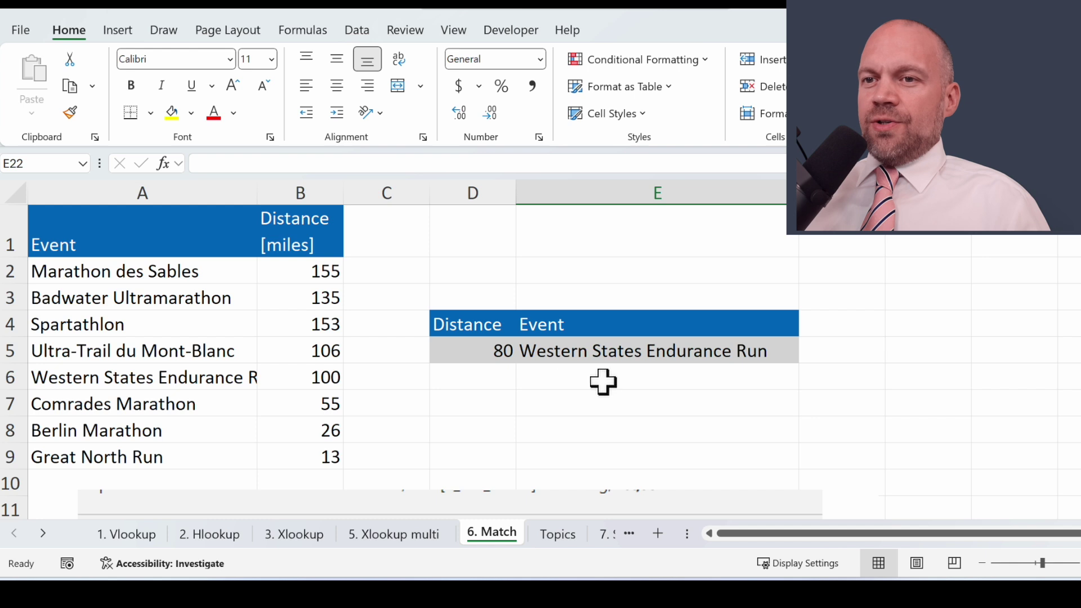
Step: Review the event names and distances, then select E5 beside the 80-mile distance for a new formula
click(564, 388)
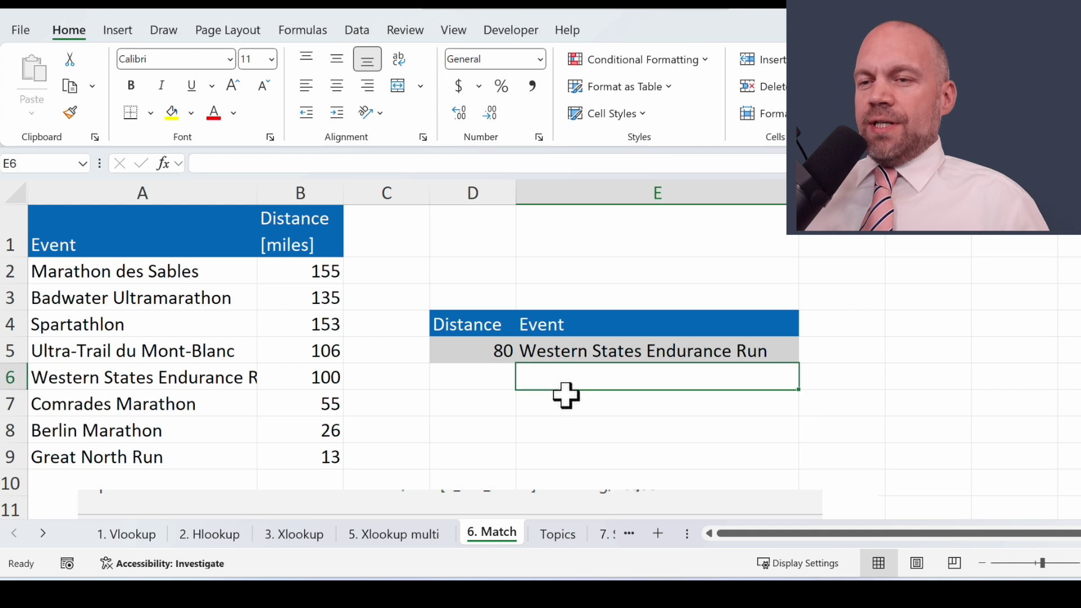
key(Up)
key(Left)
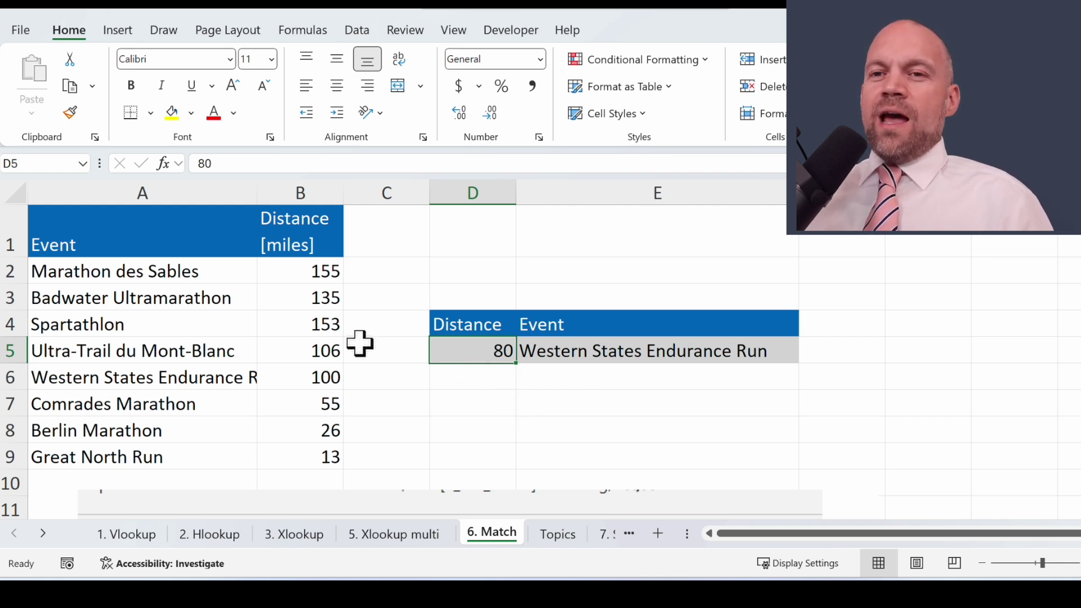
click(164, 271)
drag(224, 268, 332, 459)
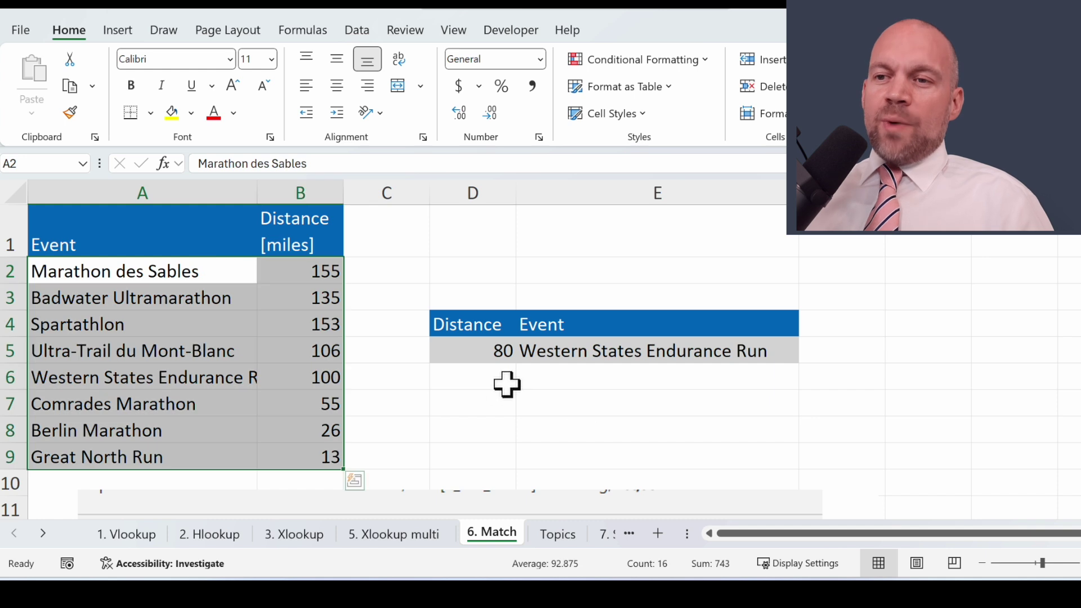
drag(326, 268, 329, 457)
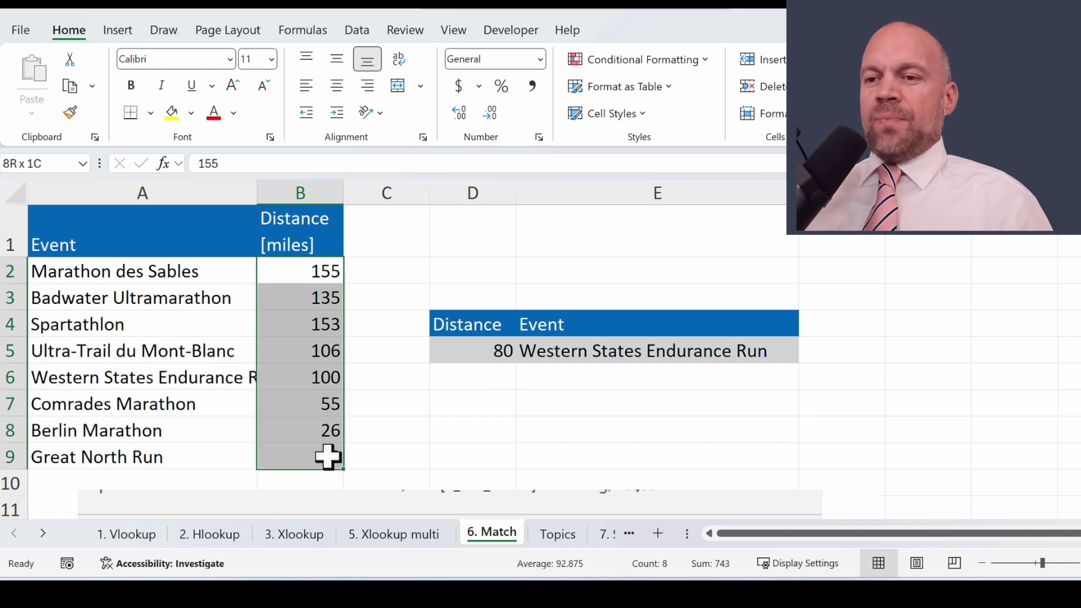
click(467, 430)
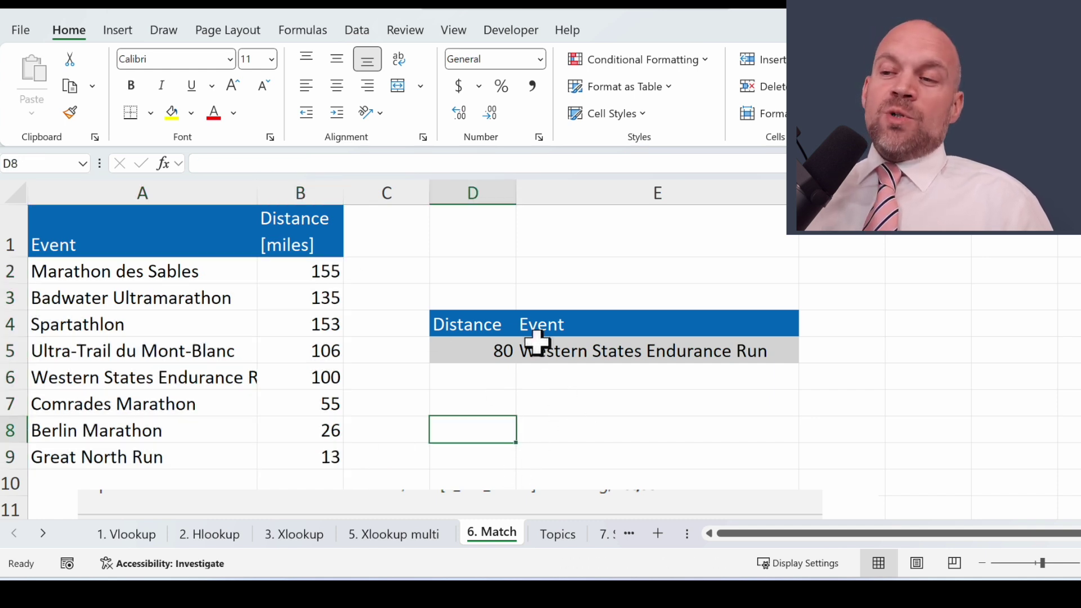
click(483, 345)
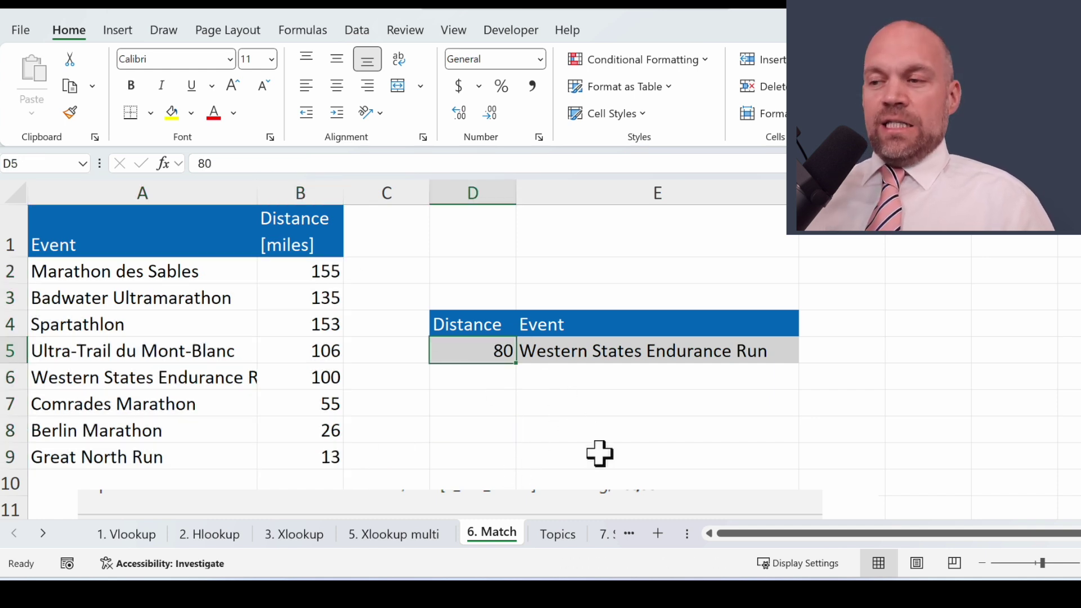
click(580, 350)
click(162, 164)
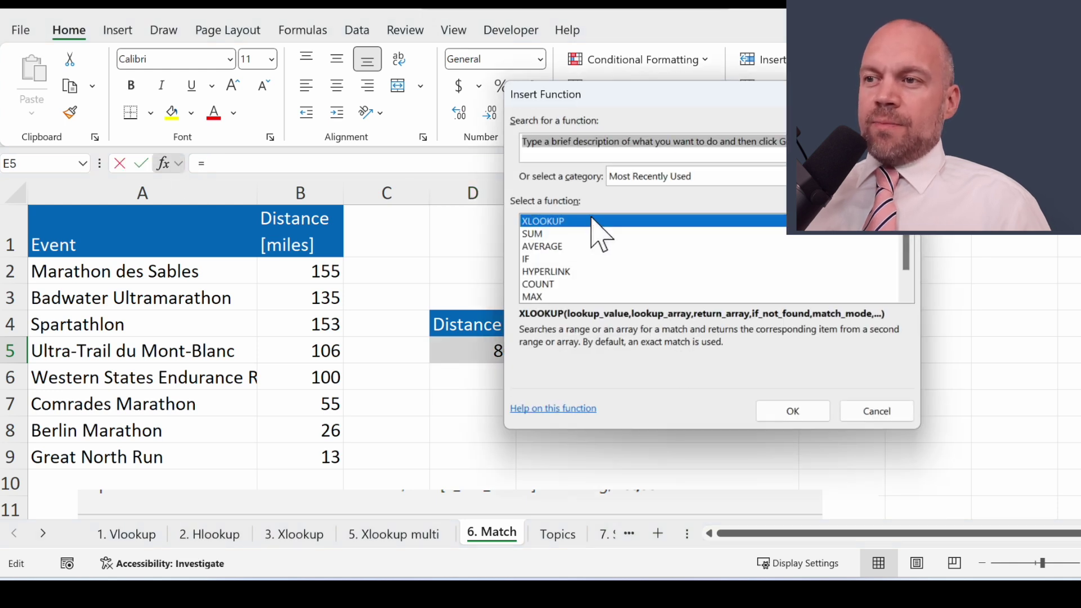
Step: Insert XLOOKUP in E5 with lookup value D5, lookup array B:B and return array A:A
double_click(590, 220)
drag(575, 107, 736, 37)
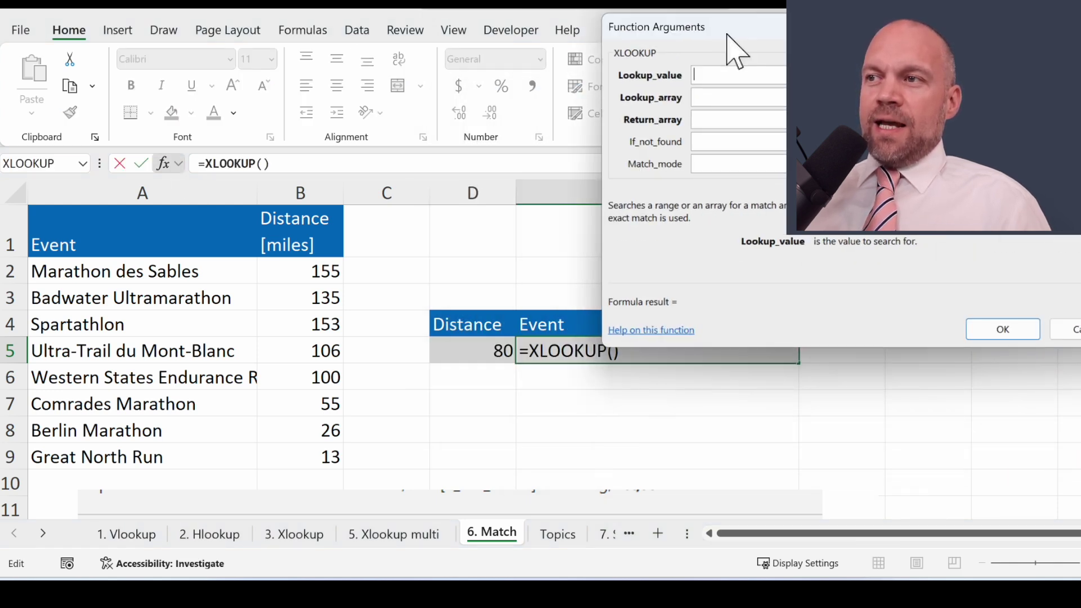
click(475, 352)
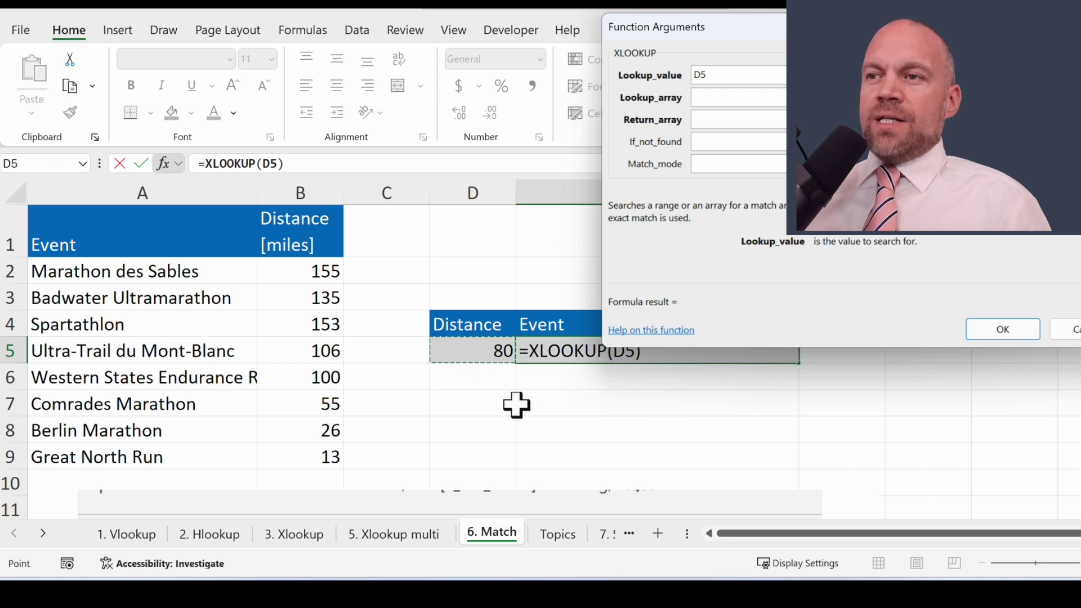
click(727, 98)
click(313, 187)
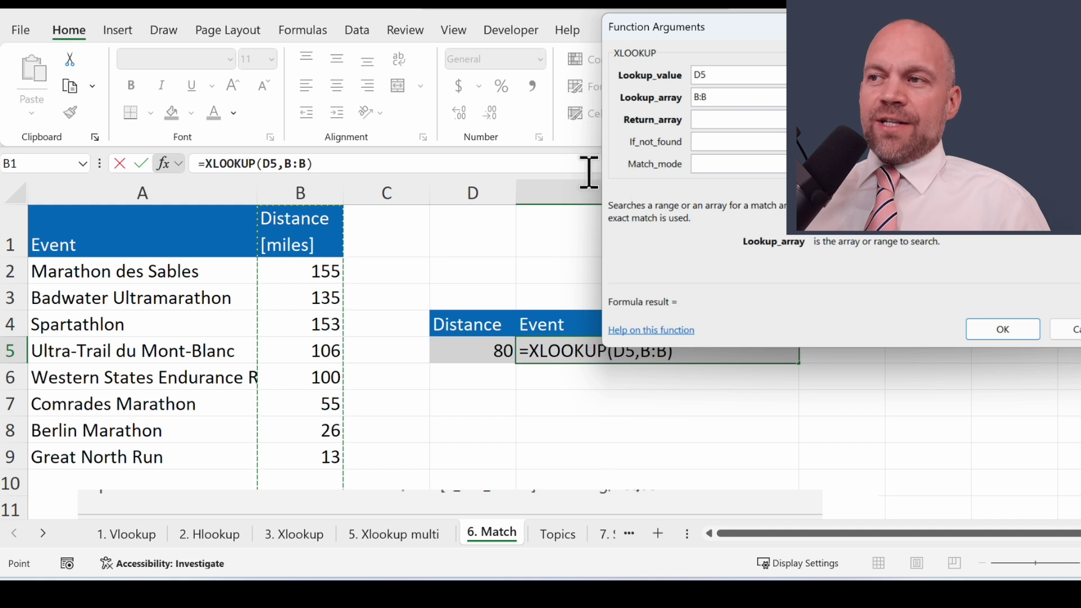
click(727, 118)
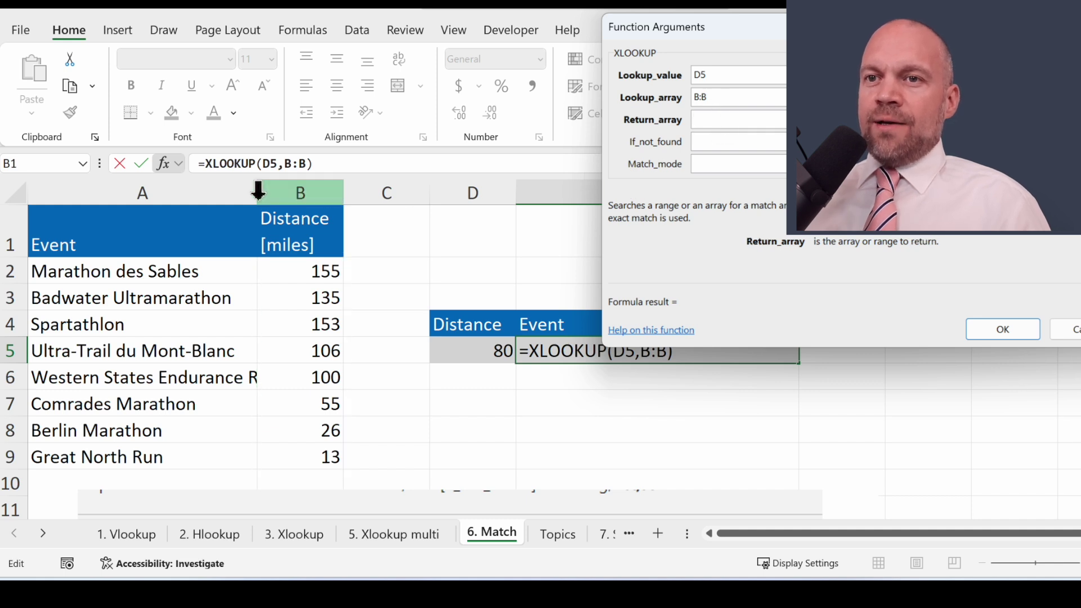
click(200, 194)
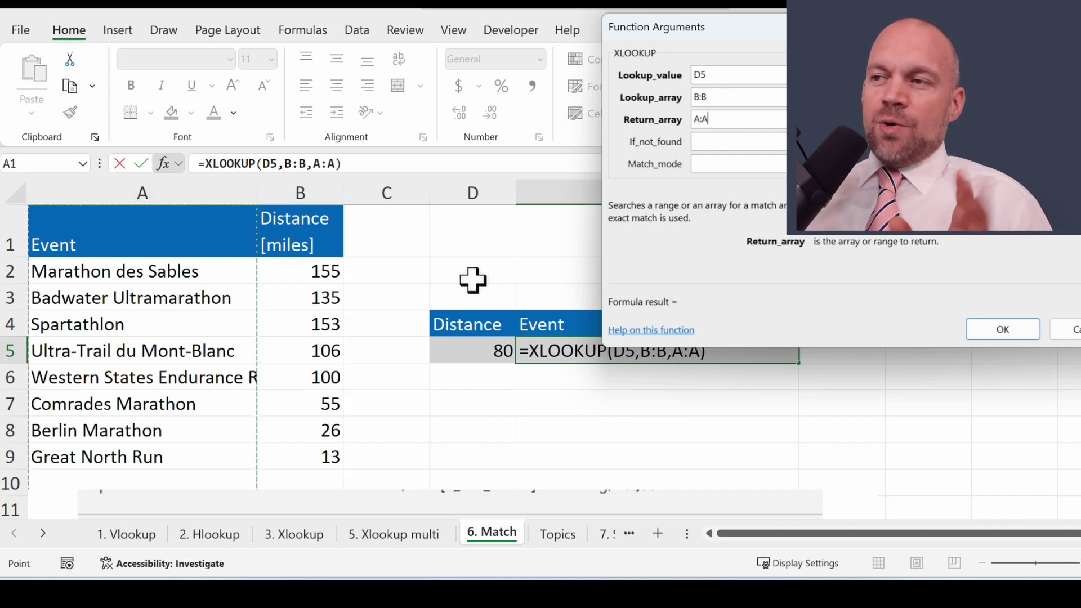
Step: Set match mode -1, confirm, and check the Comrades Marathon row with distance 55
click(729, 163)
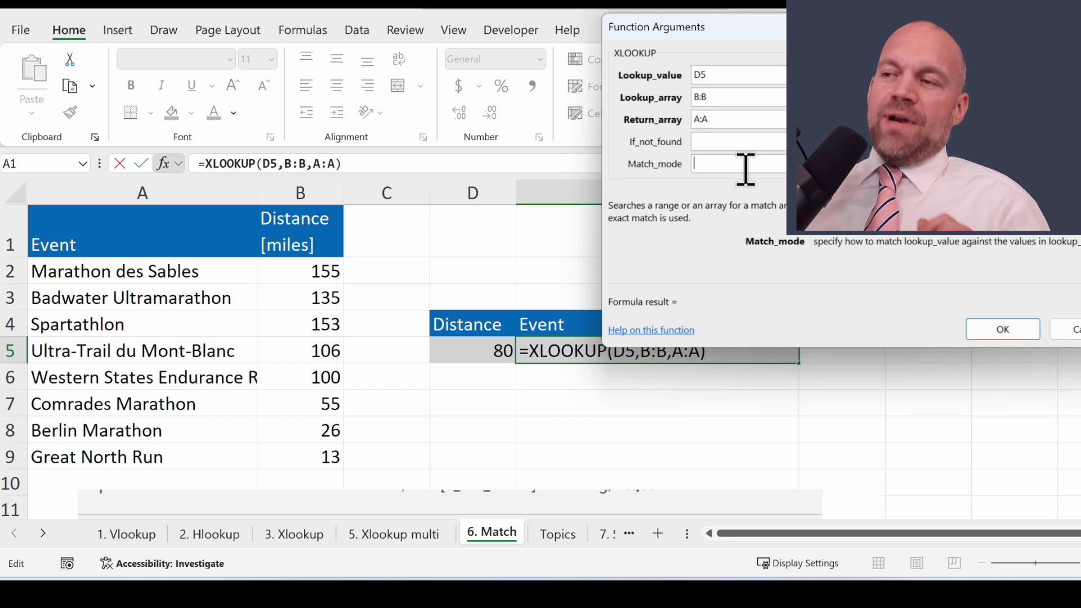
text(-1)
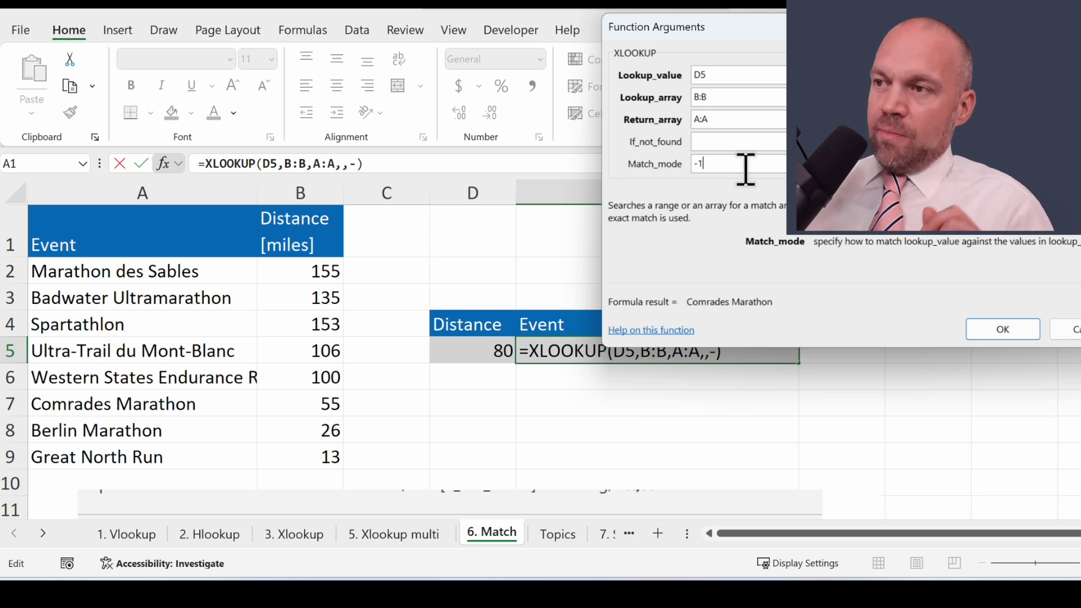
click(1004, 330)
click(322, 397)
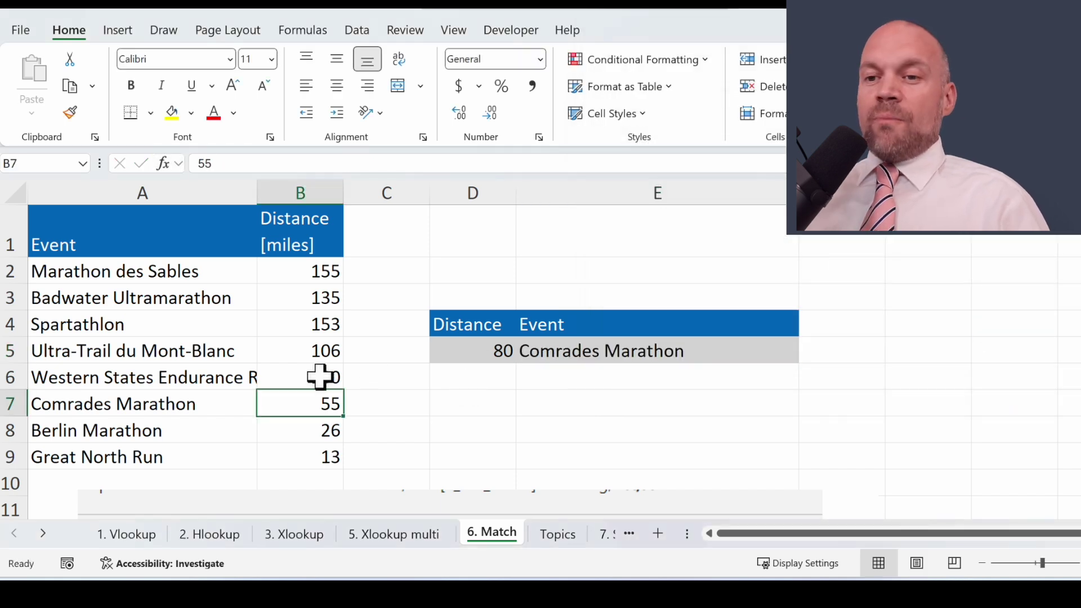
click(208, 403)
click(307, 396)
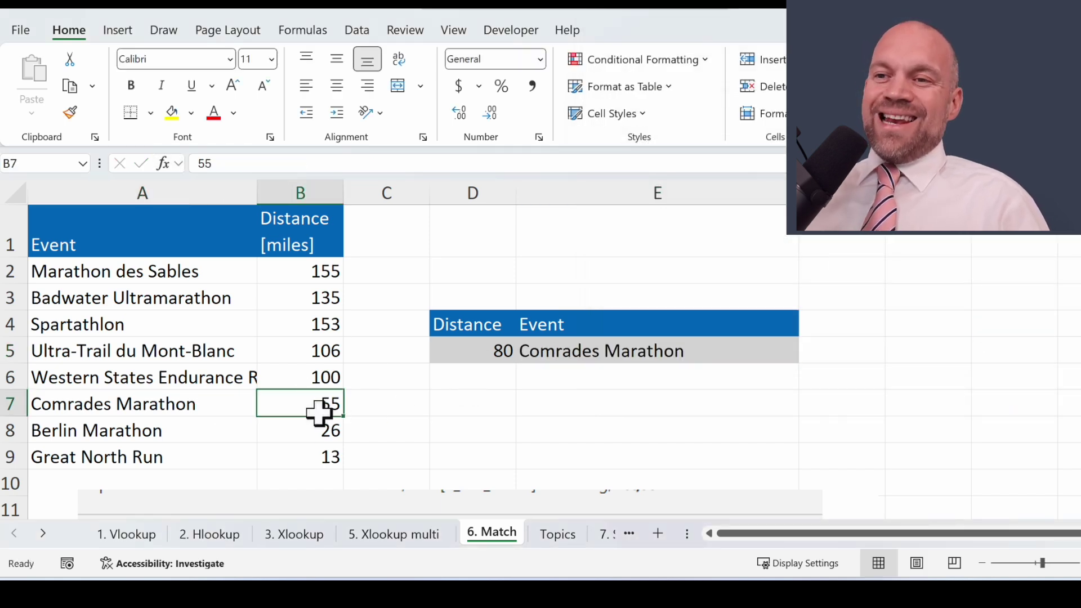
Step: Edit E5's formula in the formula bar, changing match mode from -1 to +1
click(496, 350)
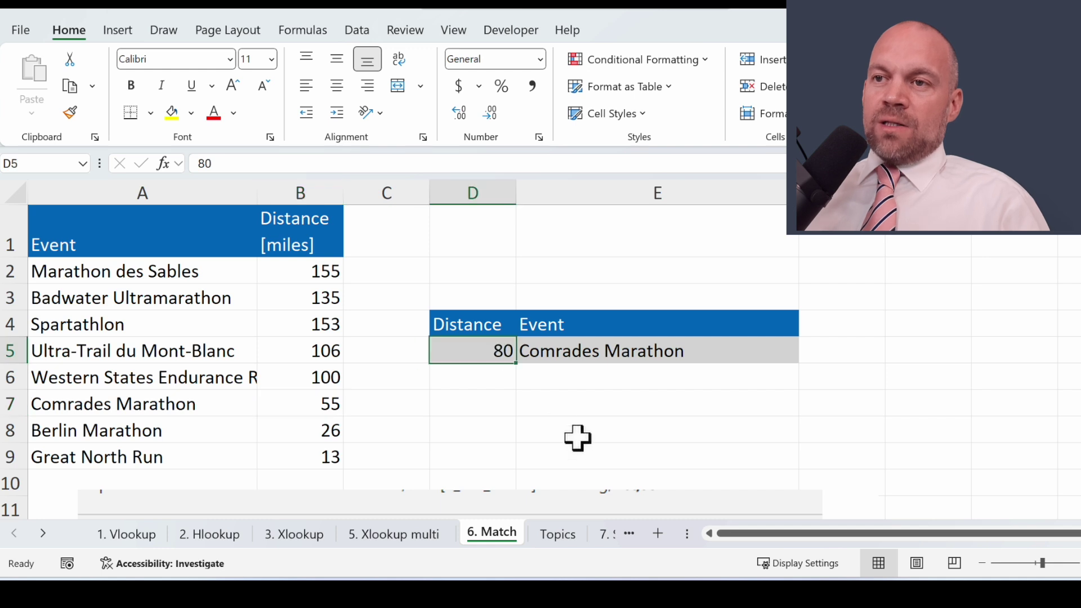
click(658, 348)
click(359, 164)
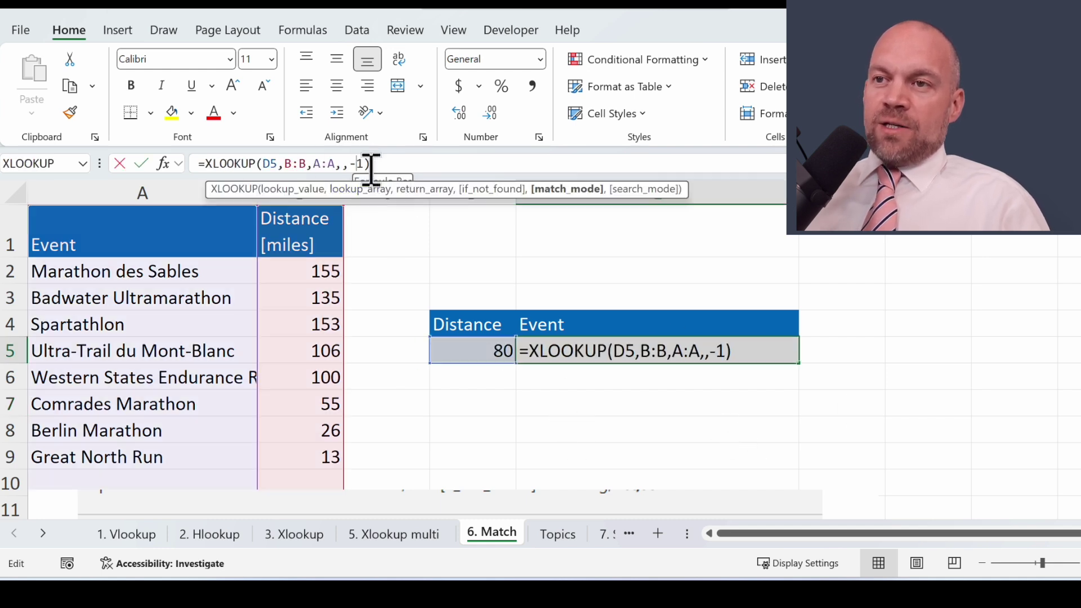
key(BackSpace)
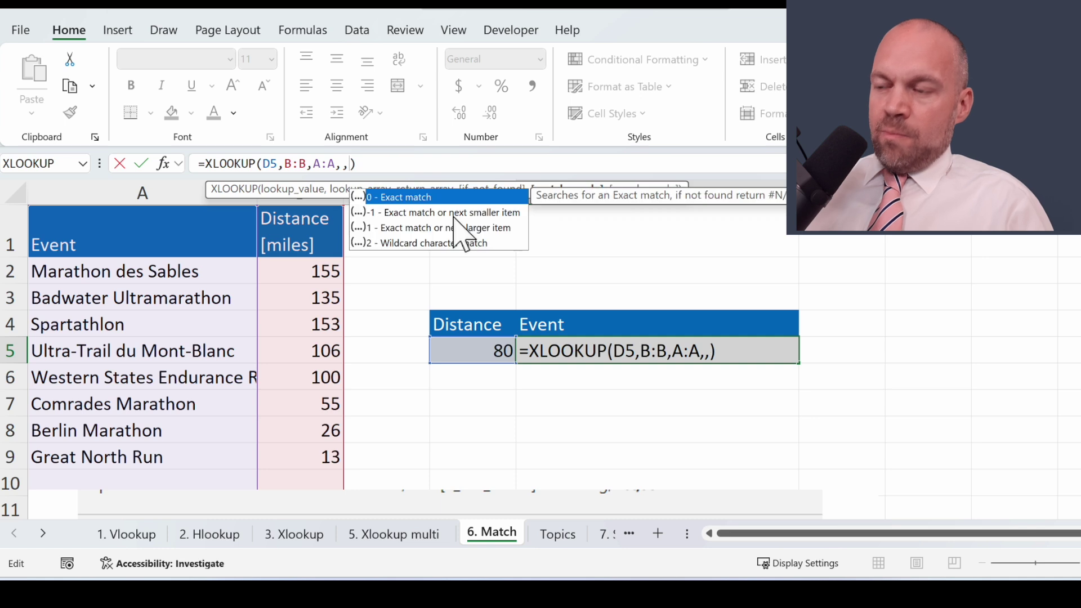
text(+1)
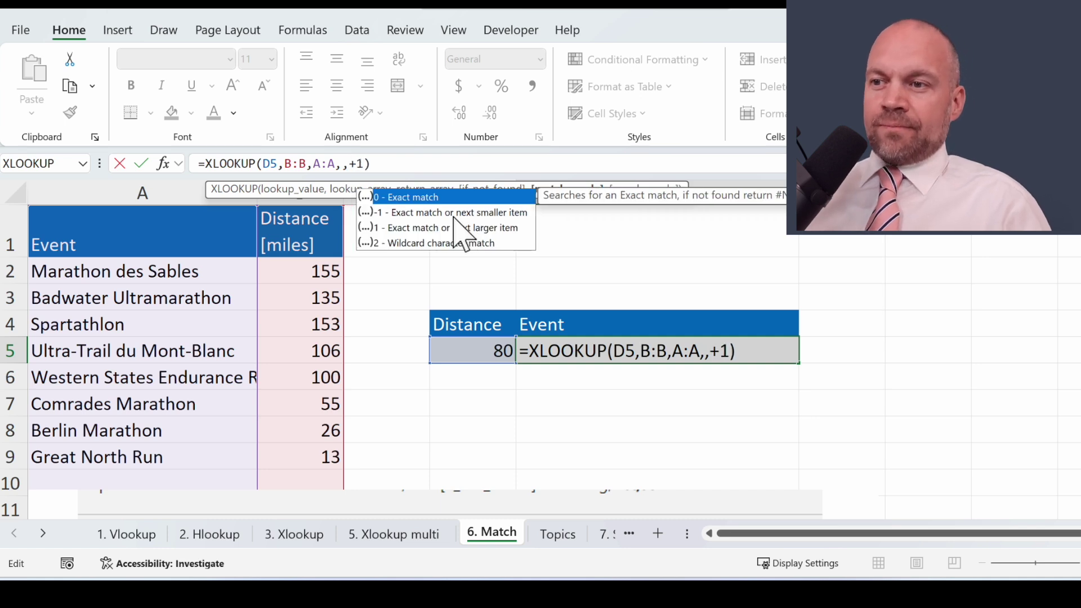
key(Return)
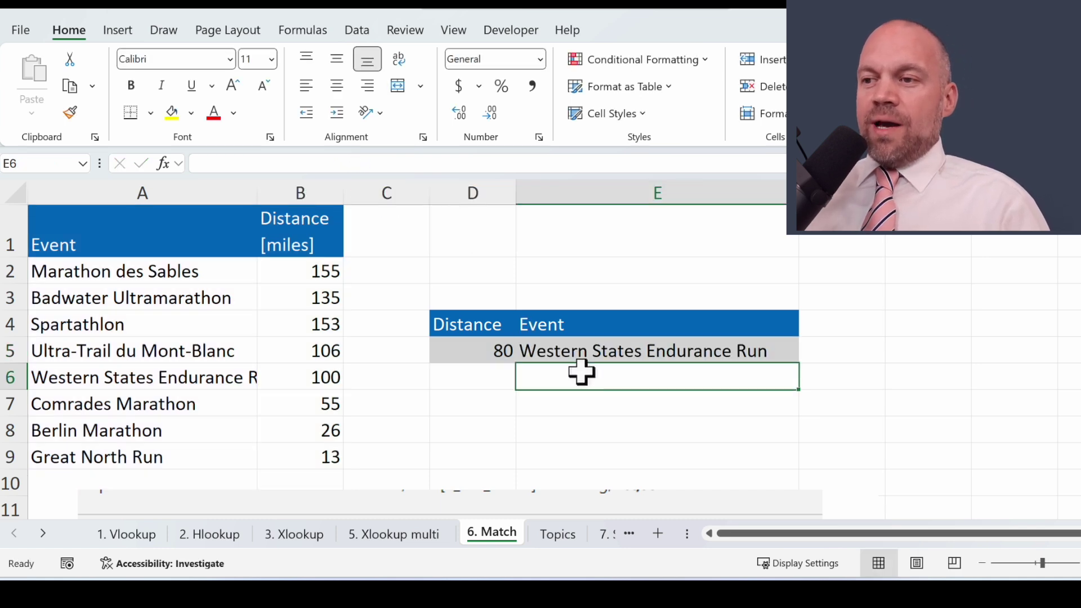
Step: Compare the 80-mile result with the Western States Endurance Run row
click(488, 360)
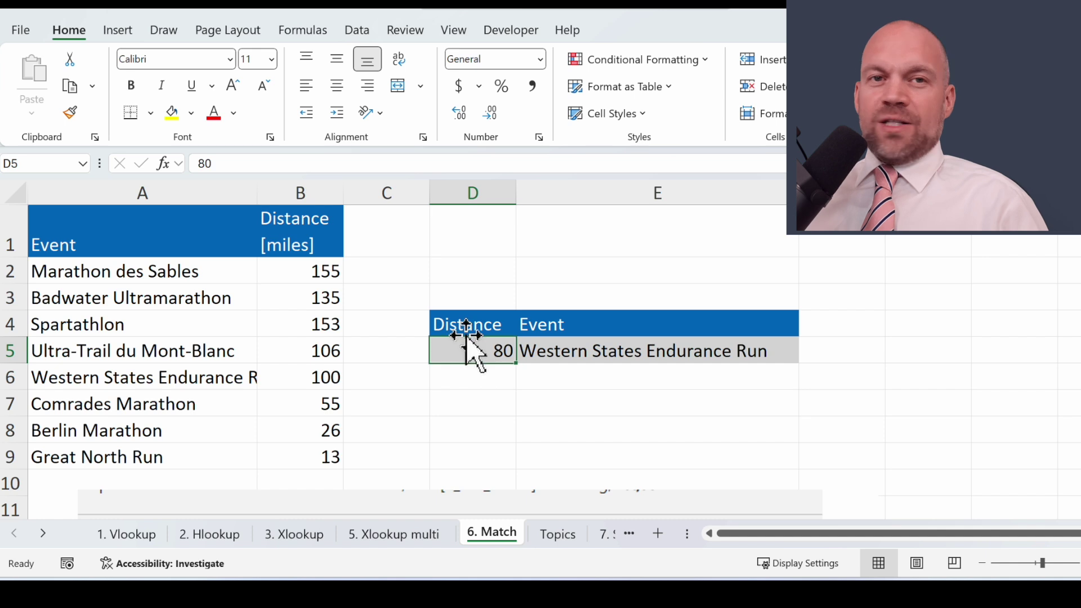
click(574, 351)
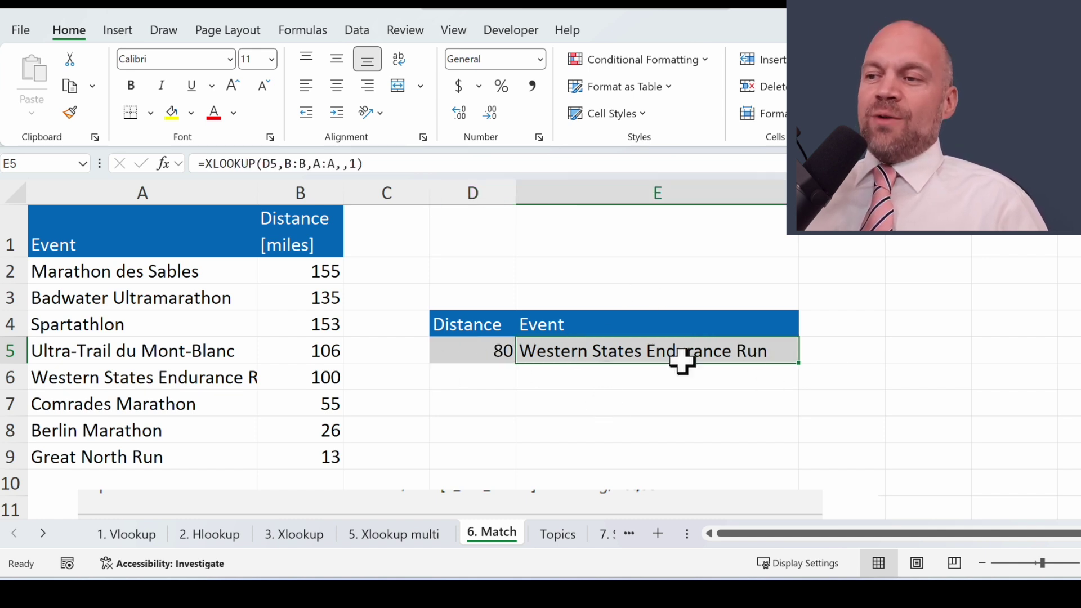
drag(324, 380, 160, 376)
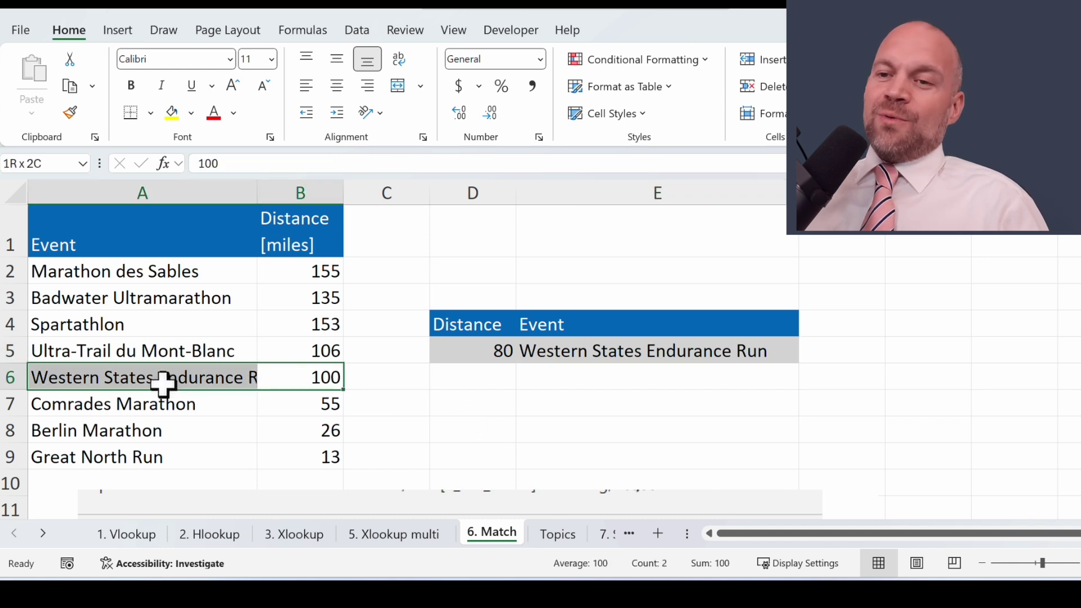
click(494, 349)
click(589, 350)
key(Down)
key(Down)
drag(159, 457, 285, 458)
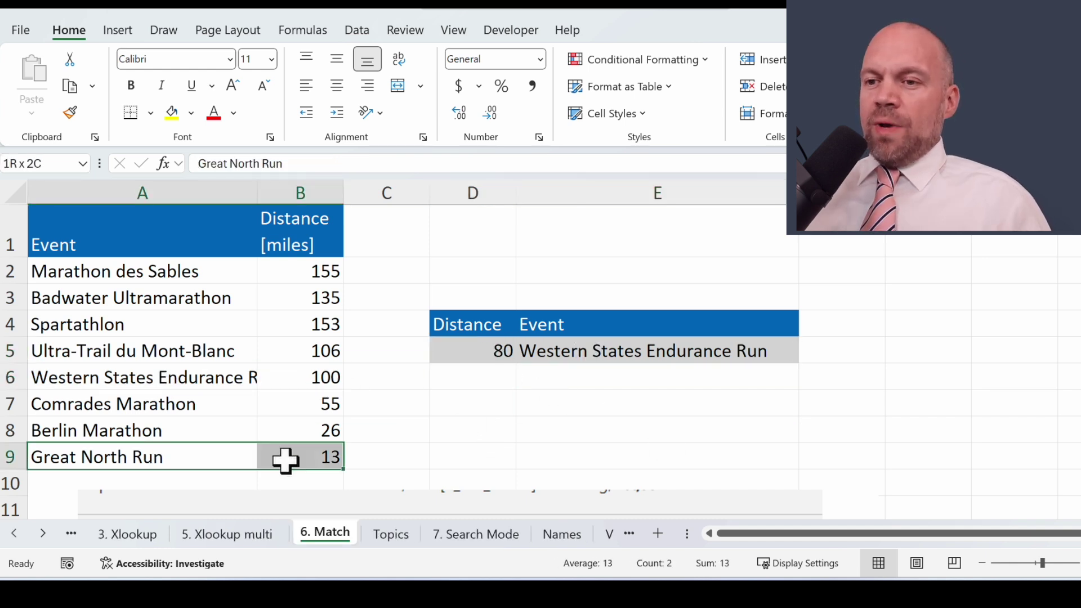
click(13, 459)
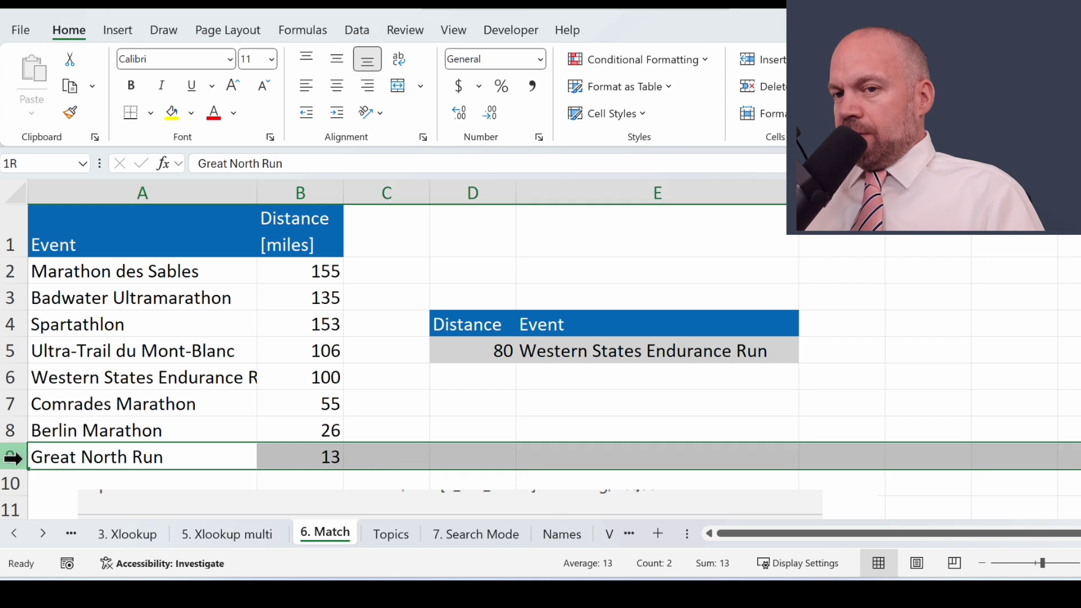
key(ctrl+shift+plus)
key(Right)
key(Left)
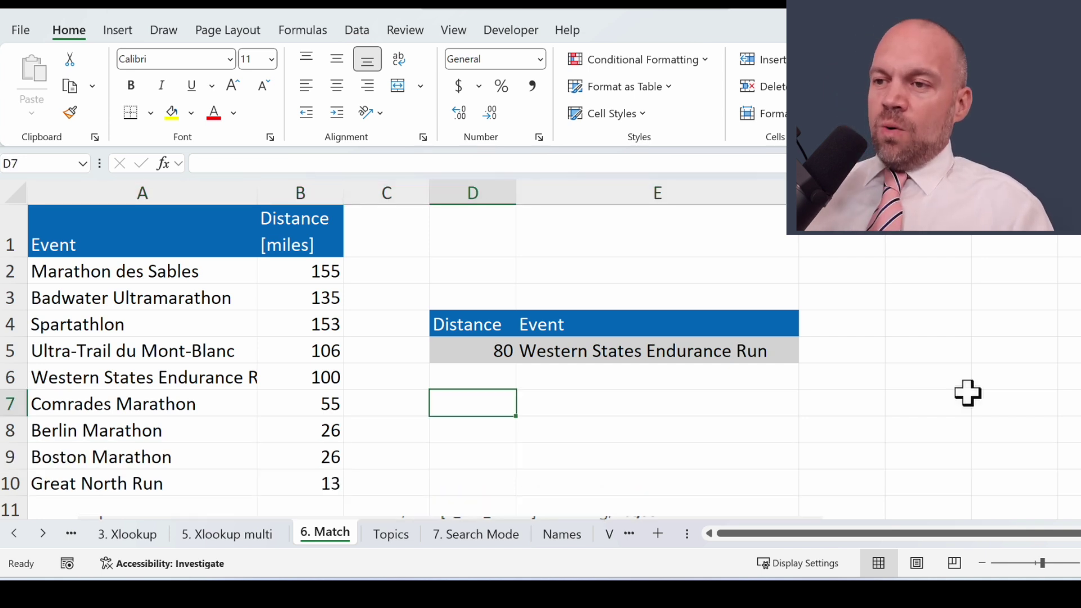
key(Up)
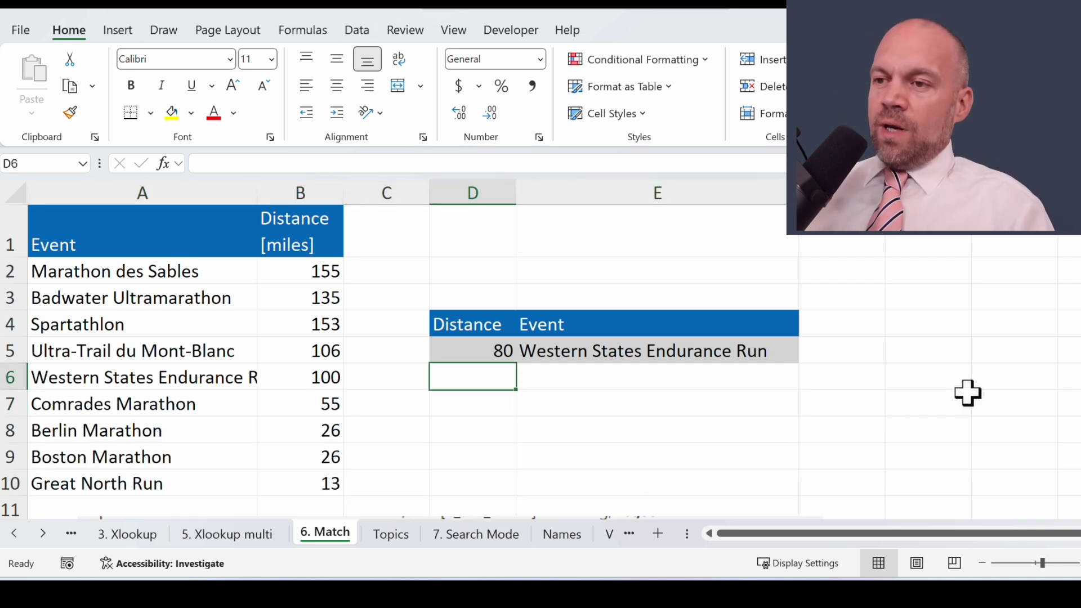
key(Up)
key(Up)
key(Down)
text(2)
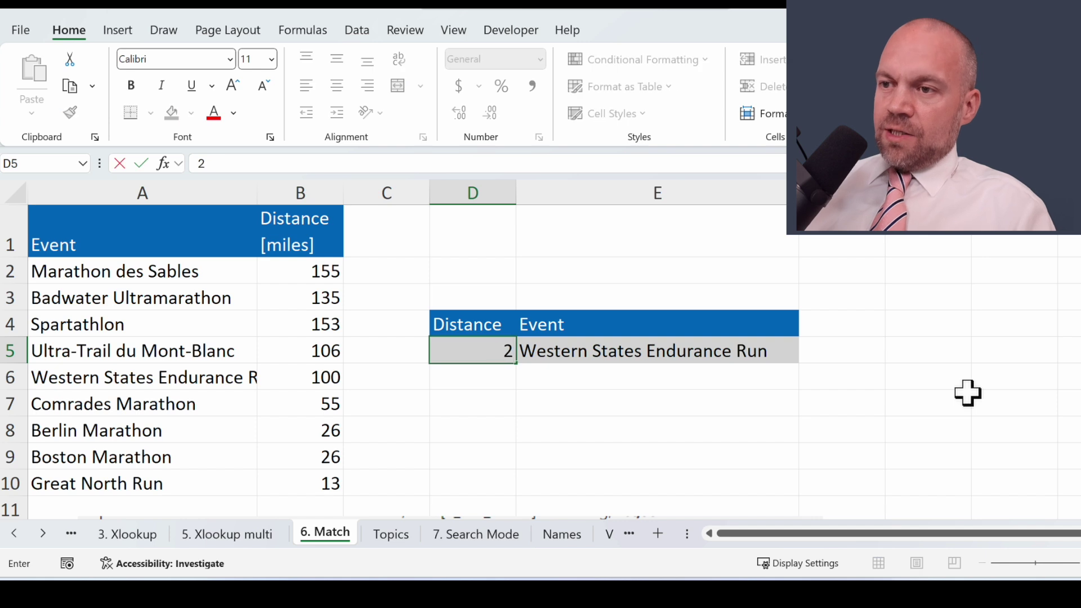
key(Return)
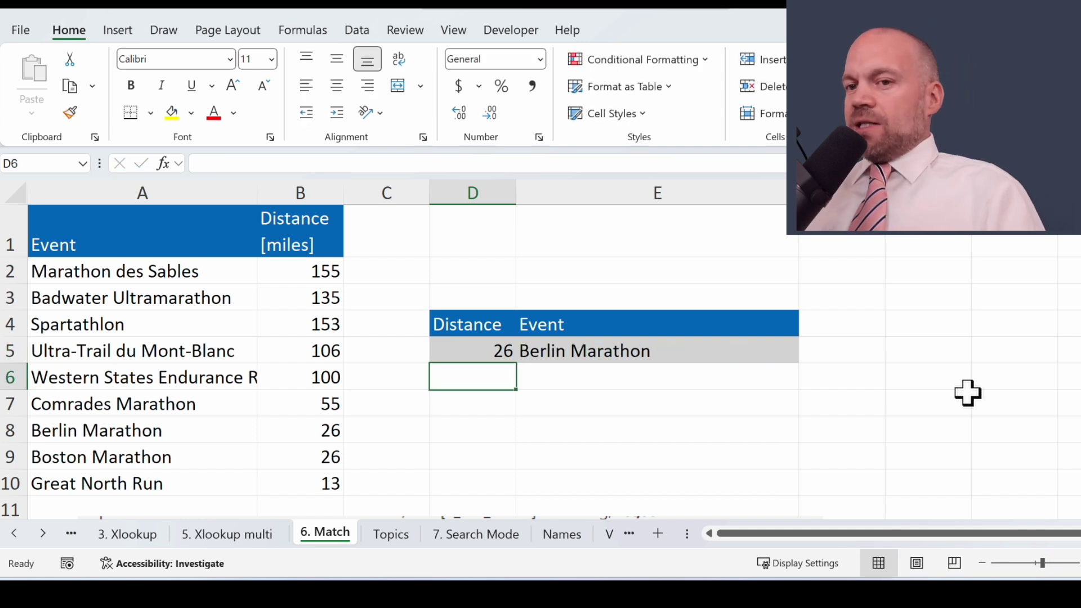
click(493, 348)
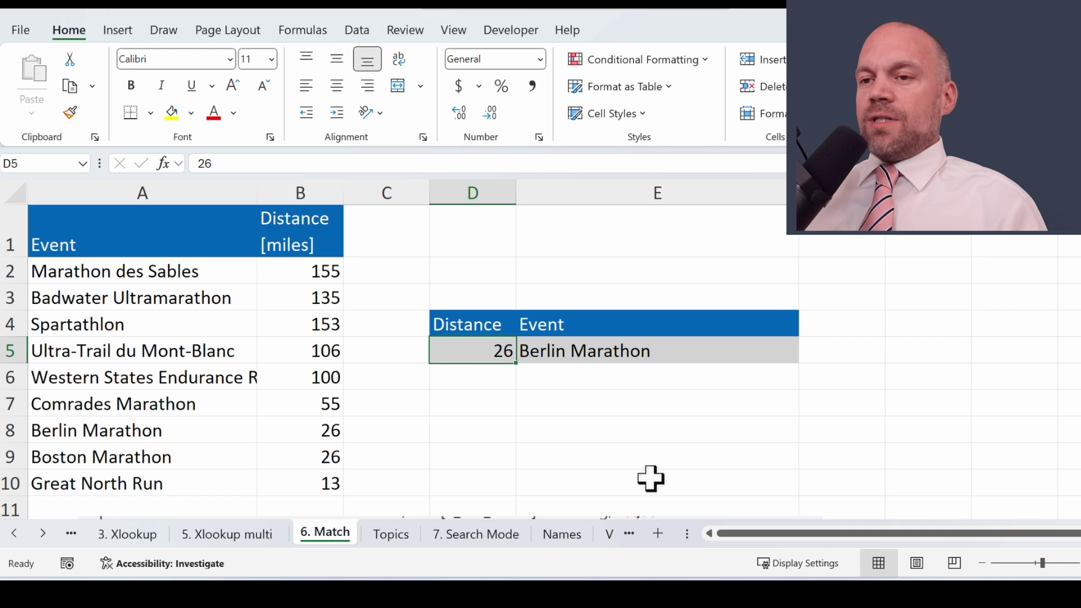
click(321, 266)
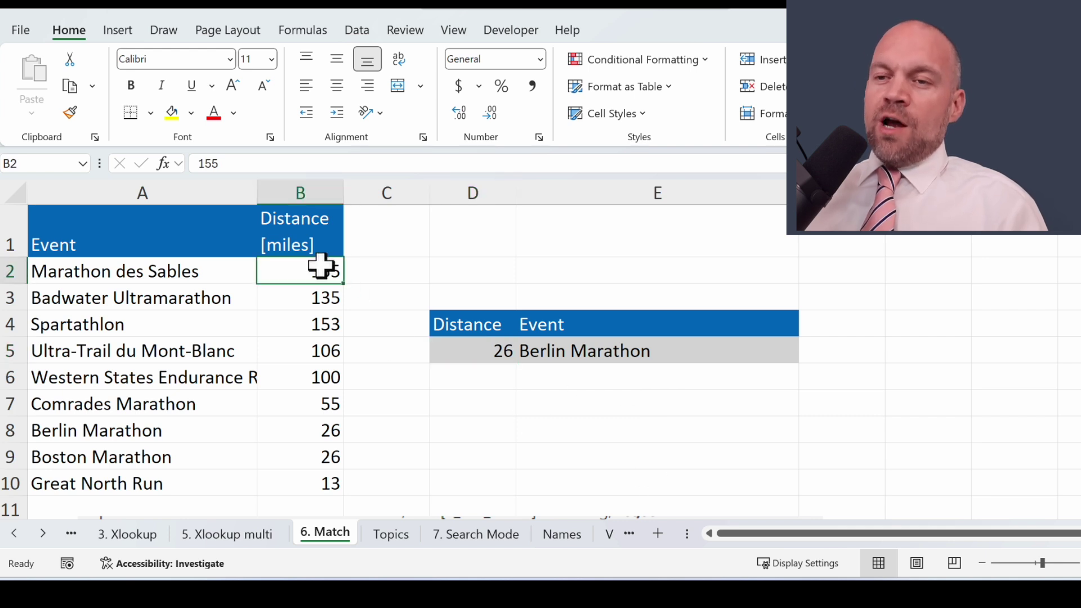
drag(323, 280, 321, 278)
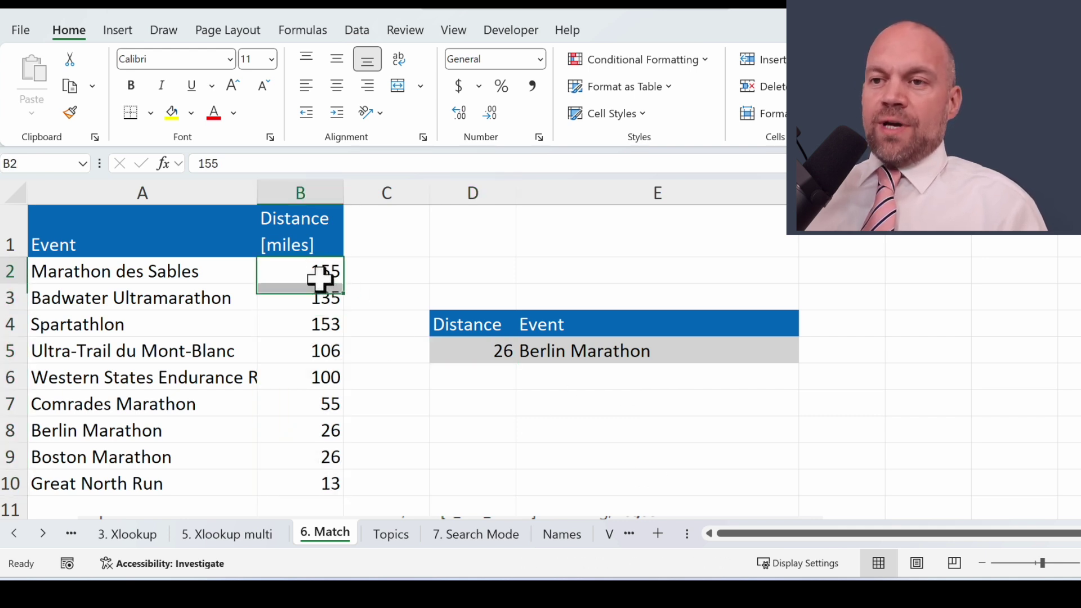
click(491, 346)
click(559, 345)
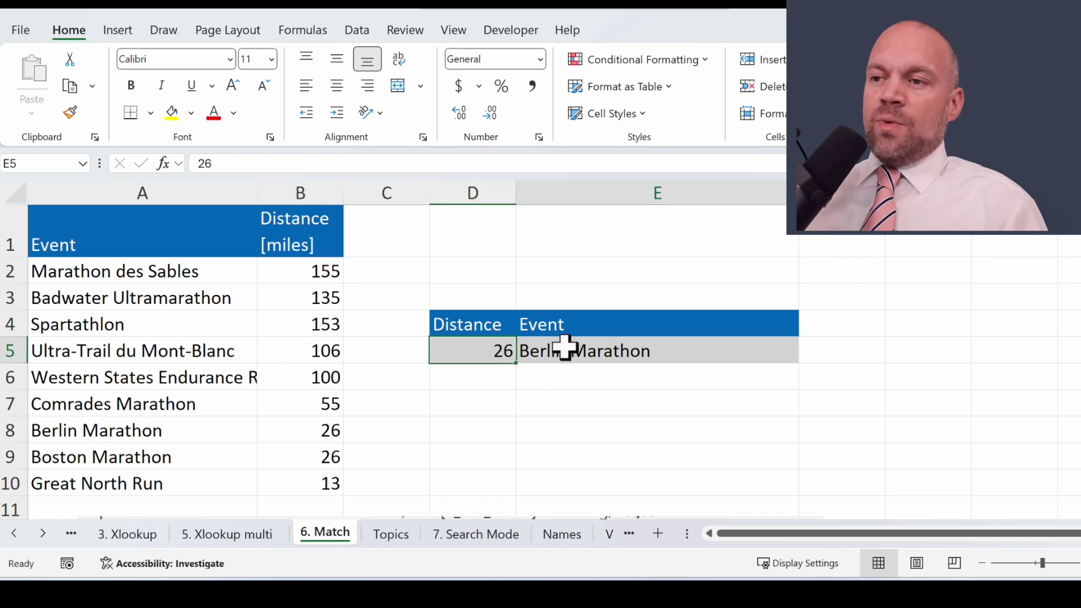
Step: Add Search_mode -1 to E5's XLOOKUP, giving =XLOOKUP(D5,B:B,A:A,,1,-1)
click(163, 164)
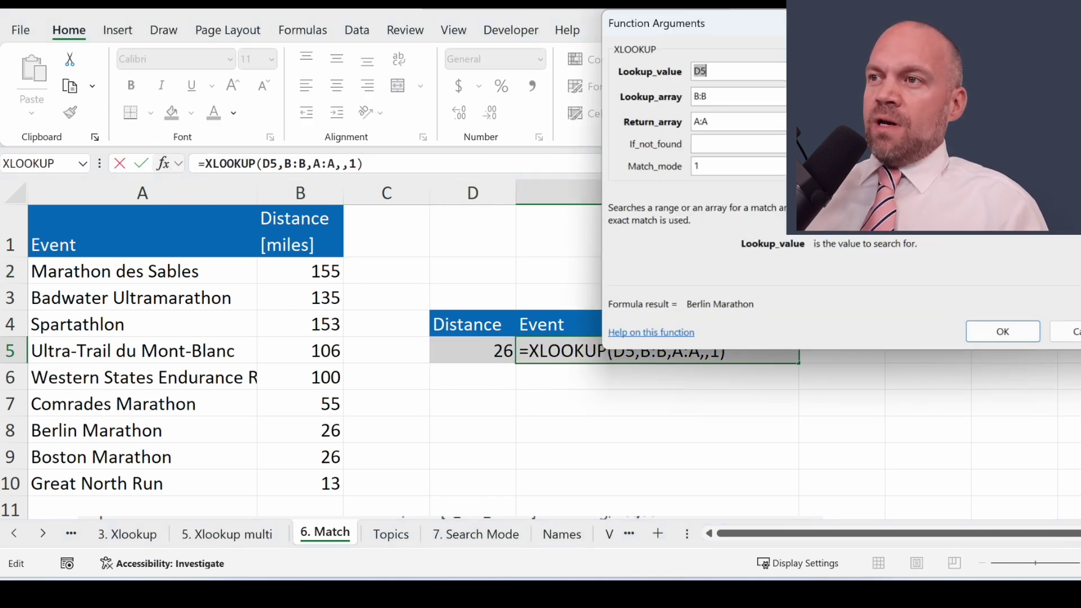
drag(877, 34, 671, 73)
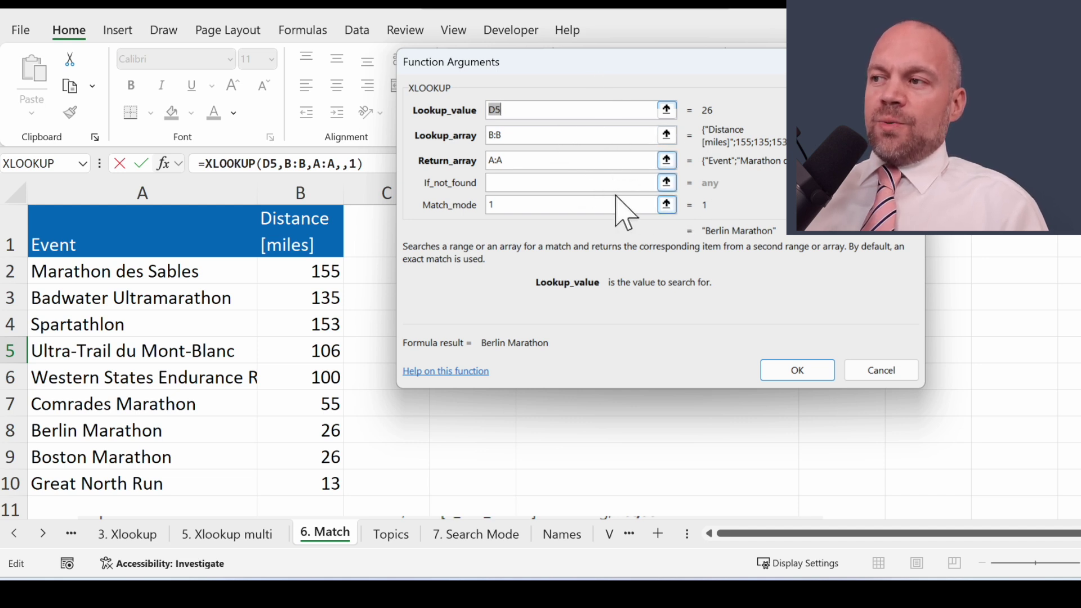
key(Tab)
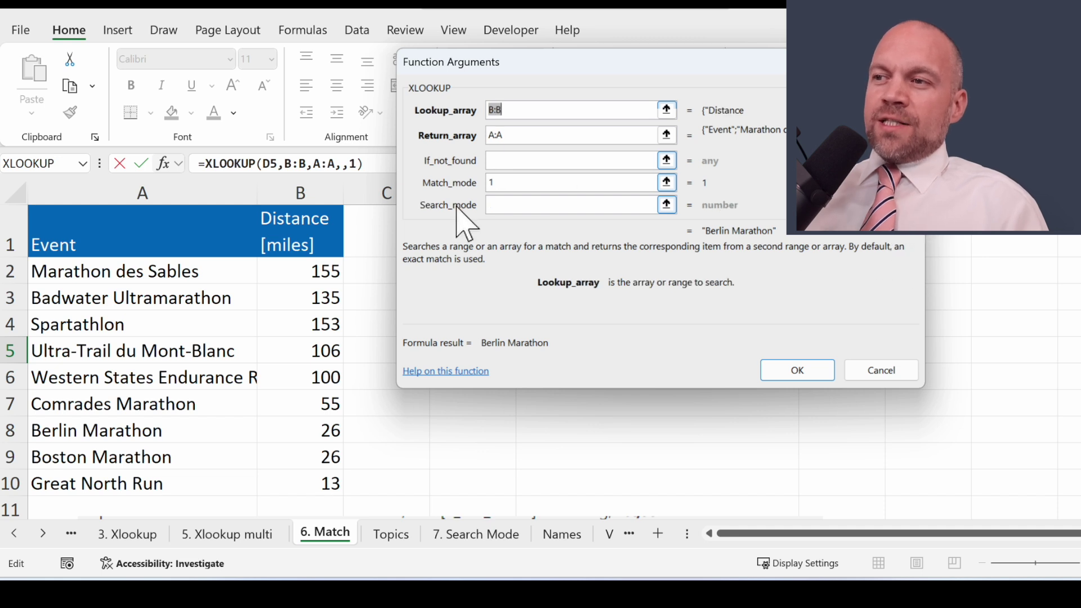
click(631, 206)
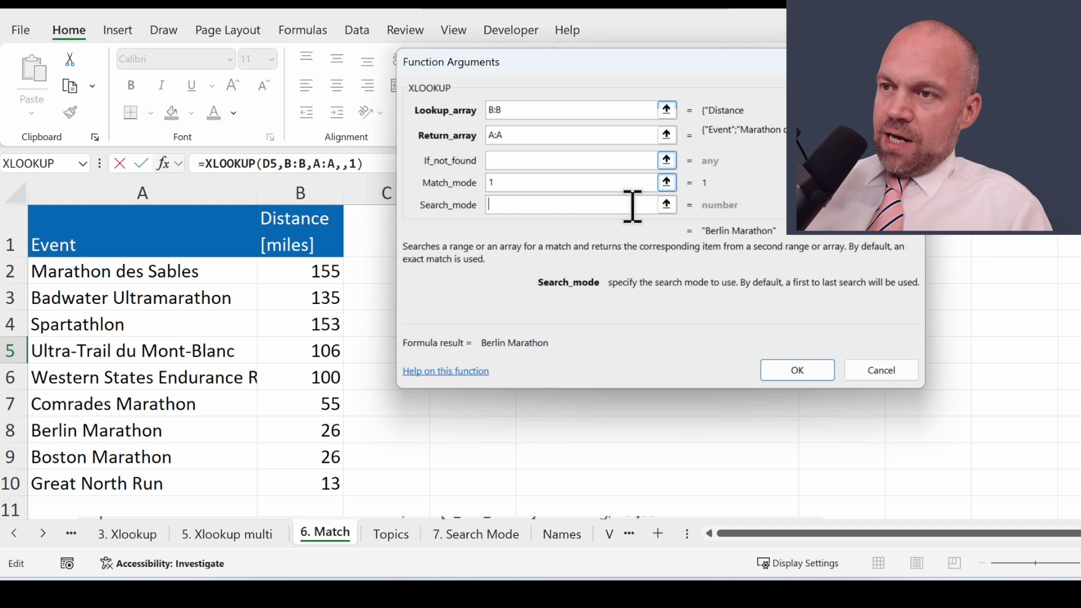
text(1)
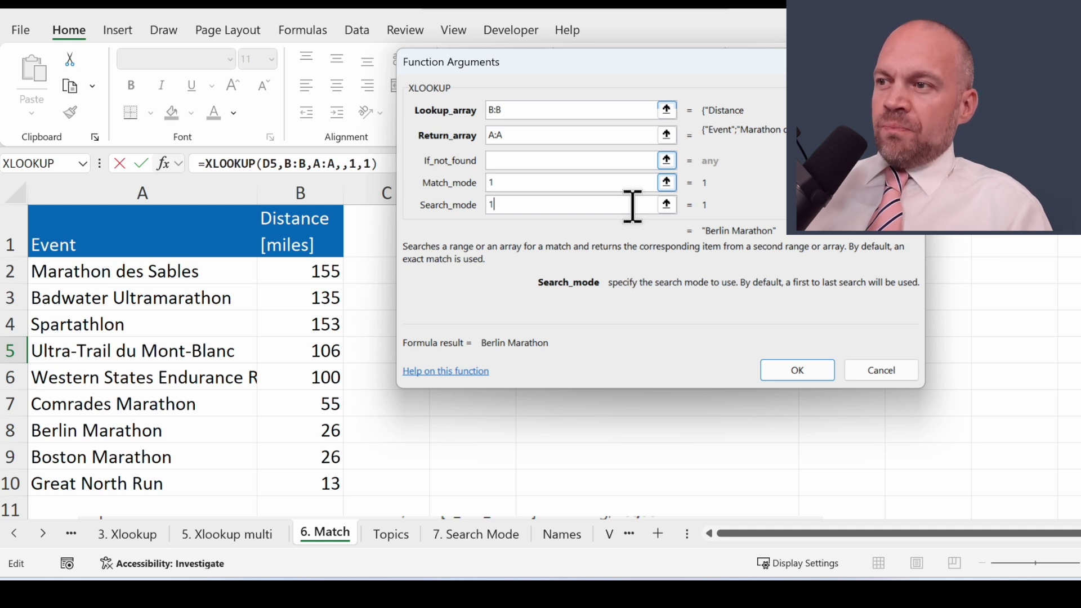
key(BackSpace)
text(-1)
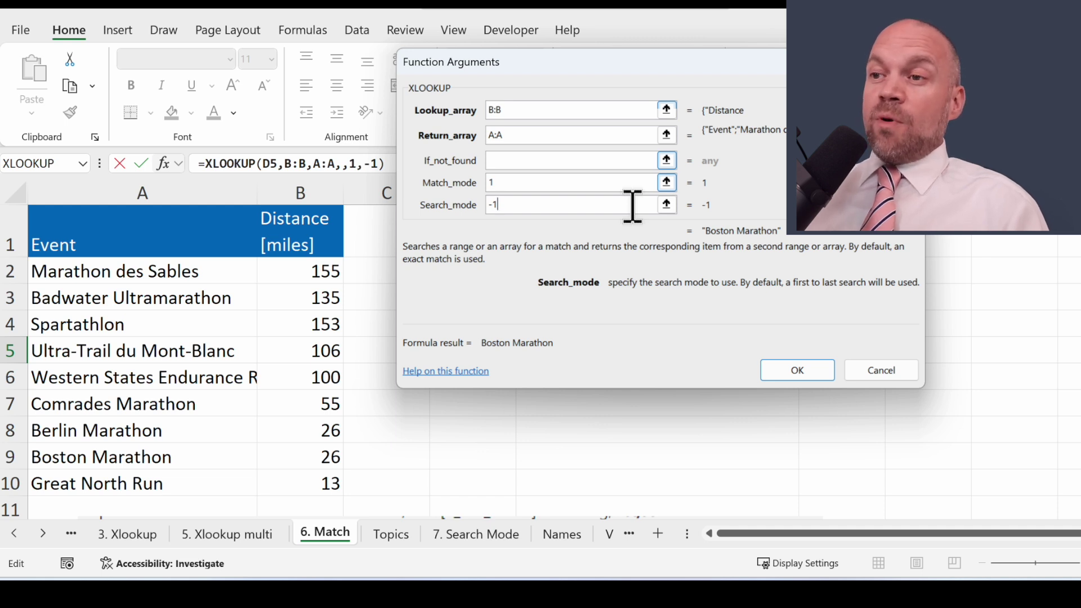
key(Return)
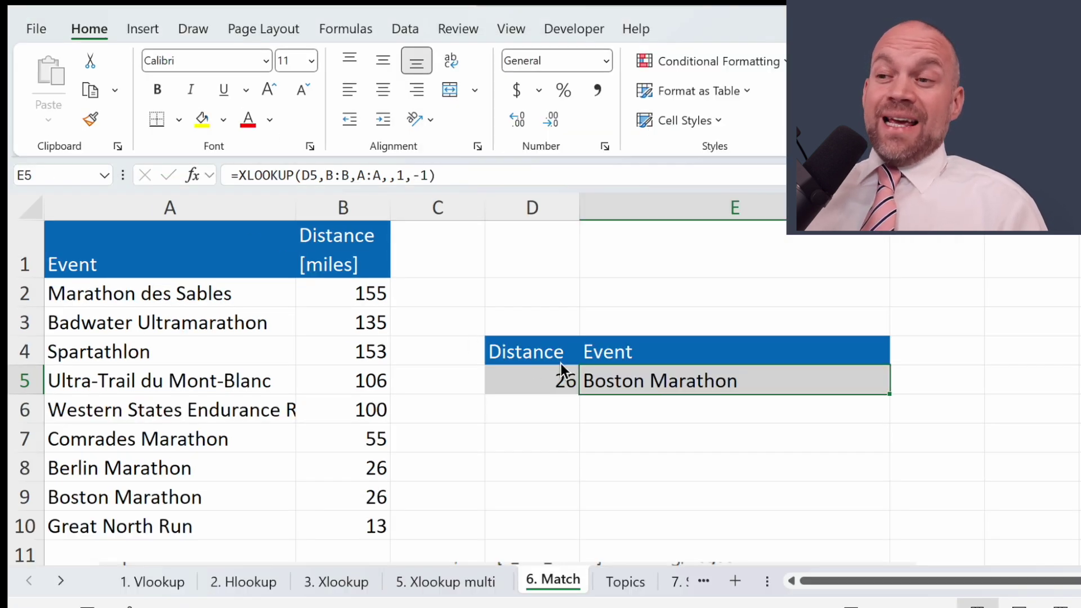
click(570, 425)
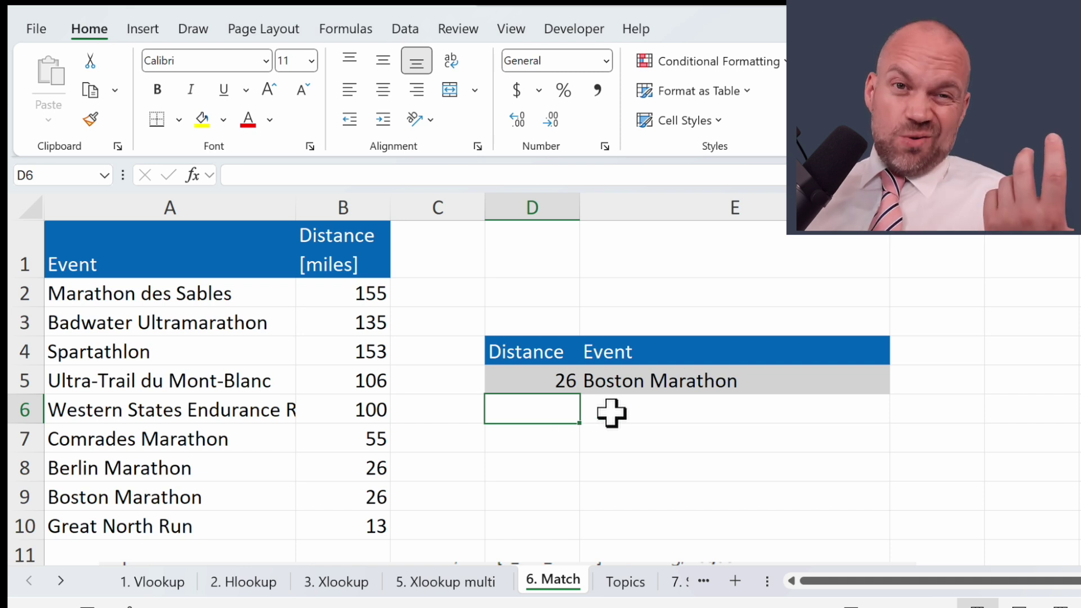
drag(612, 383, 533, 383)
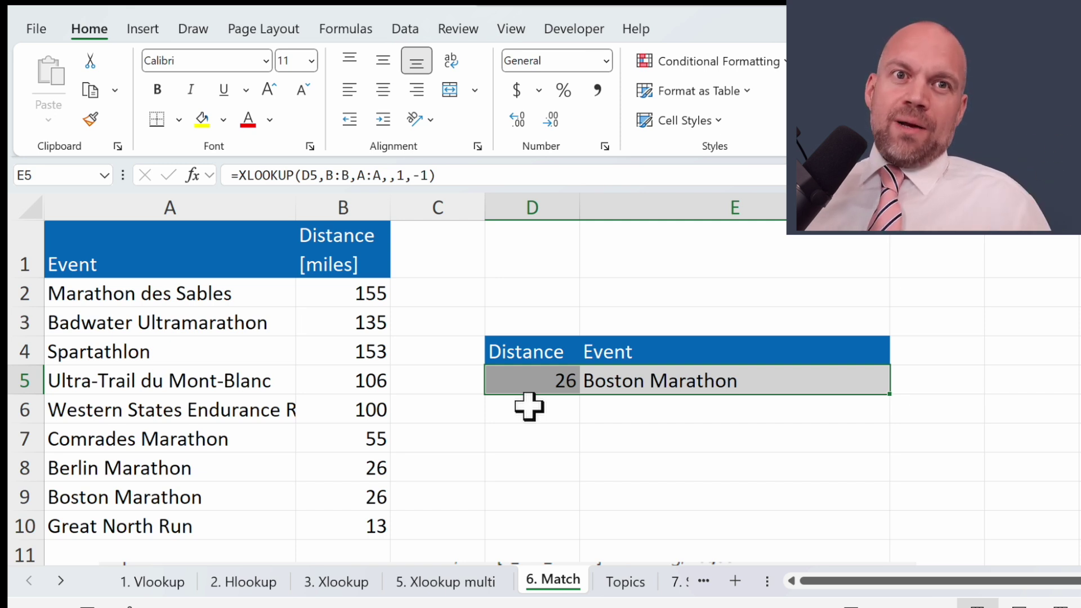
click(538, 438)
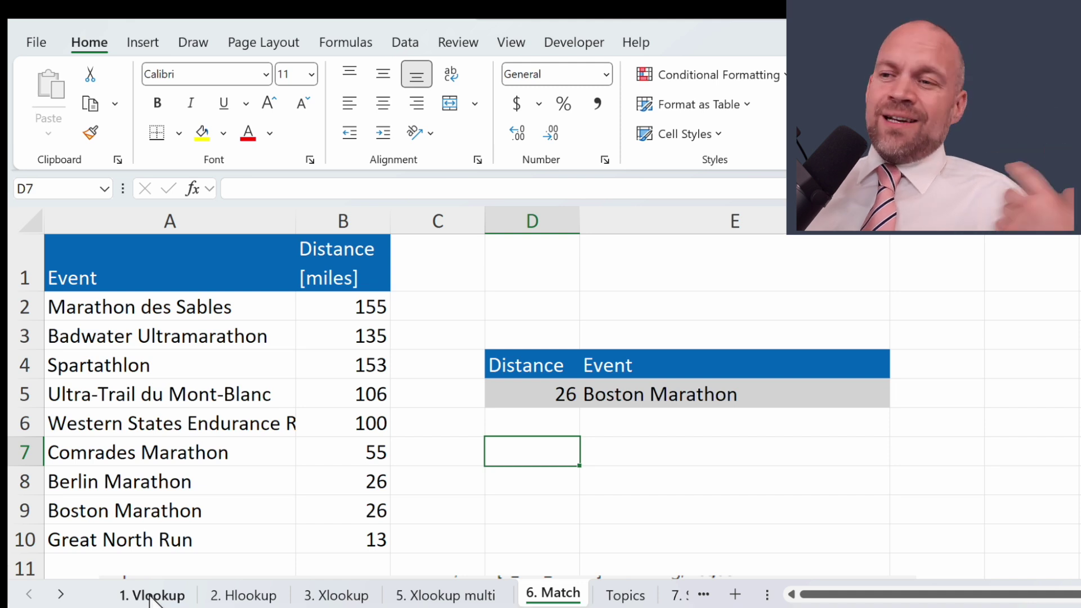
Step: Switch to the 1. Vlookup sheet and highlight the sales table and the Name/Age table
click(151, 595)
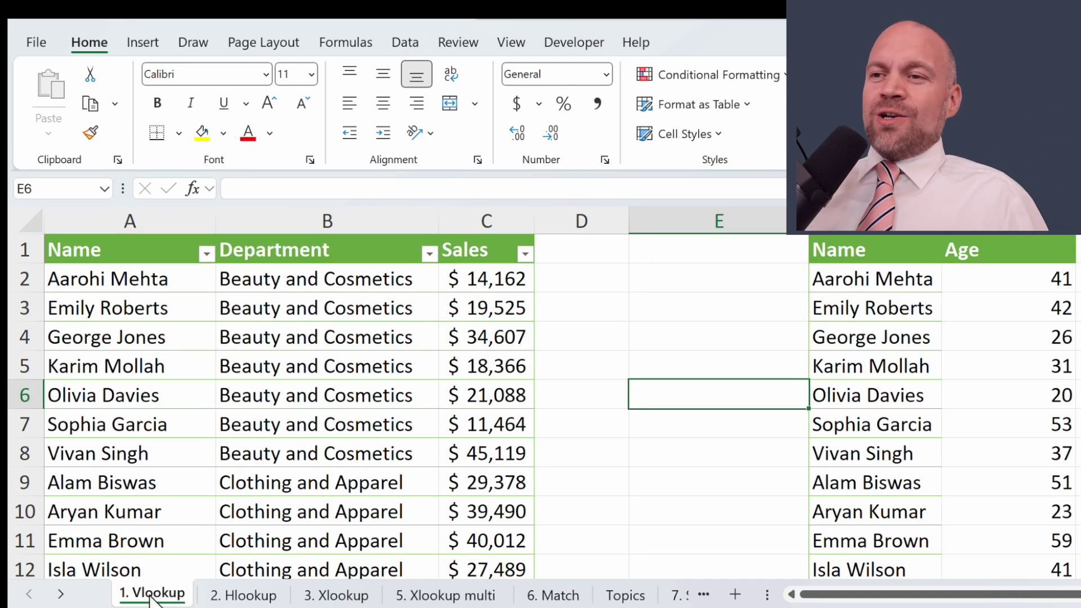
click(113, 246)
shift+click(516, 383)
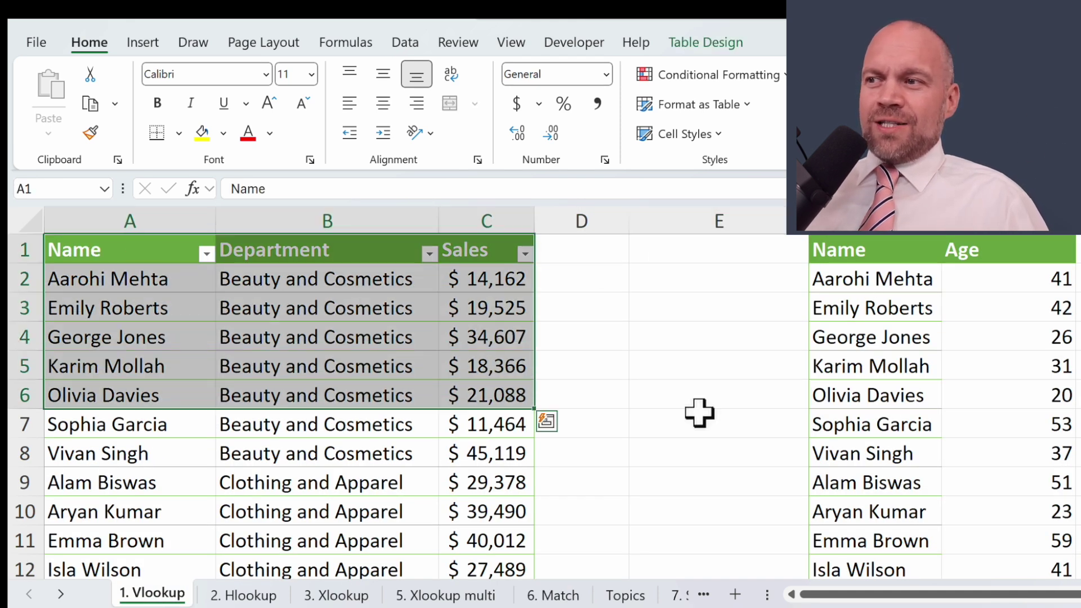
drag(901, 258, 1012, 457)
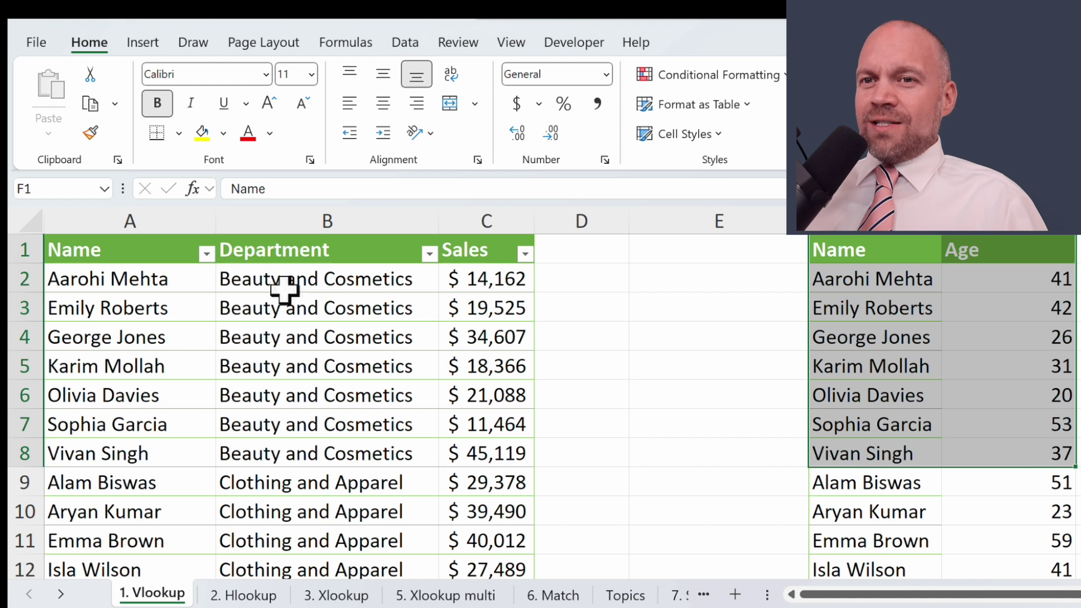
drag(125, 252, 479, 454)
drag(862, 251, 1038, 490)
click(591, 248)
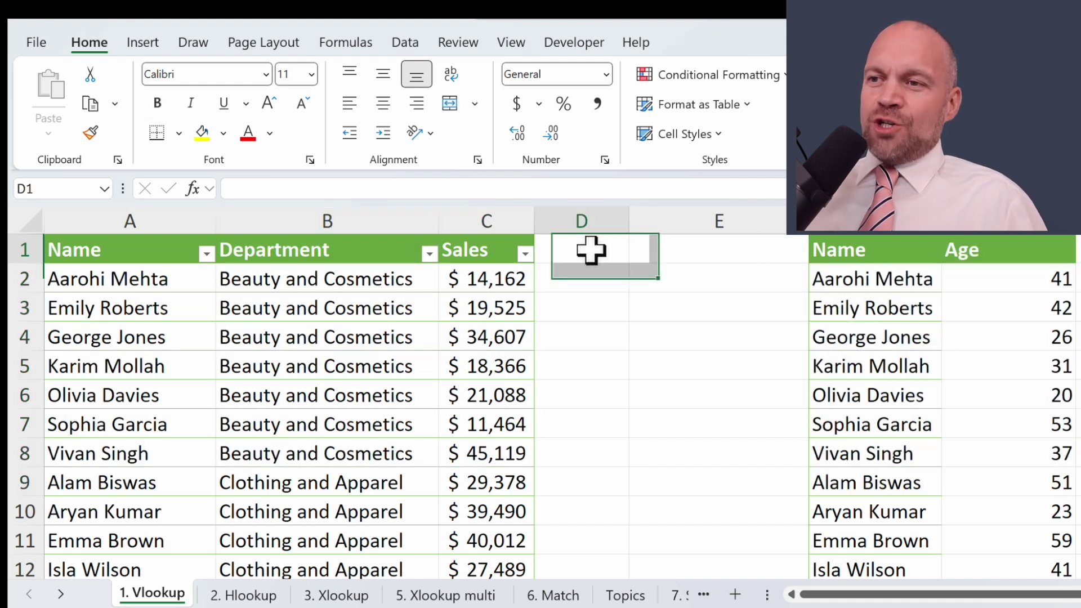
text(Age)
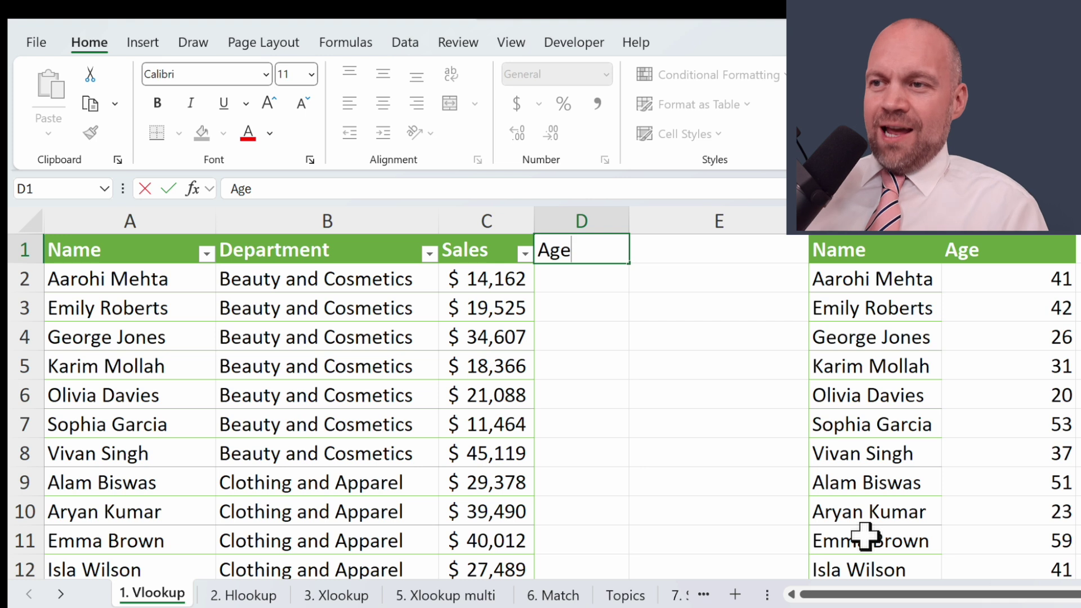
key(Return)
text(=VLOOKUP()
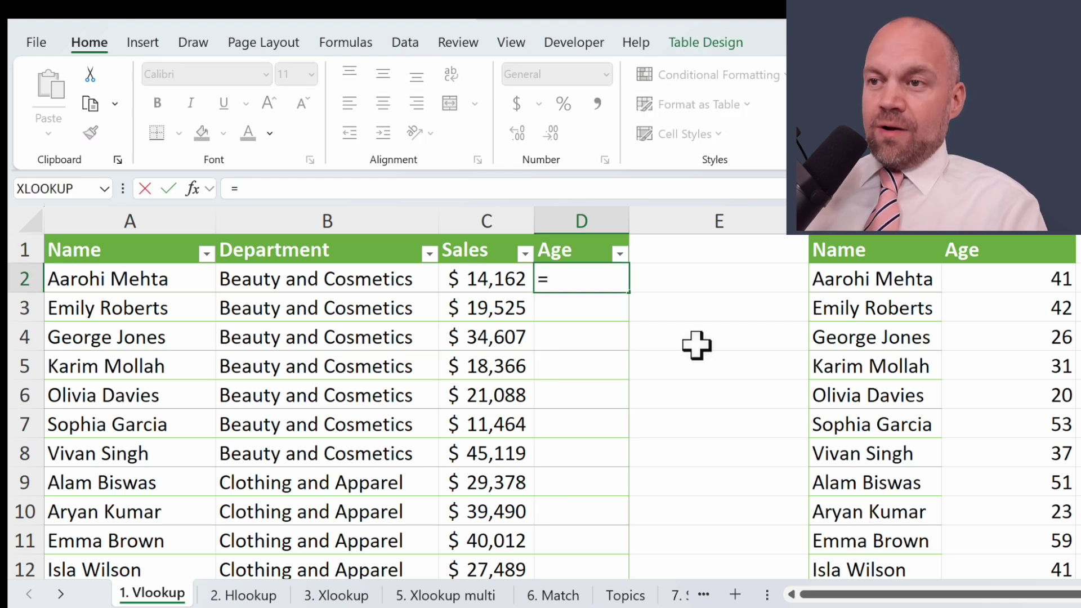
click(130, 276)
text(,)
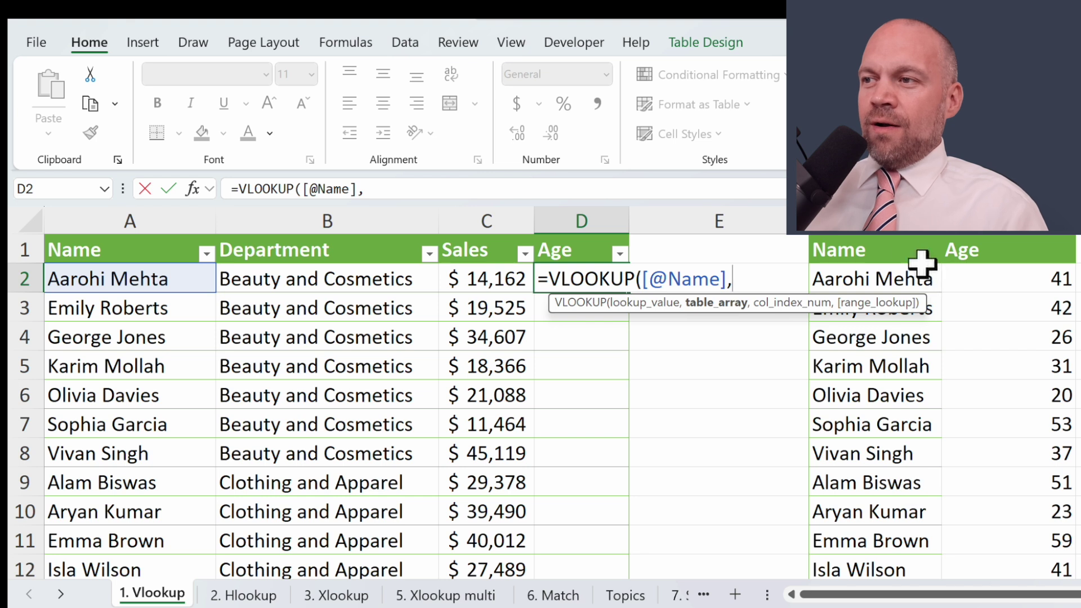
drag(904, 249, 999, 311)
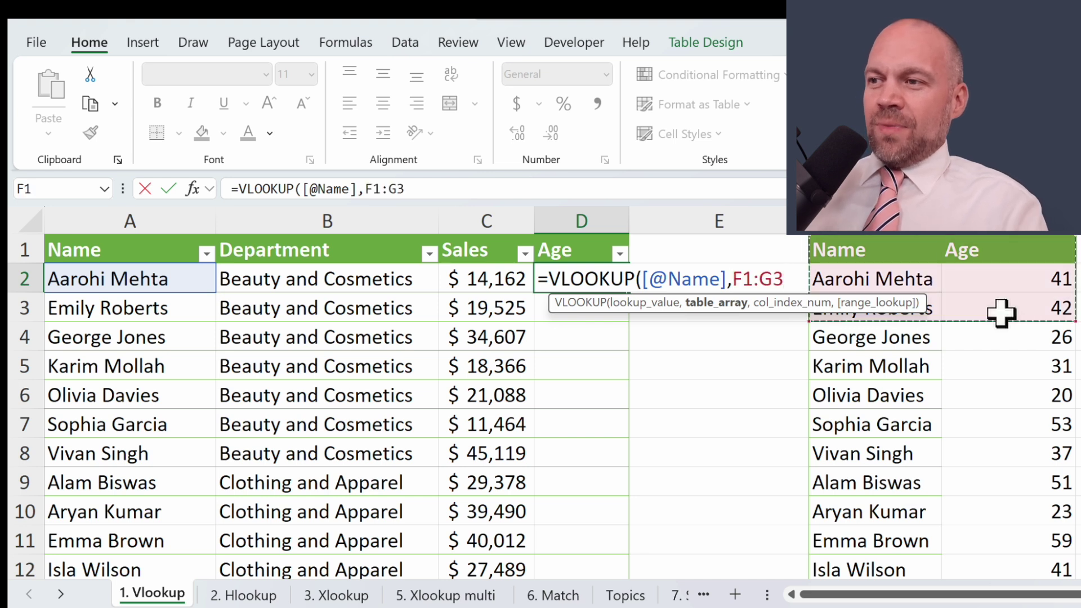
key(ctrl+shift+Down)
key(F4)
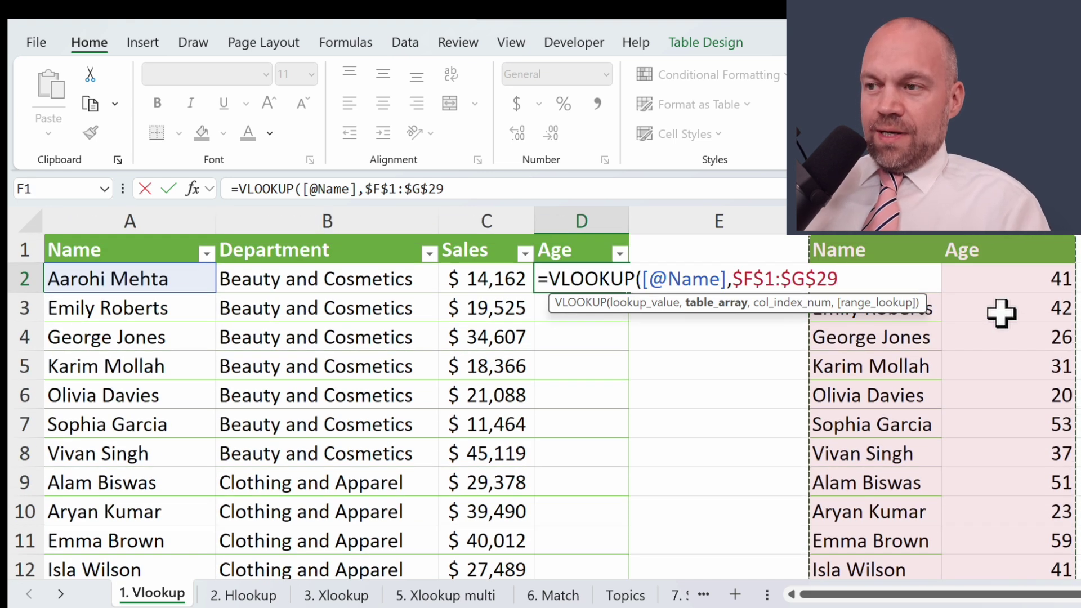
text(,2)
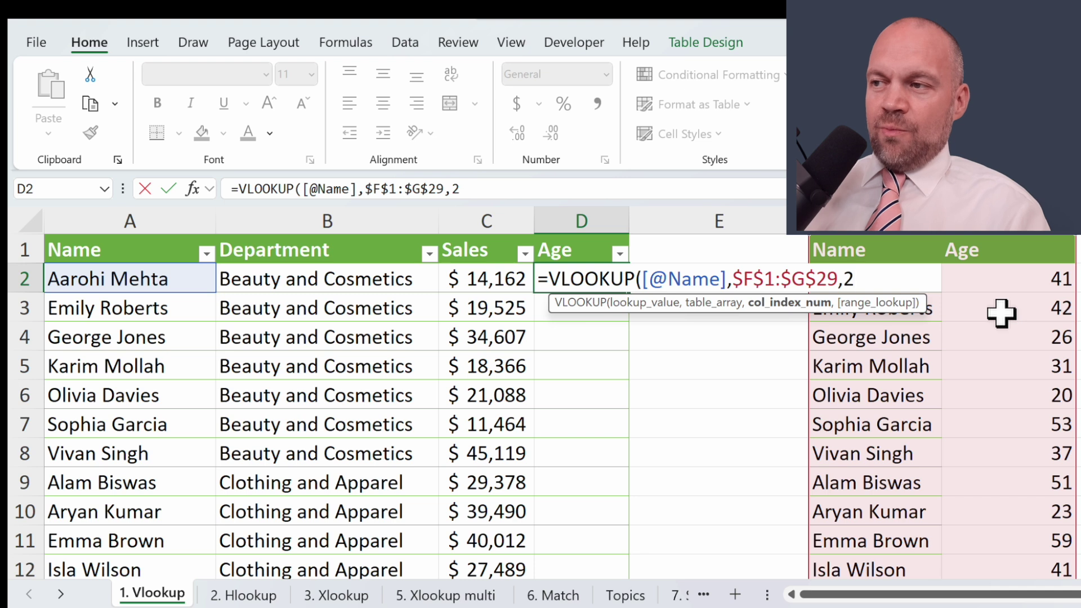
text(,)
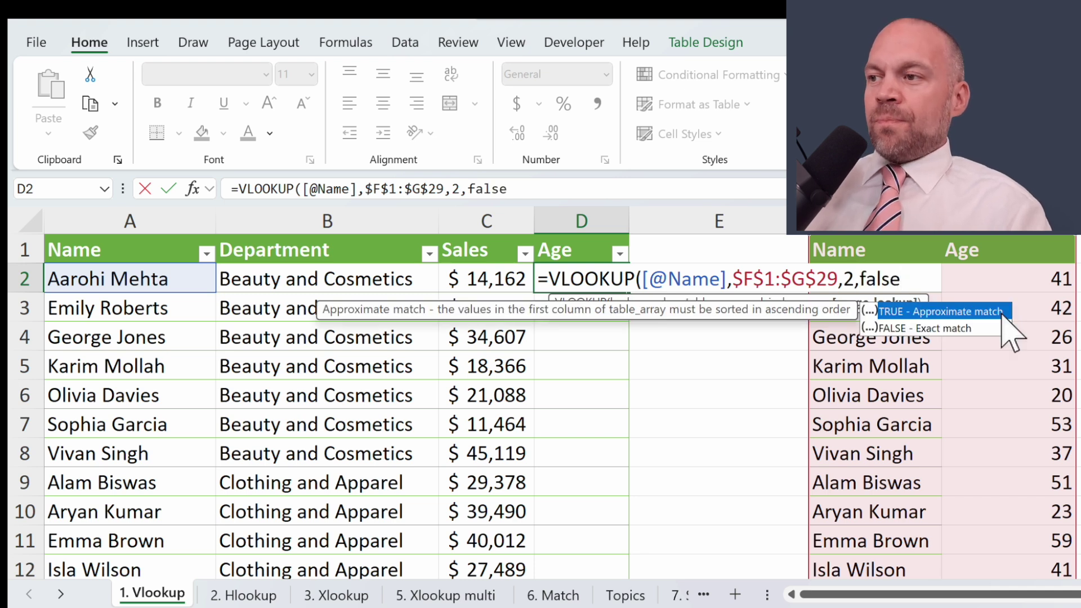
text(false)
key(Return)
Step: Inspect D2's VLOOKUP formula, which returns an age of 41, leaving it unchanged
key(Up)
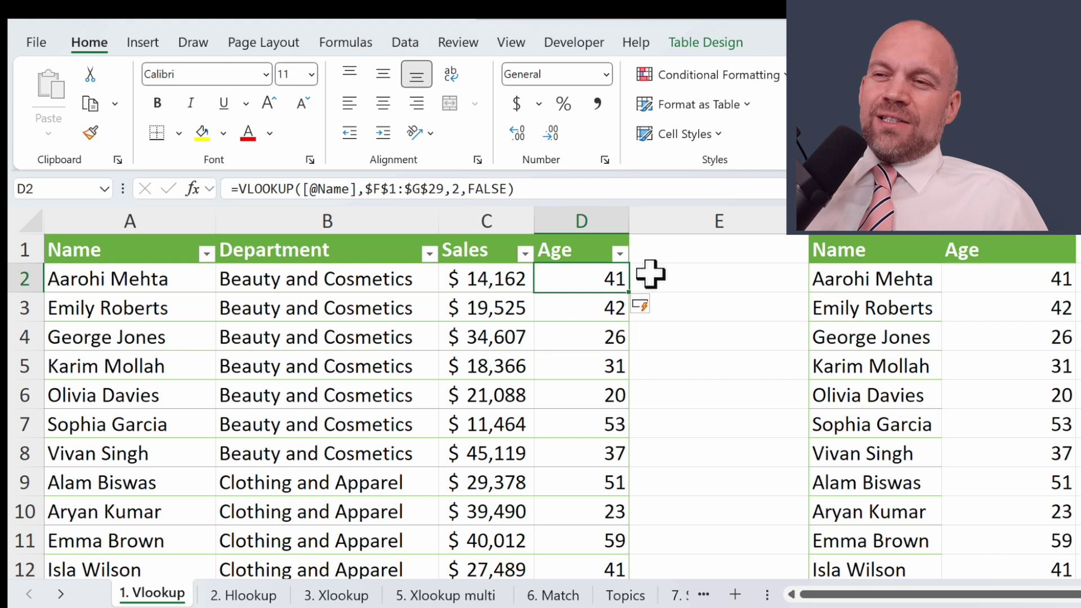
double_click(455, 189)
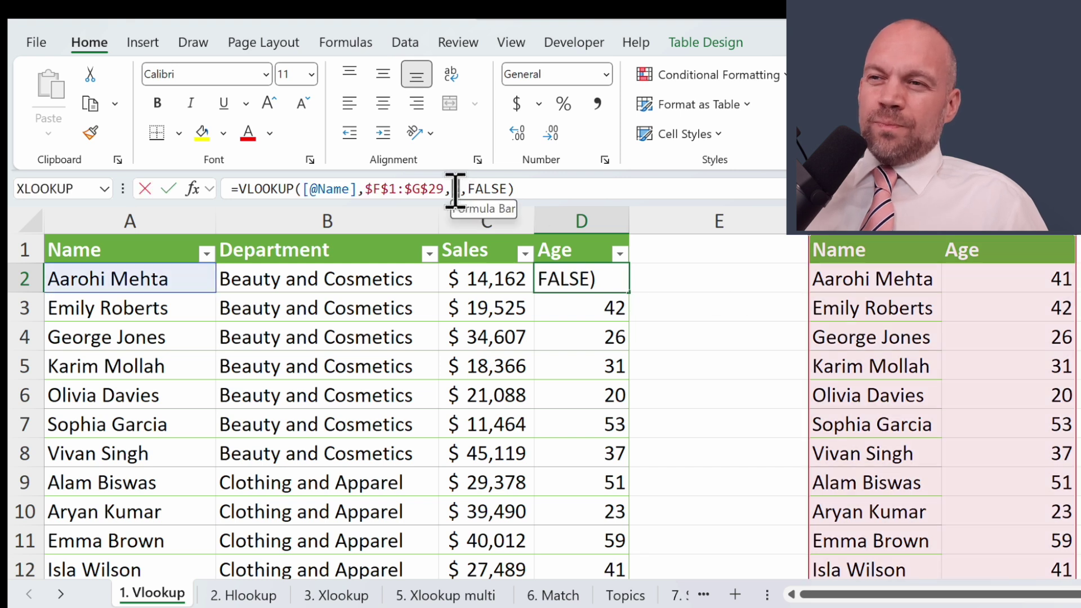
click(455, 189)
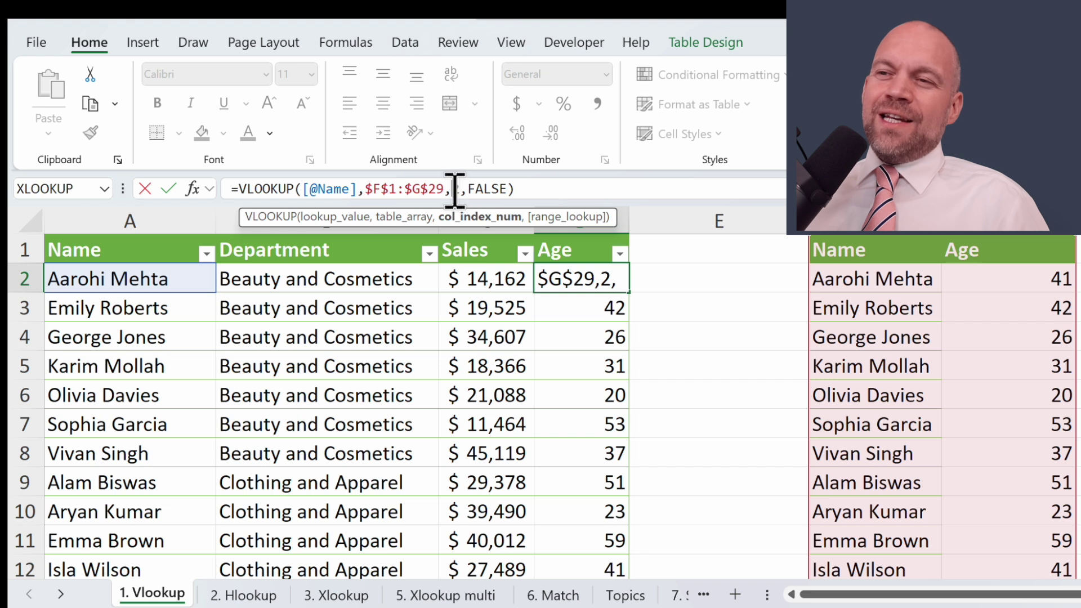
key(ctrl+Return)
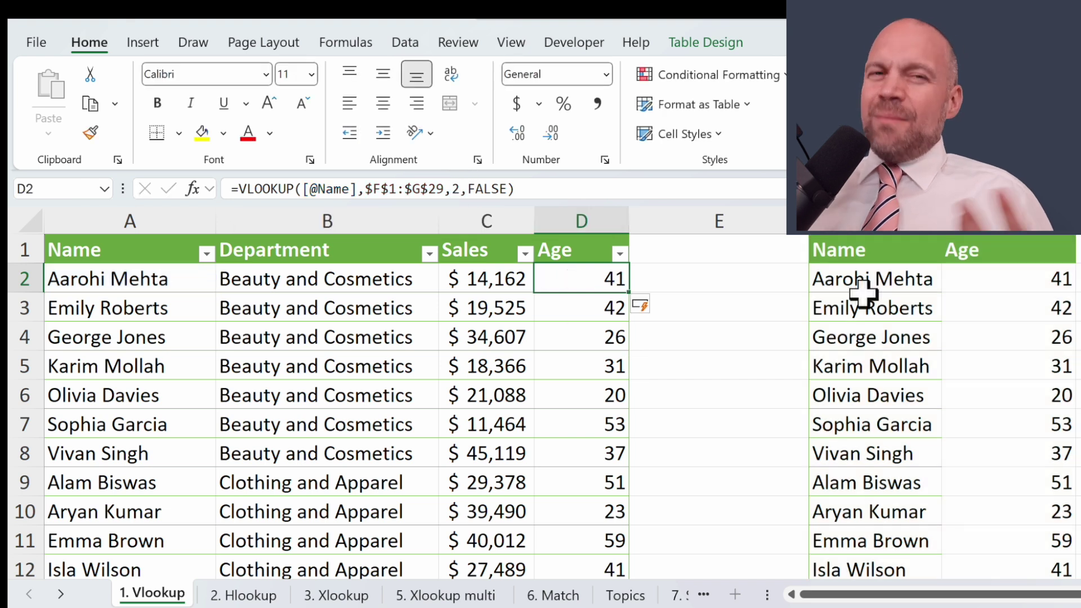